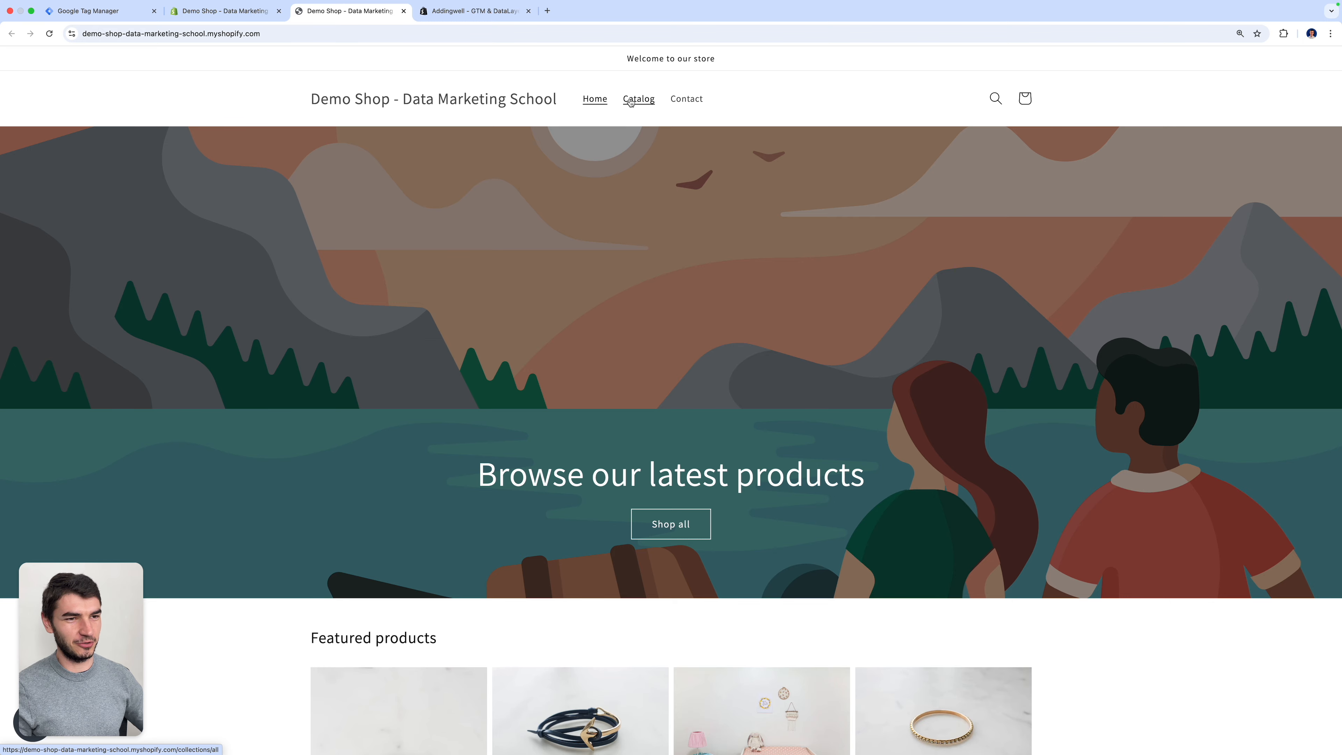
Browse the demo store's featured products and open the Anchor Bracelet Mens product page.
scroll(587, 389, down, 8)
scroll(570, 430, down, 2)
scroll(570, 430, down, 2)
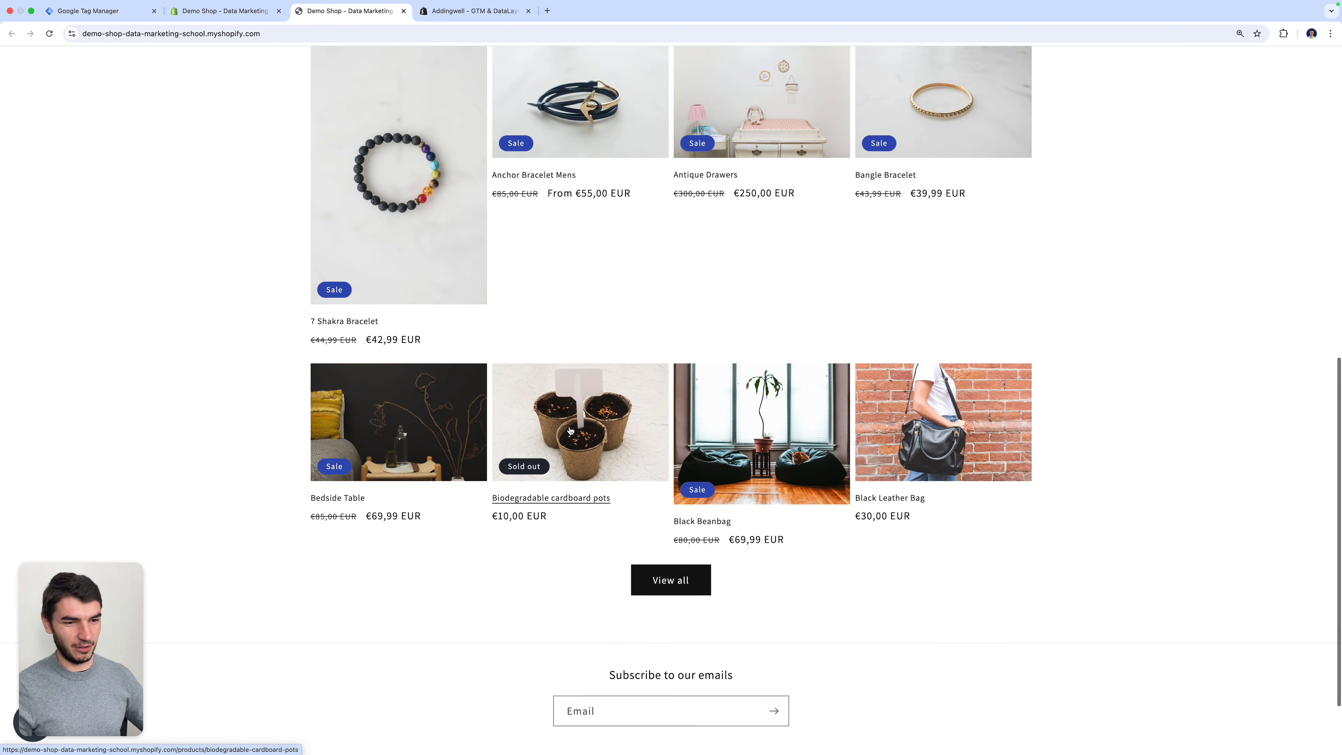
scroll(655, 393, up, 3)
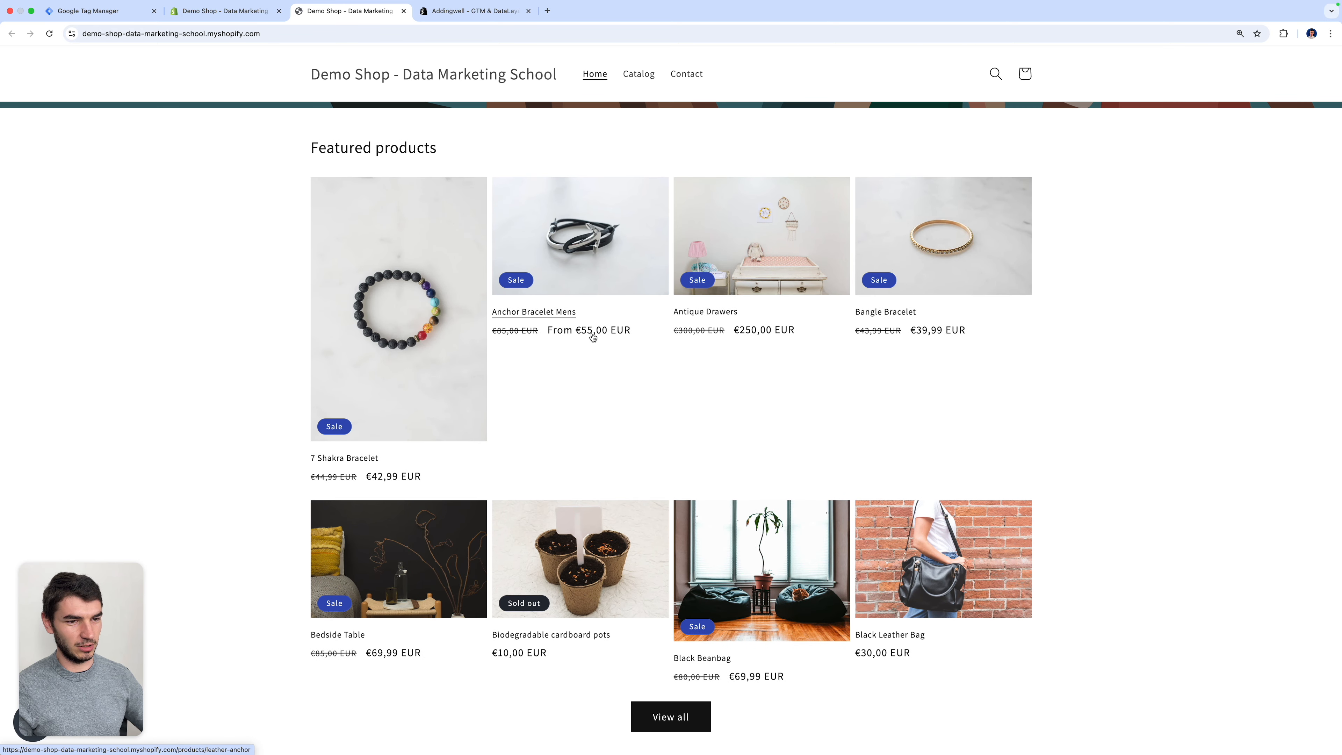
click(658, 263)
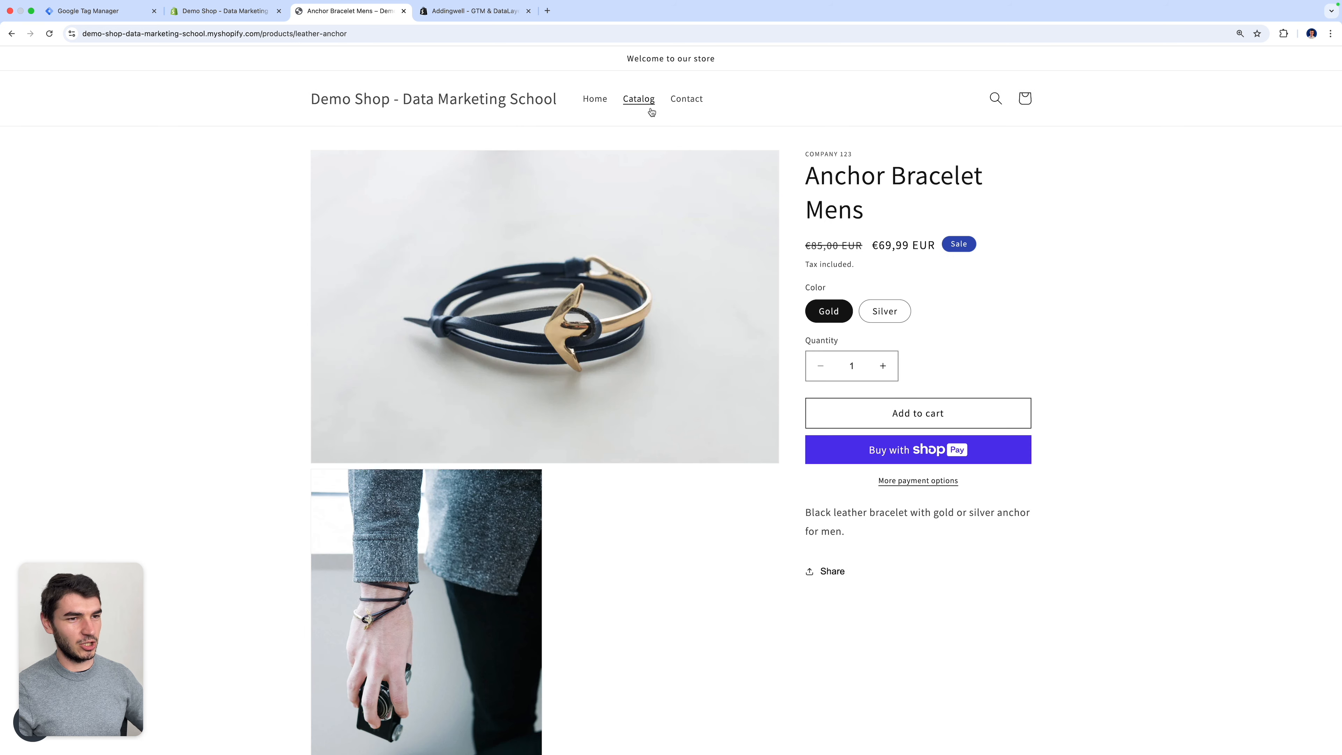
Open the Antique Drawers product from the catalog, add it to the cart and proceed to checkout.
click(651, 106)
scroll(570, 381, down, 6)
scroll(570, 381, up, 6)
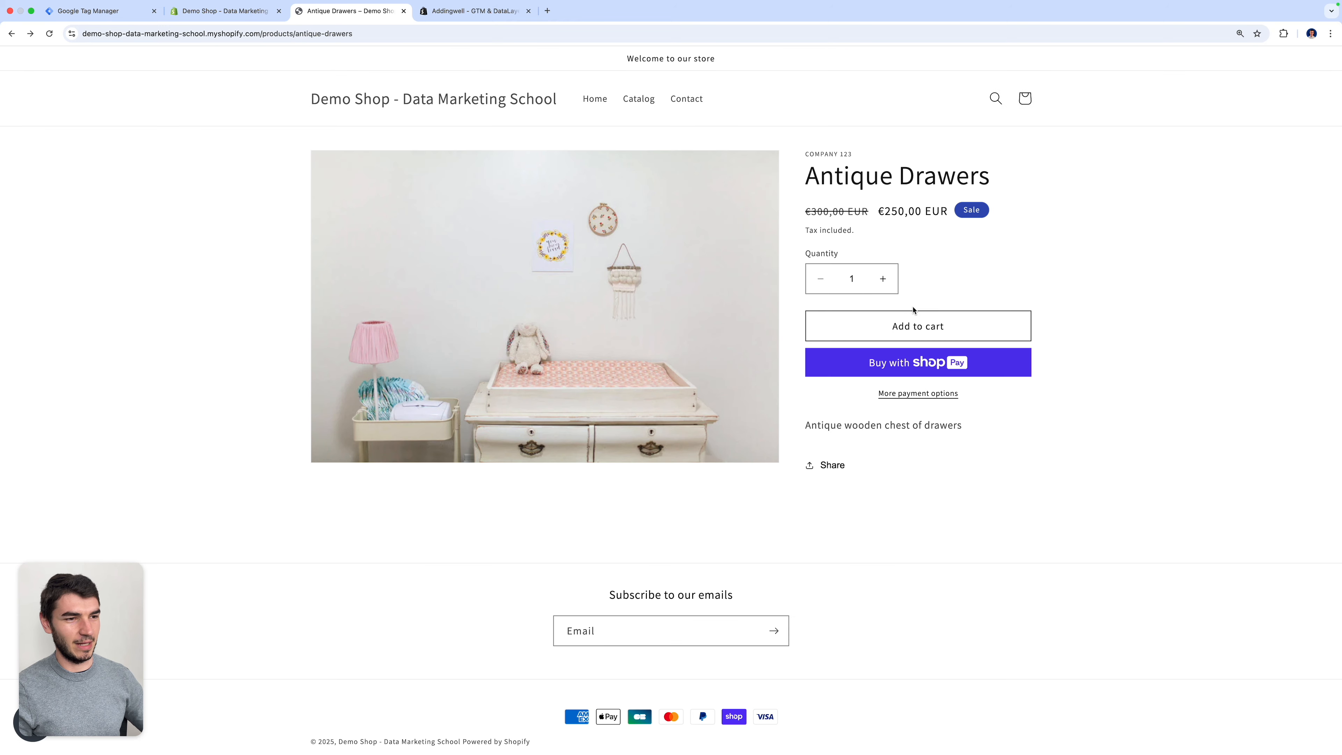
click(920, 326)
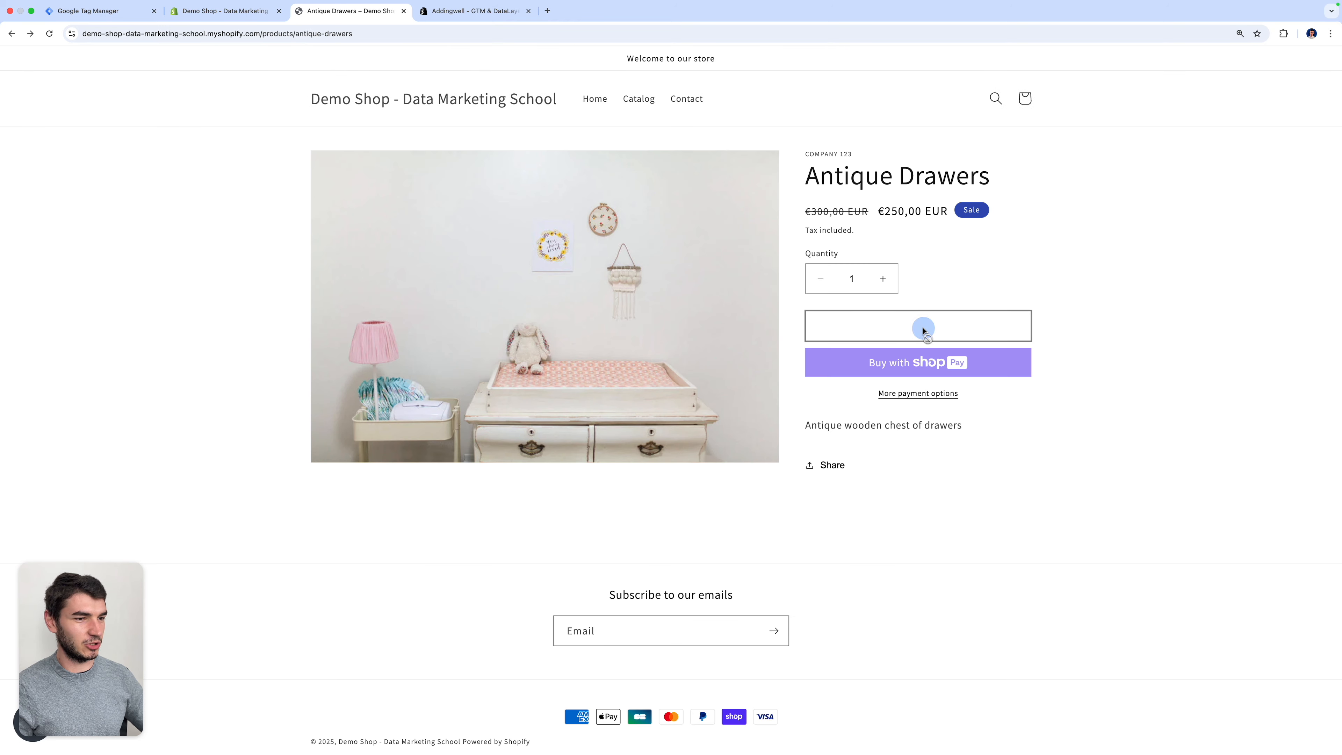
click(918, 282)
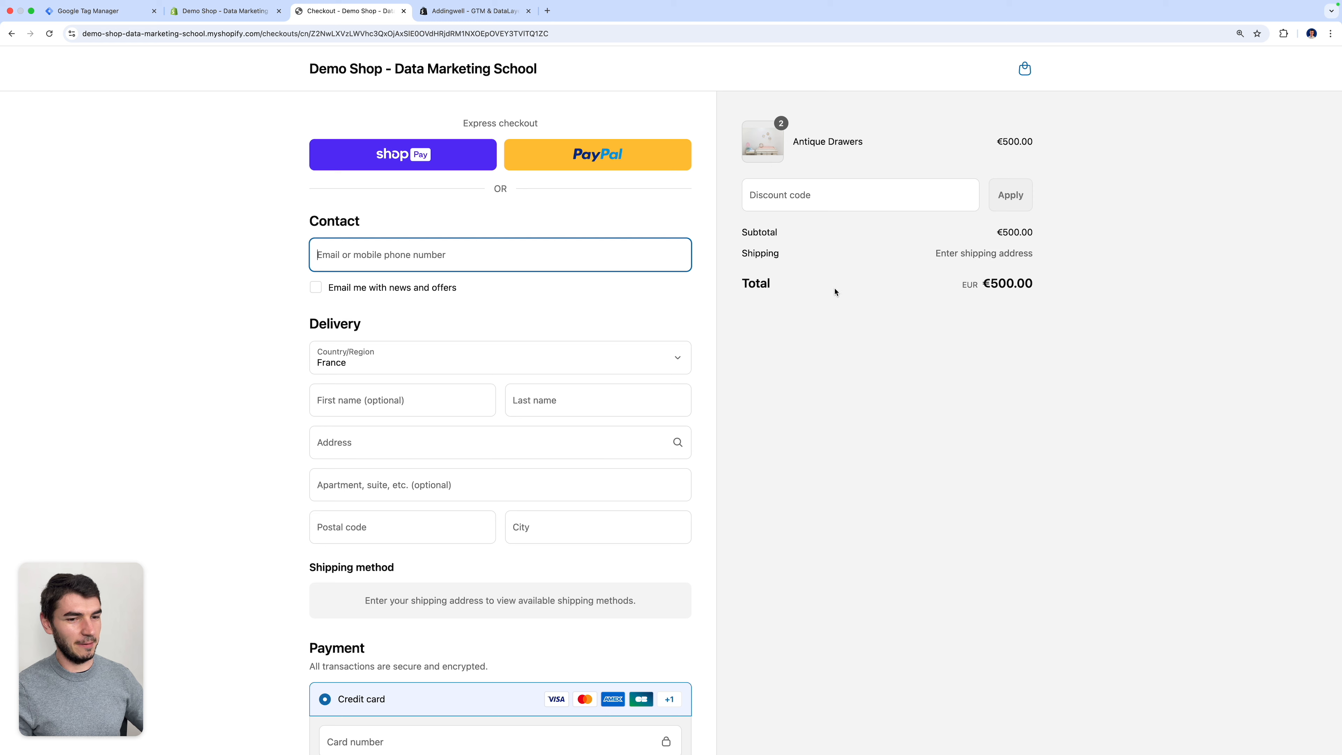
Switch to the Shopify admin, search for "addingwell" and install the Addingwell - GTM & DataLayer app.
key(ctrl+shift+Tab)
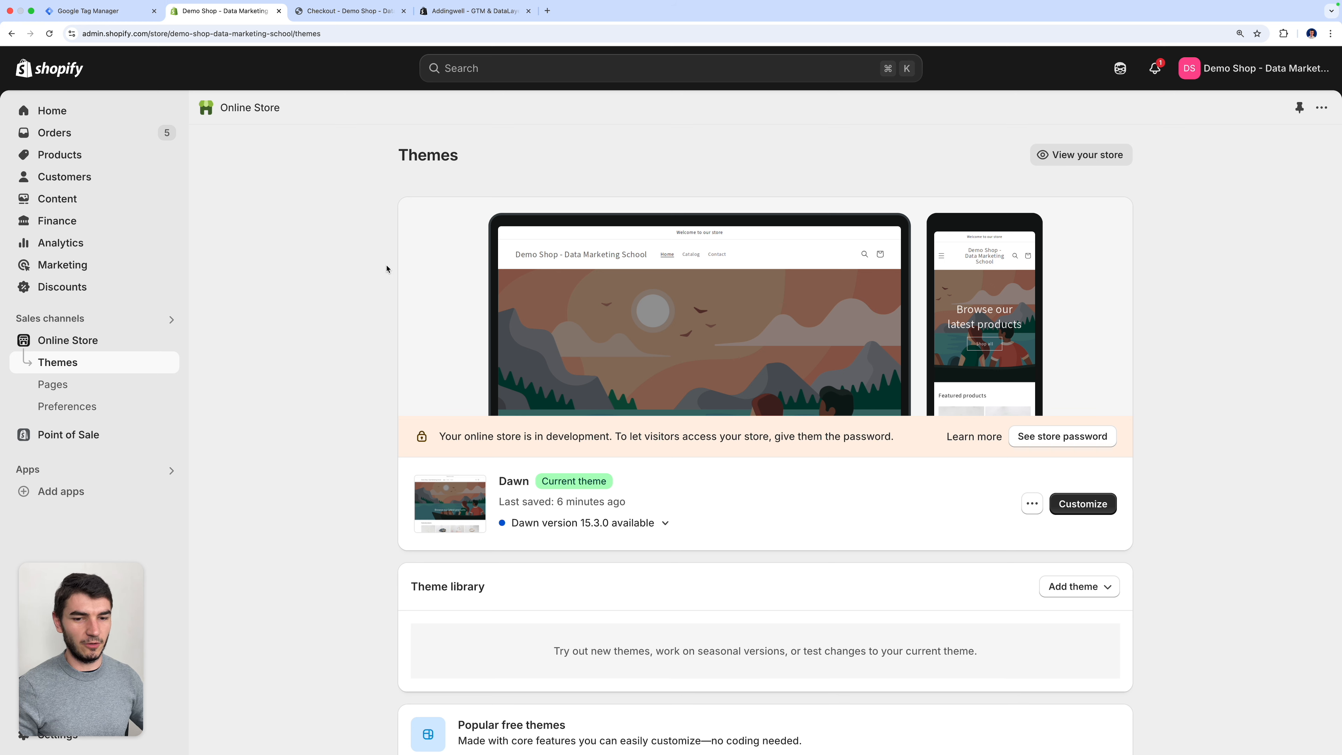
click(501, 69)
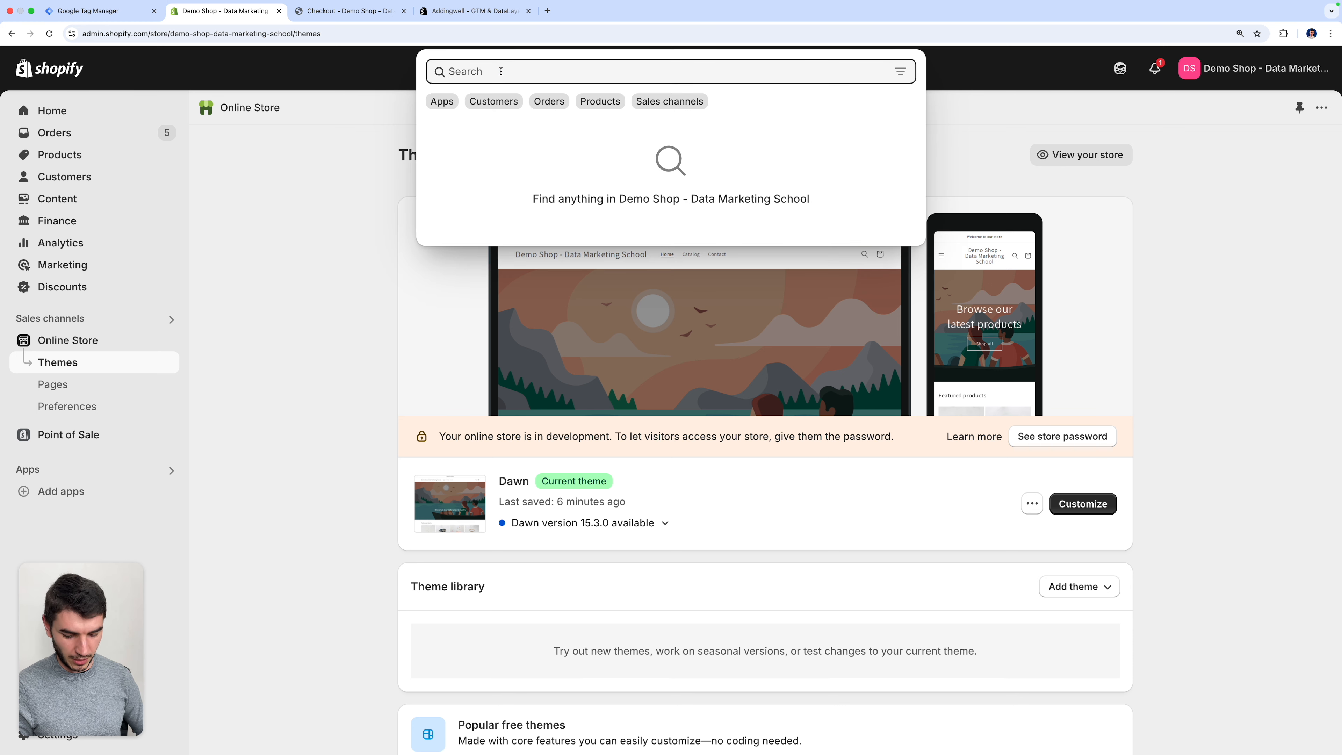
text(addingwell)
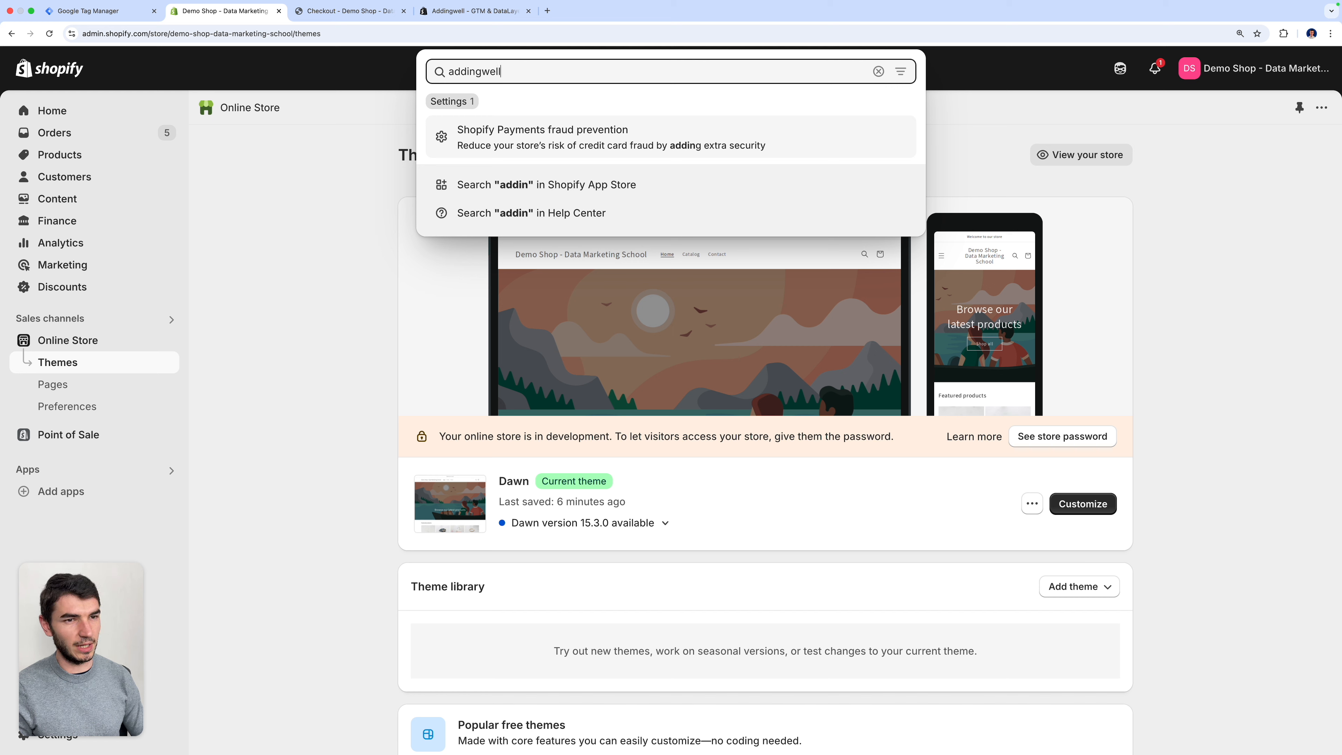
key(Return)
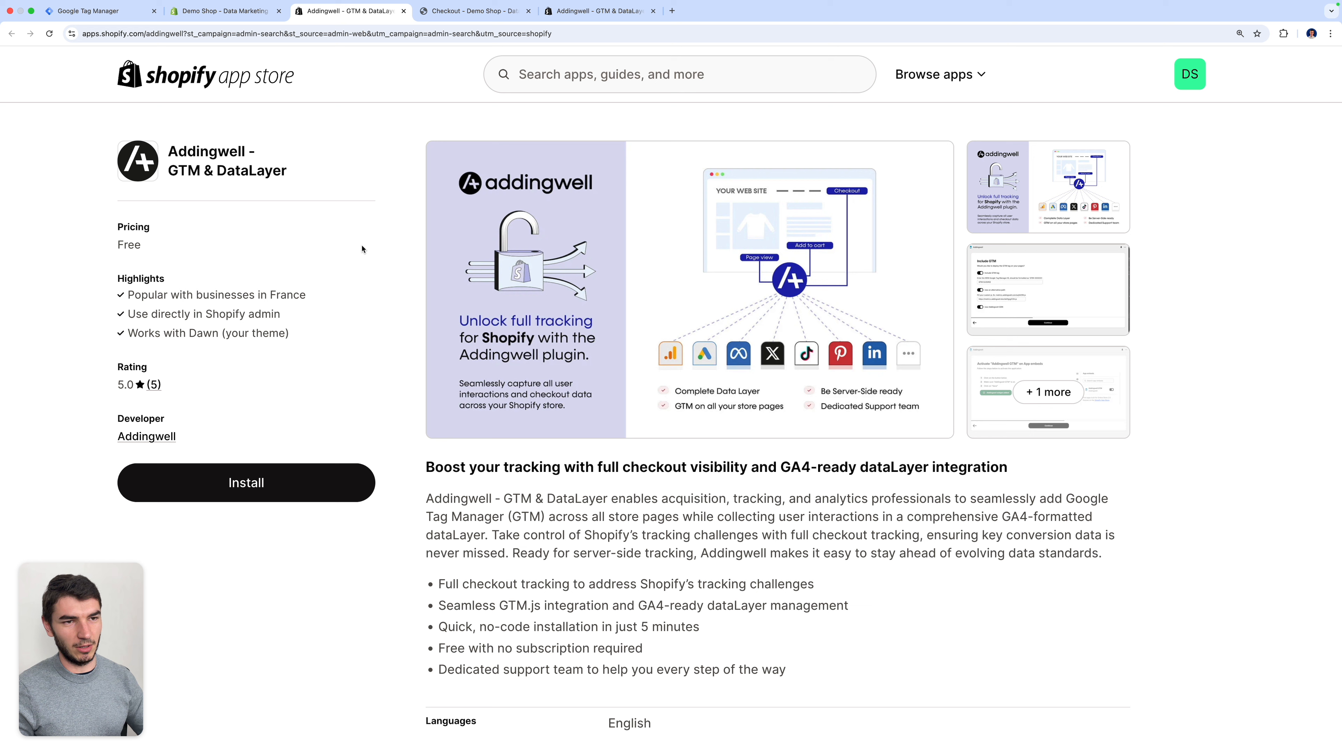
click(258, 482)
click(884, 542)
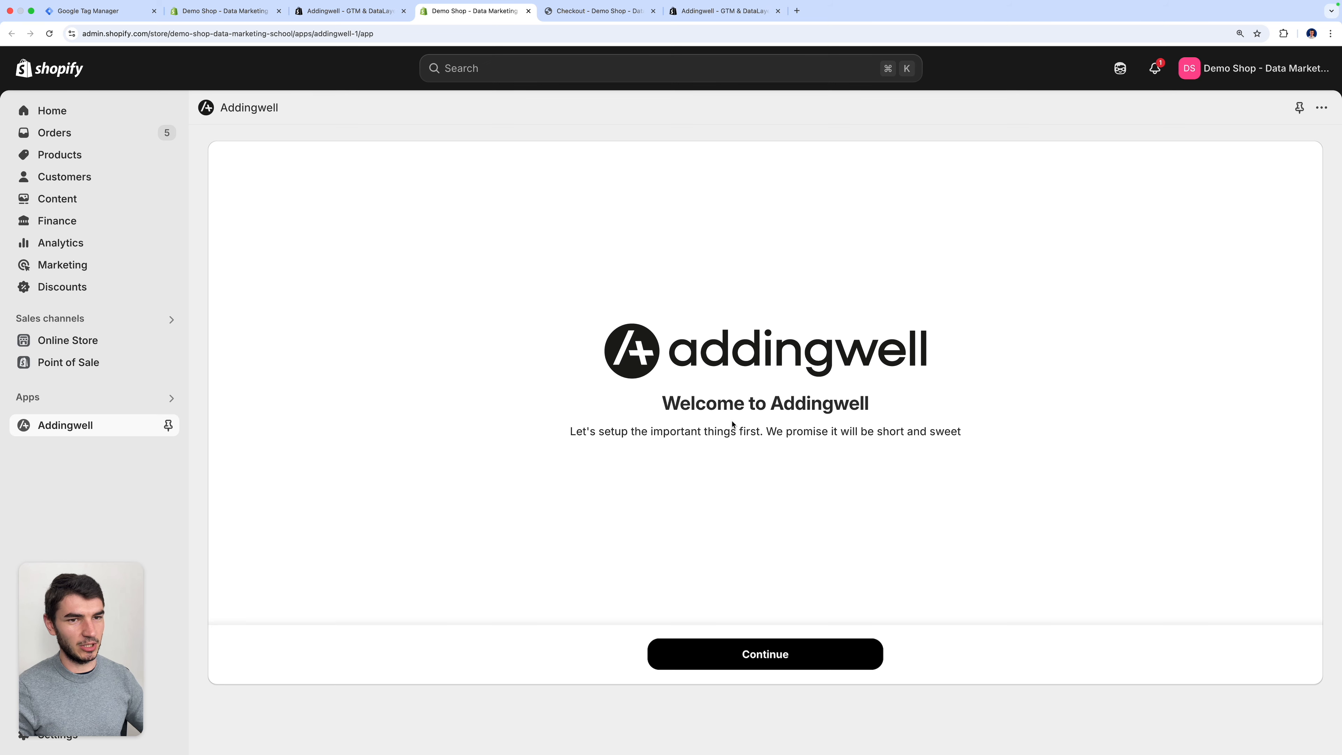
Enable the GA4 DataLayer with Standard eCommerce Events, and review the dataLayer name and event suffix fields.
click(251, 270)
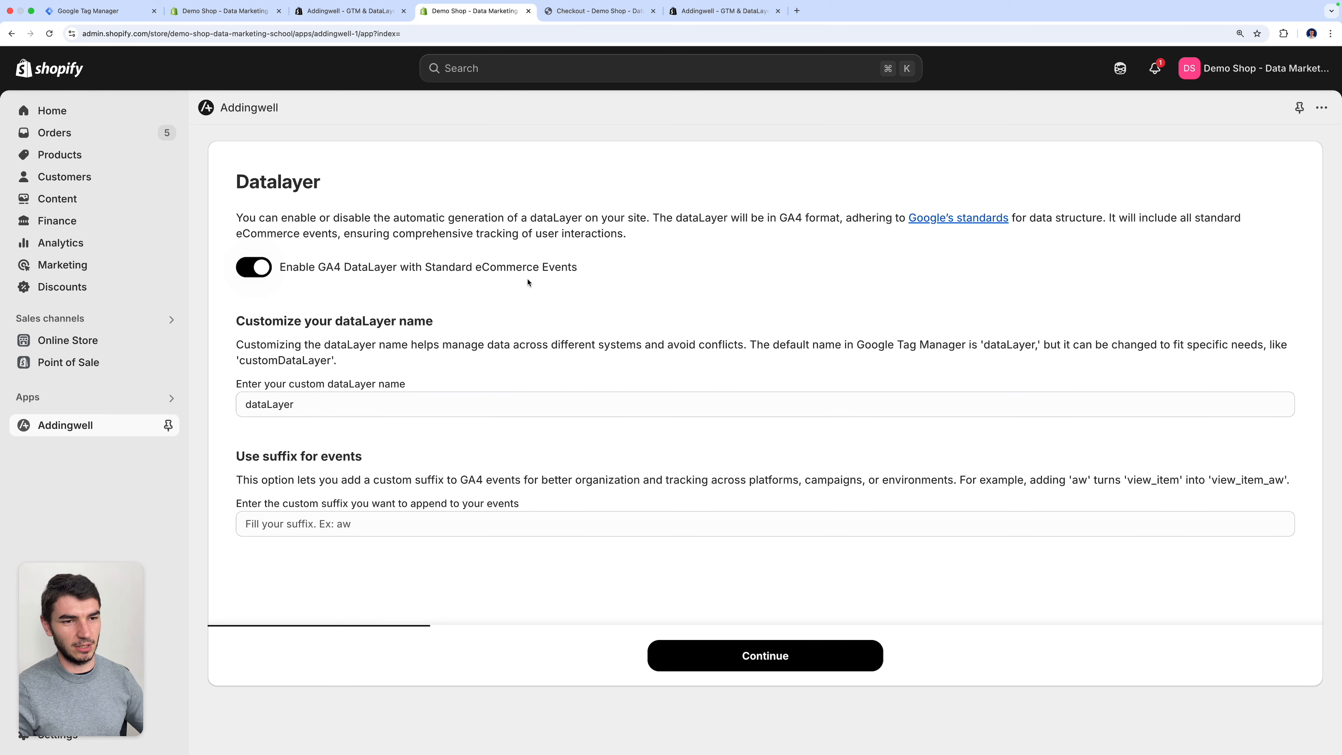
click(302, 412)
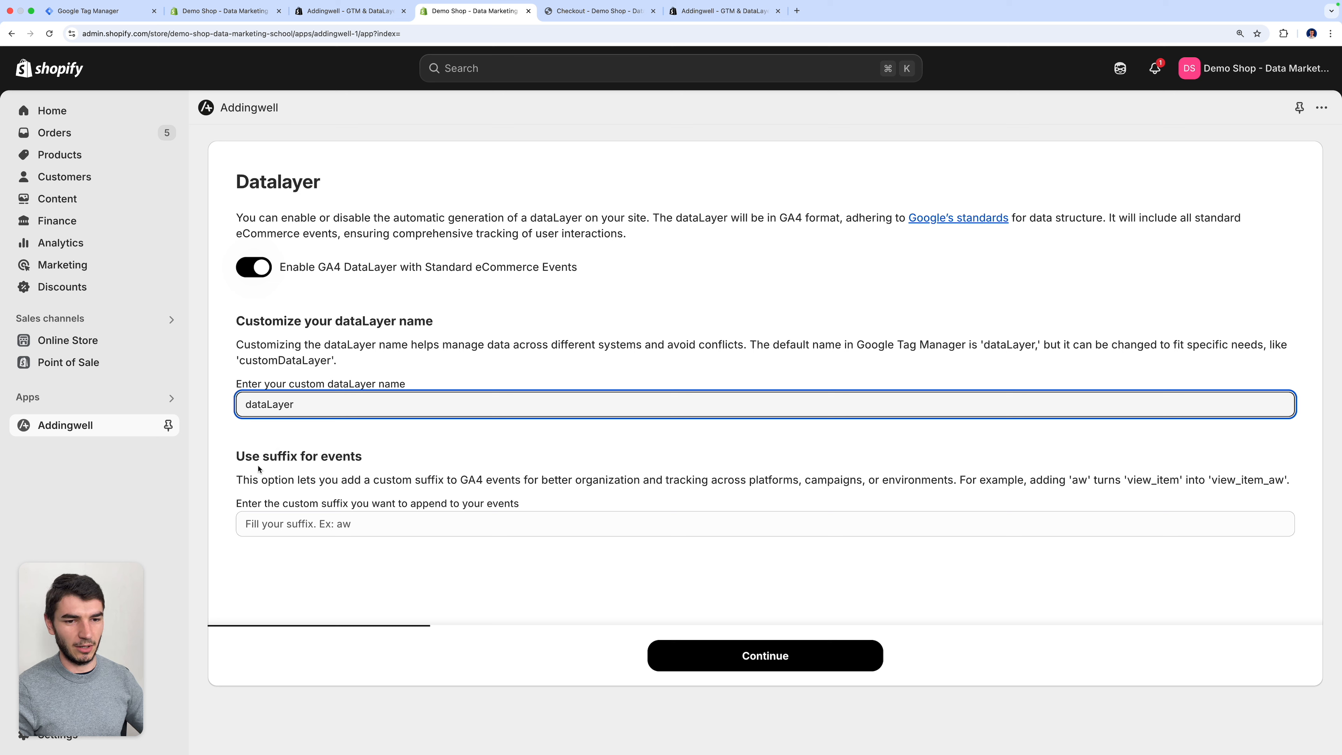
click(334, 523)
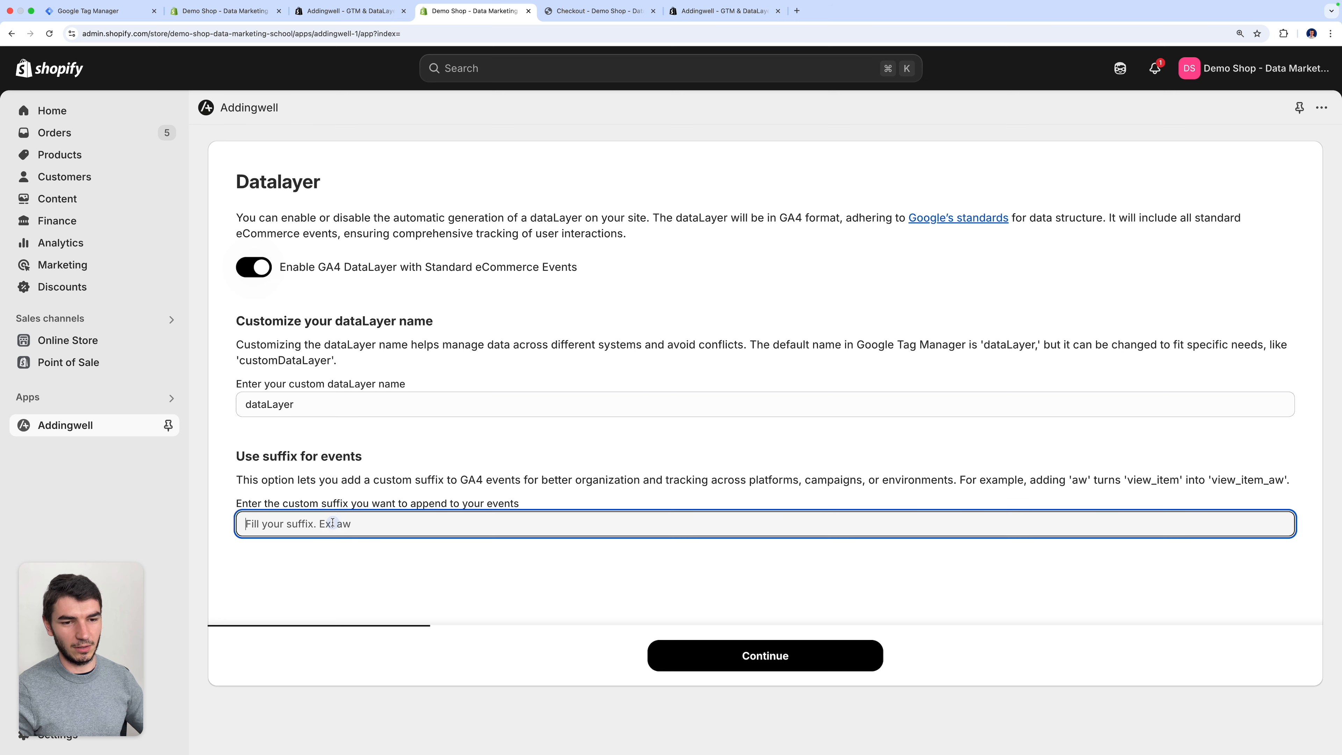
click(409, 497)
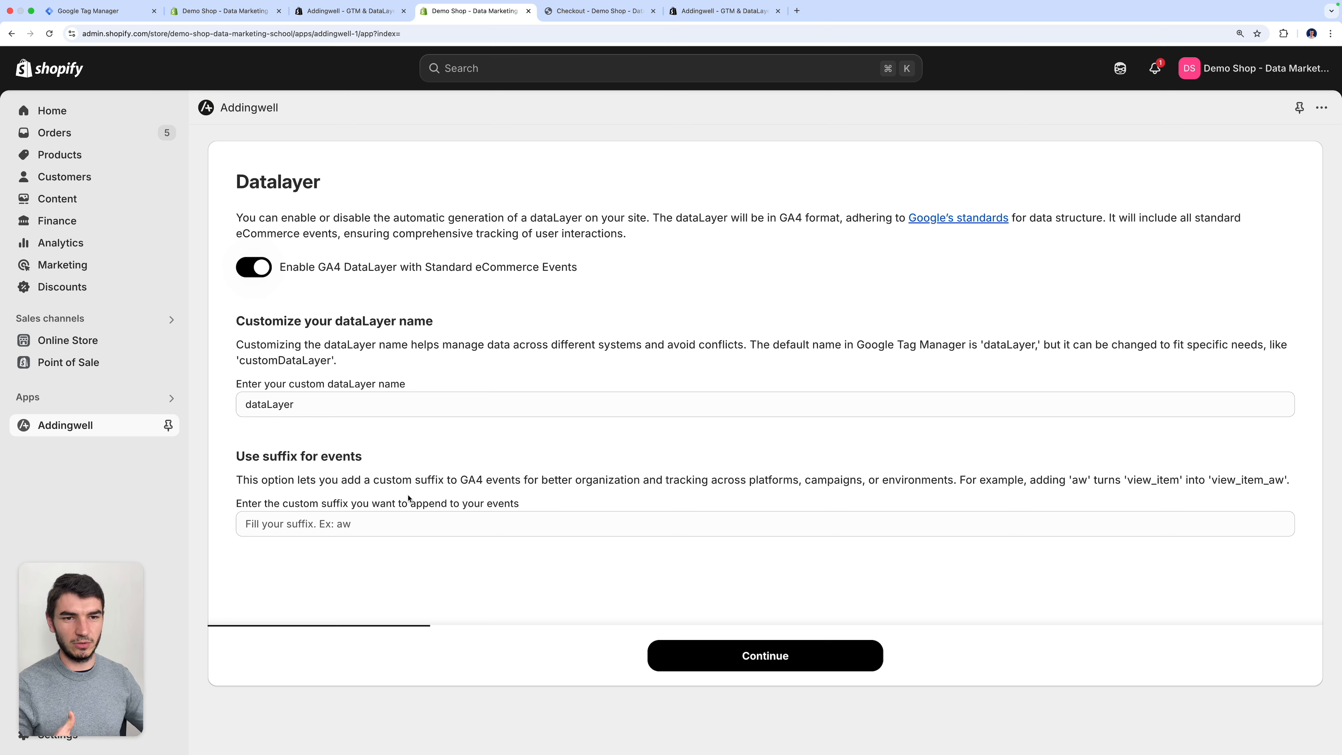
click(377, 528)
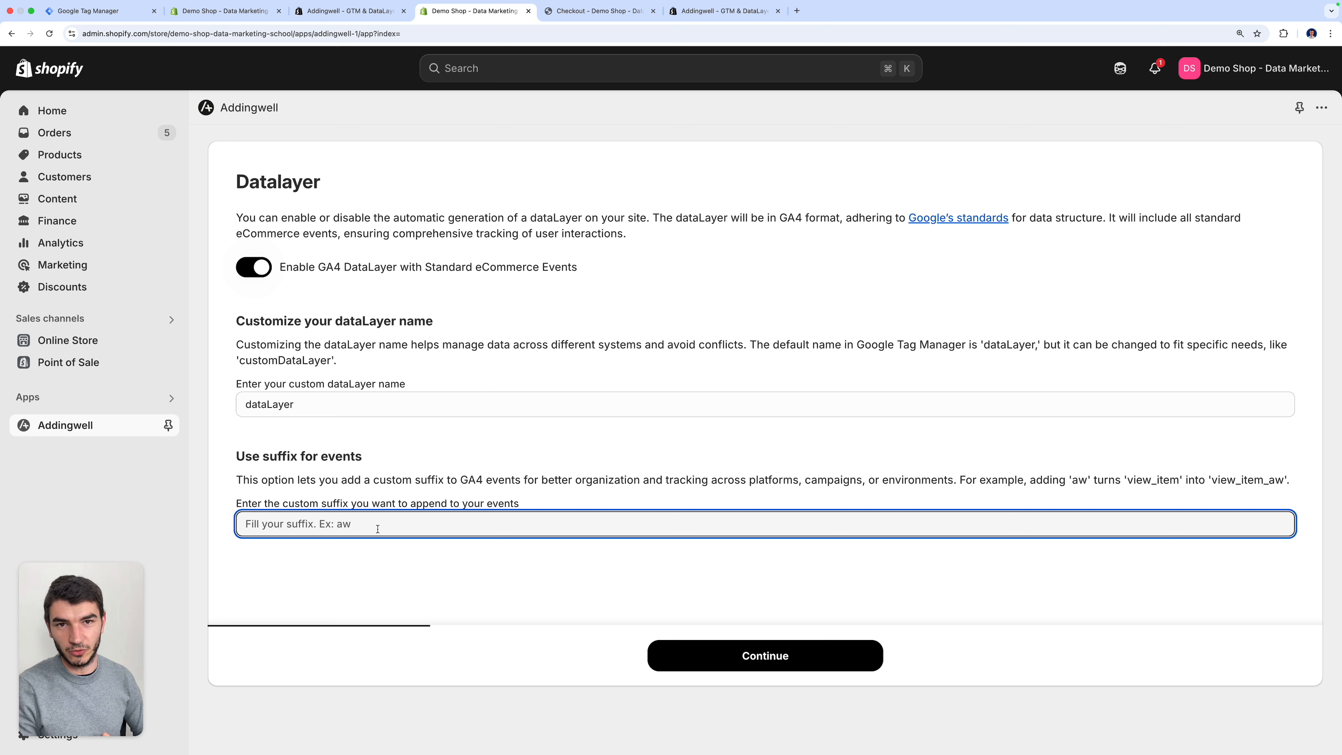
text(aw)
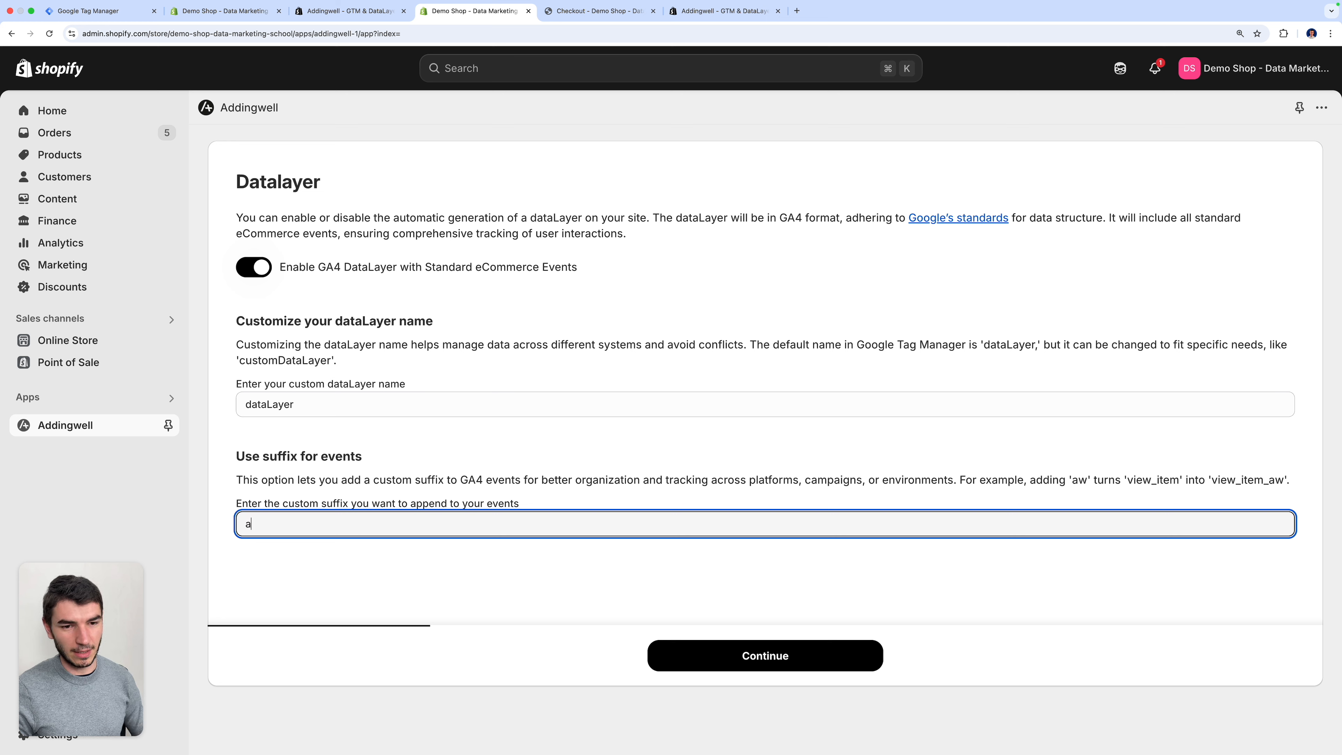
key(BackSpace)
key(BackSpace)
click(618, 627)
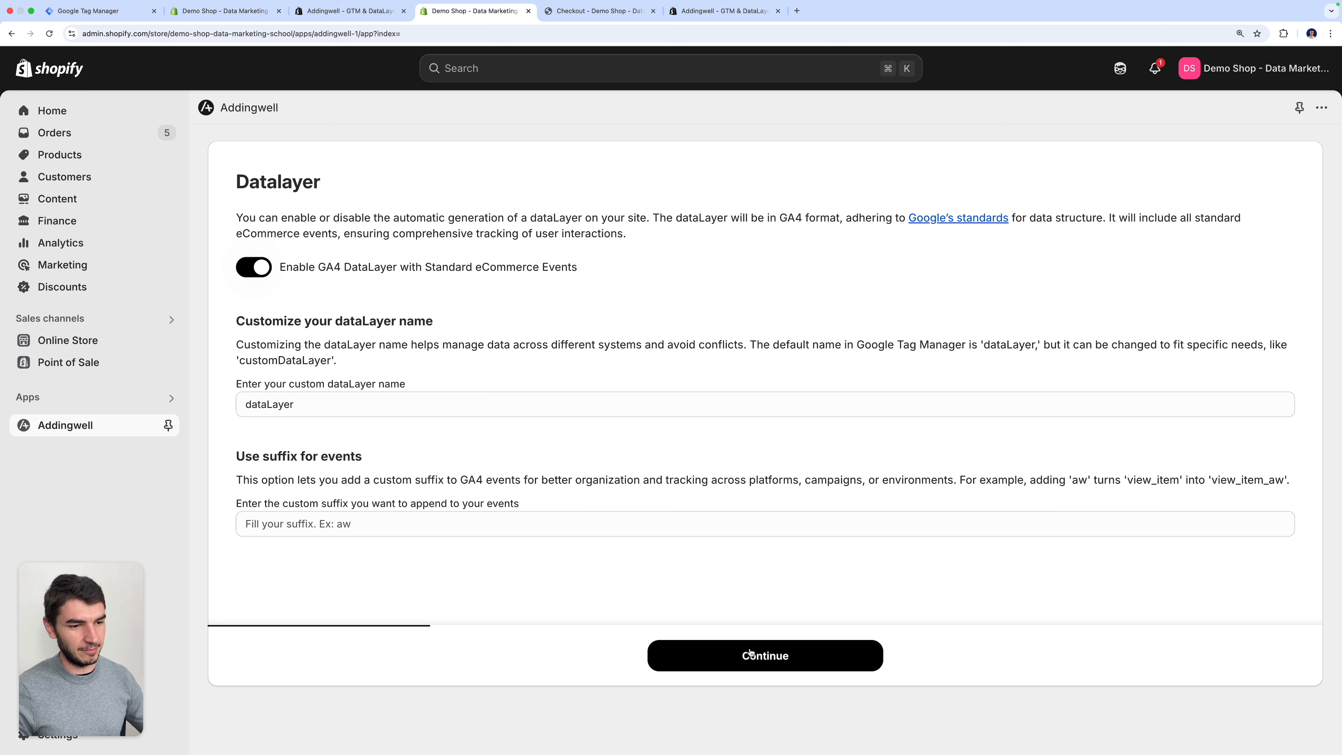
Accept the Datalayer settings, include GTM.js on site pages, and copy the Shopify GTM container ID from Google Tag Manager.
click(764, 658)
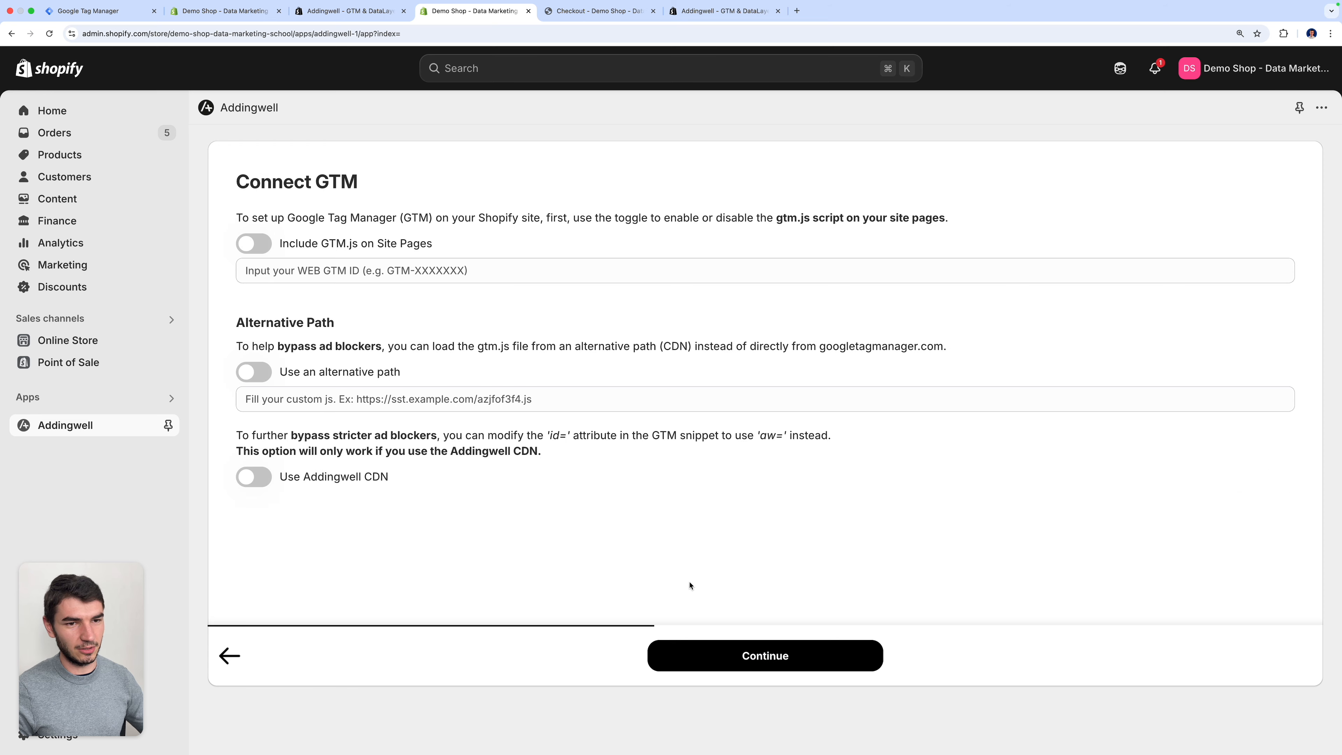
click(259, 243)
click(127, 8)
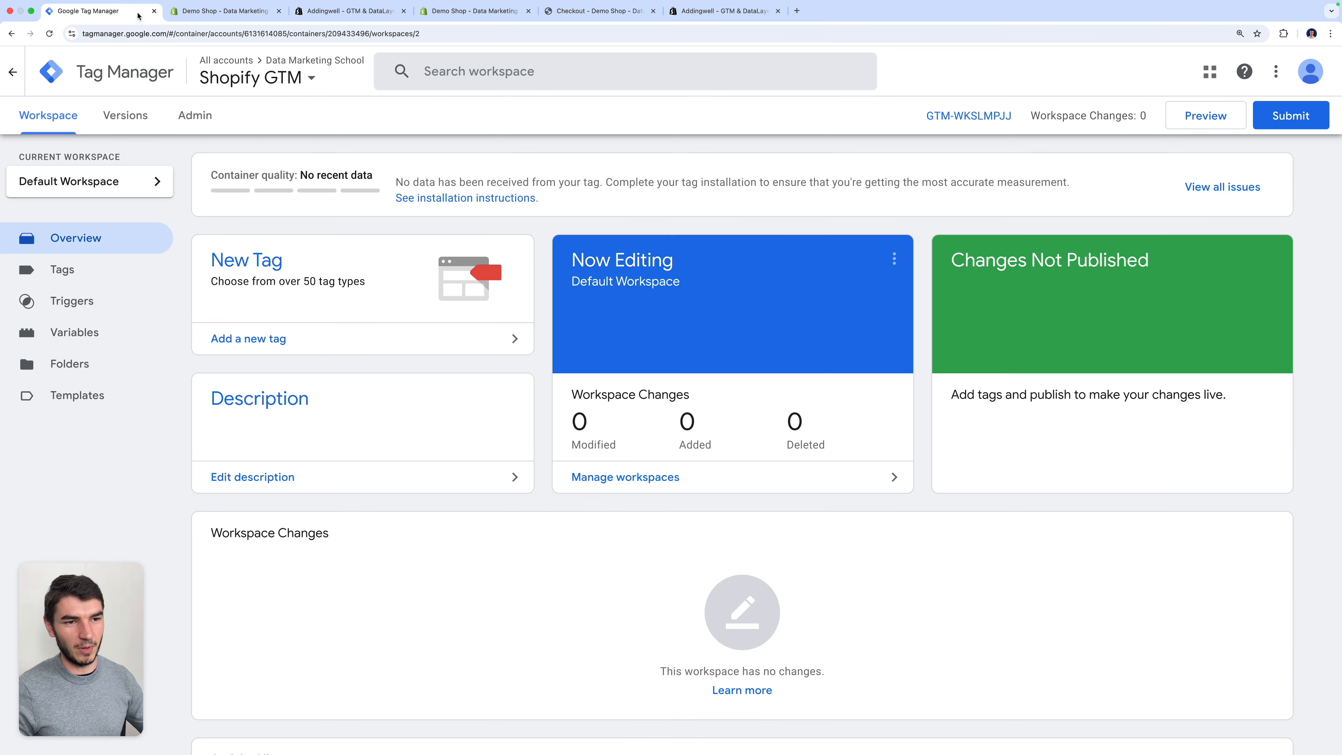
click(972, 116)
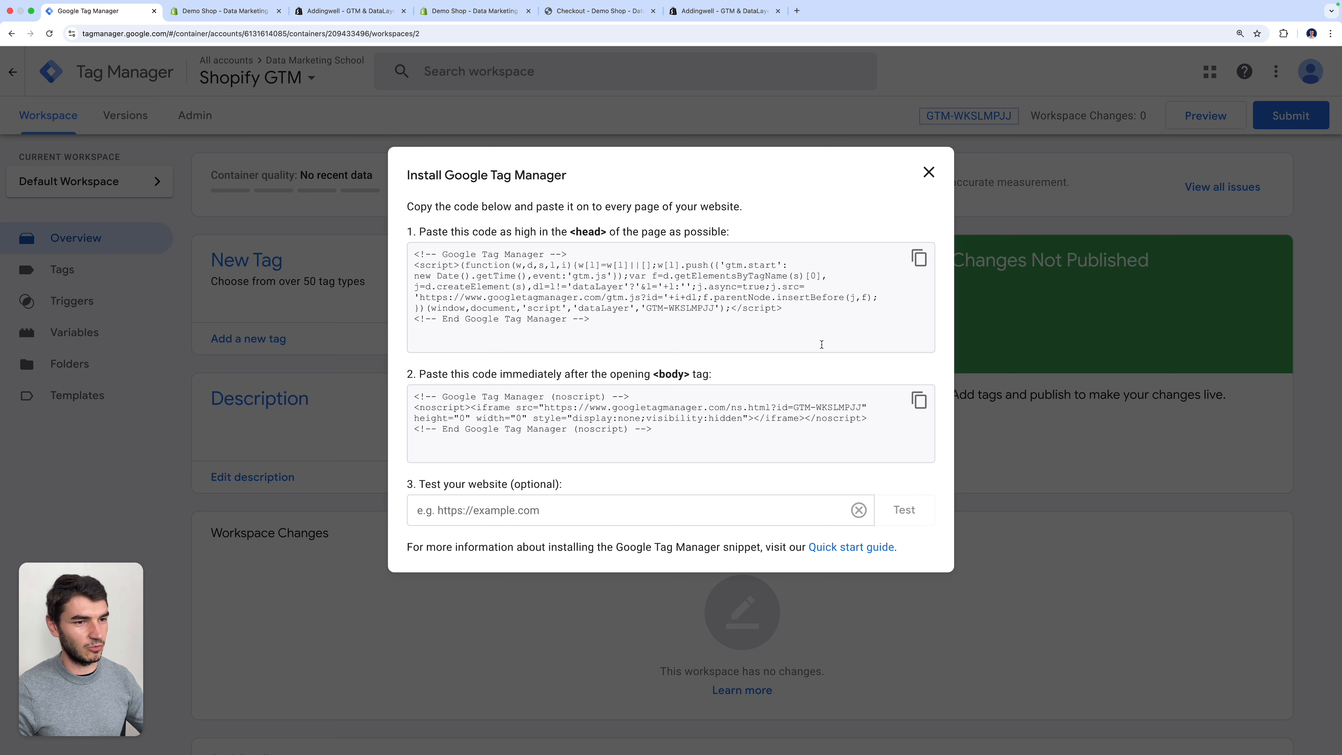
drag(644, 308, 713, 308)
key(super+c)
key(super+4)
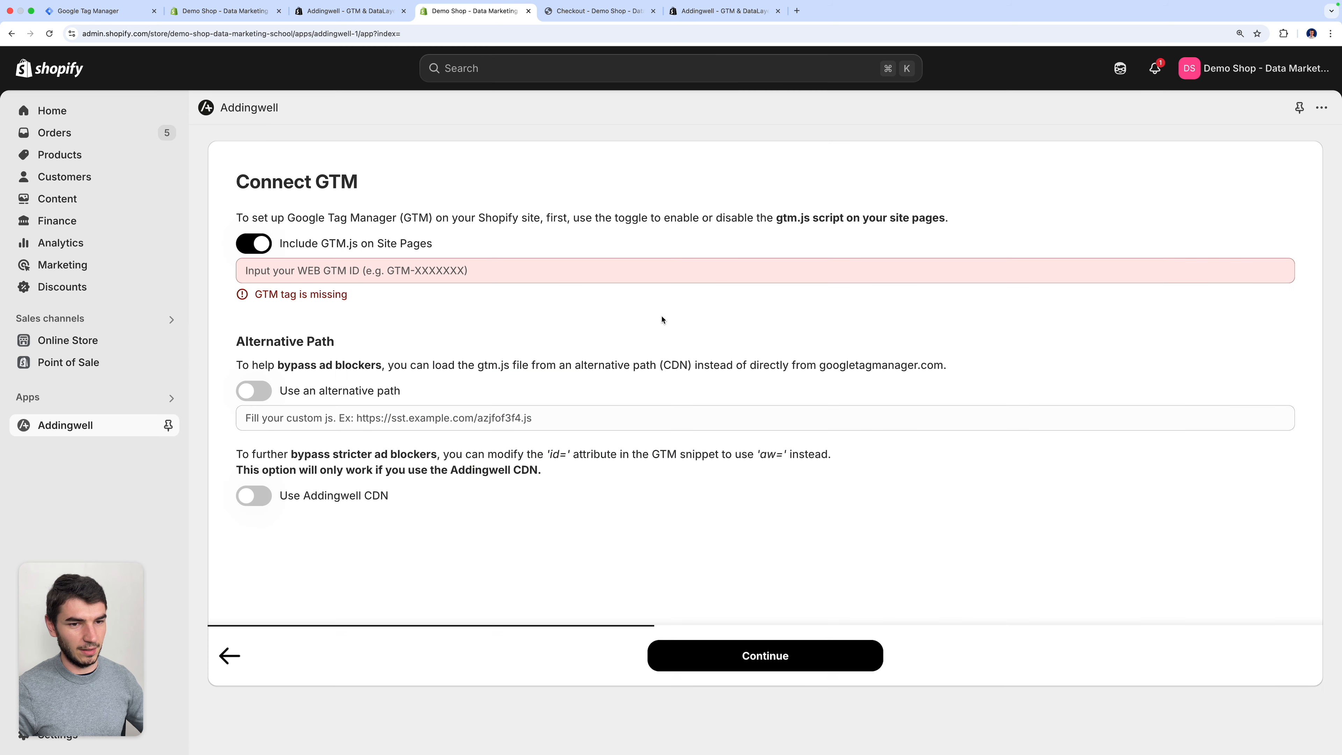
Set the web GTM ID to GTM-WKSLMPJJ and continue to the app embeds activation.
click(361, 271)
key(super+v)
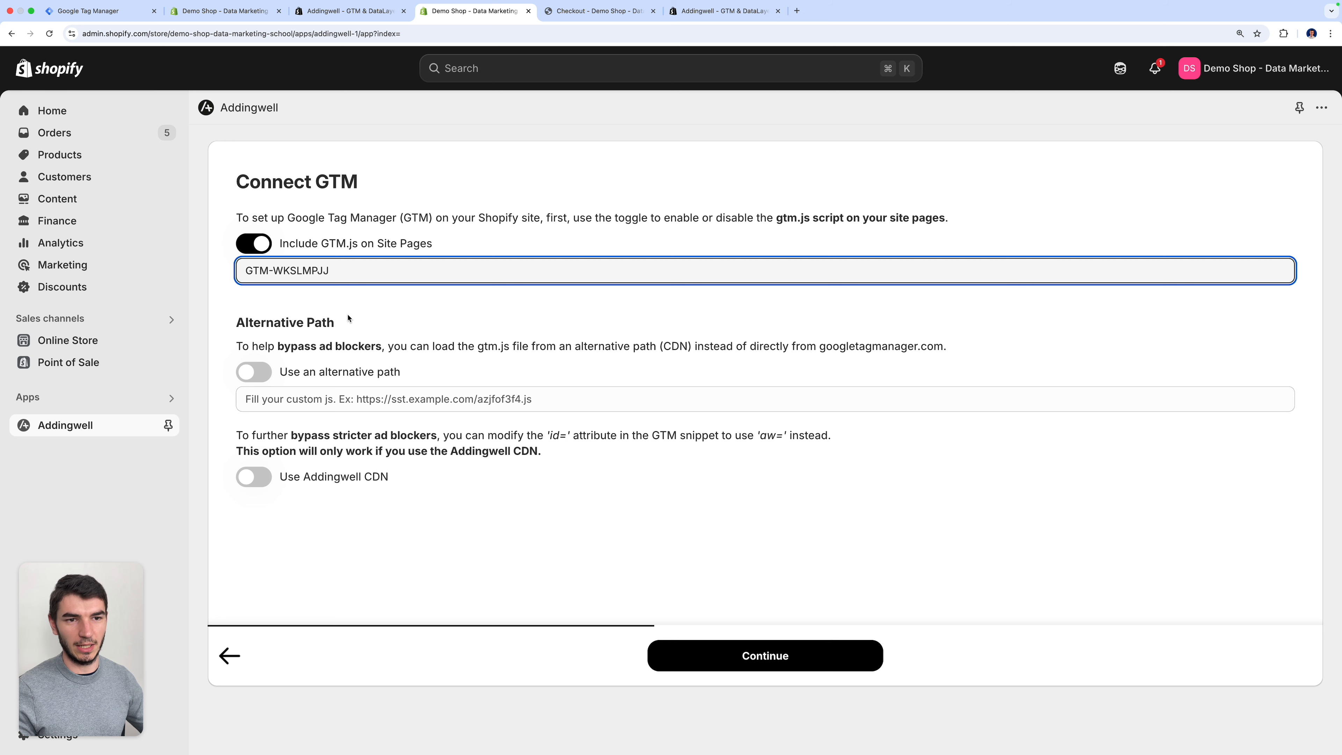
click(363, 313)
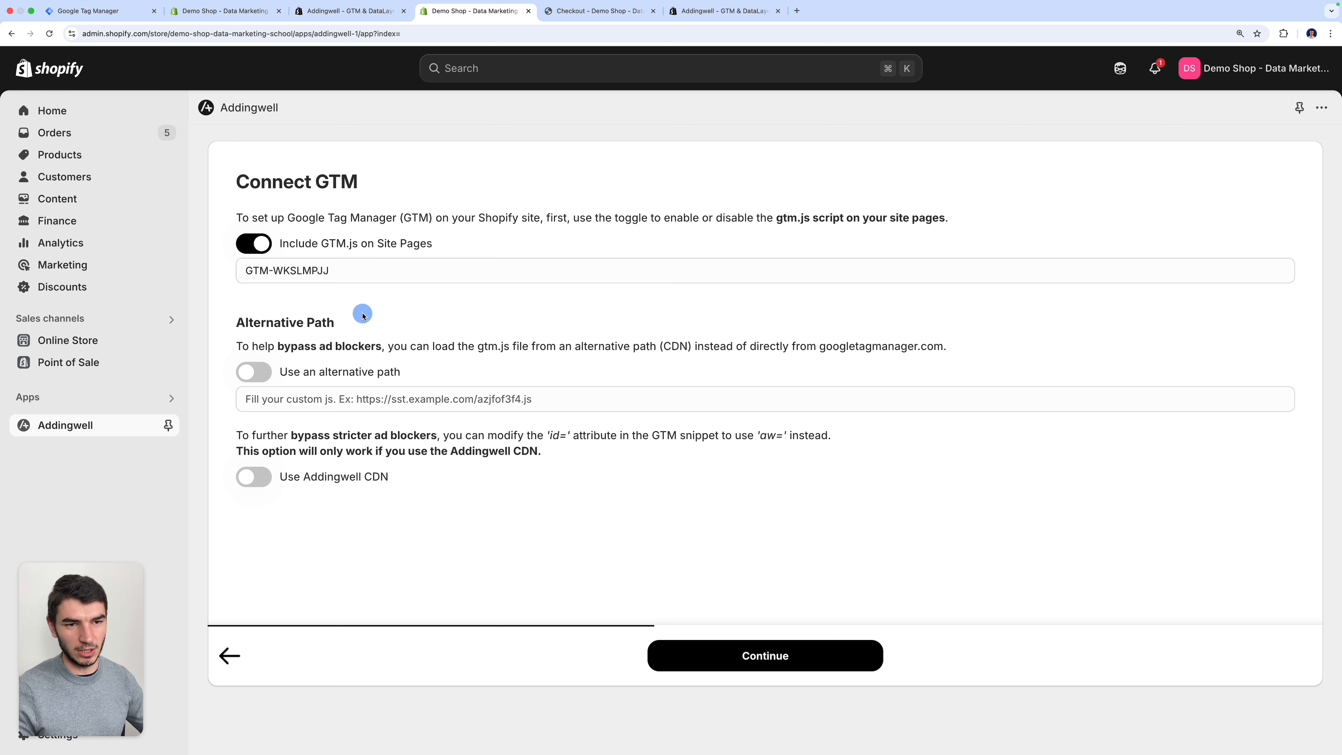
click(751, 667)
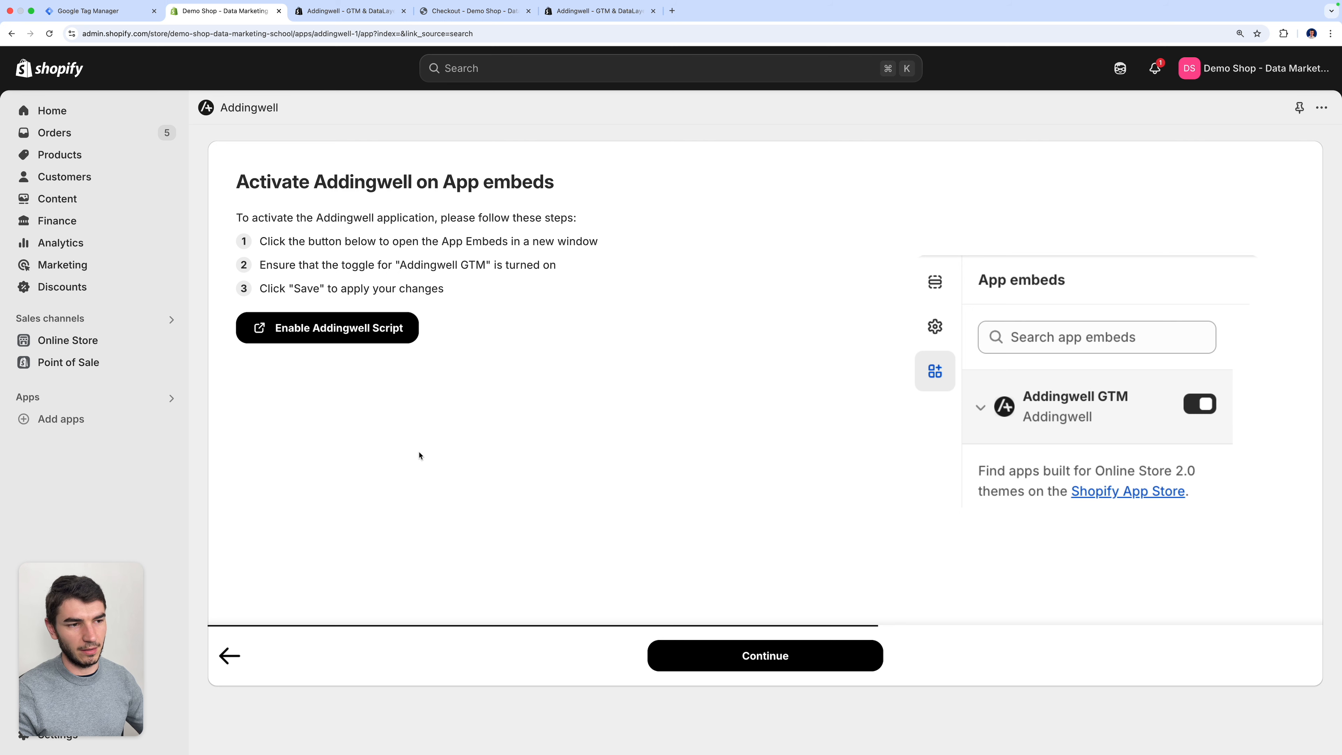
Enable the Addingwell GTM app embed in the Dawn theme, save it, and continue the Addingwell setup to Customer Events.
click(358, 333)
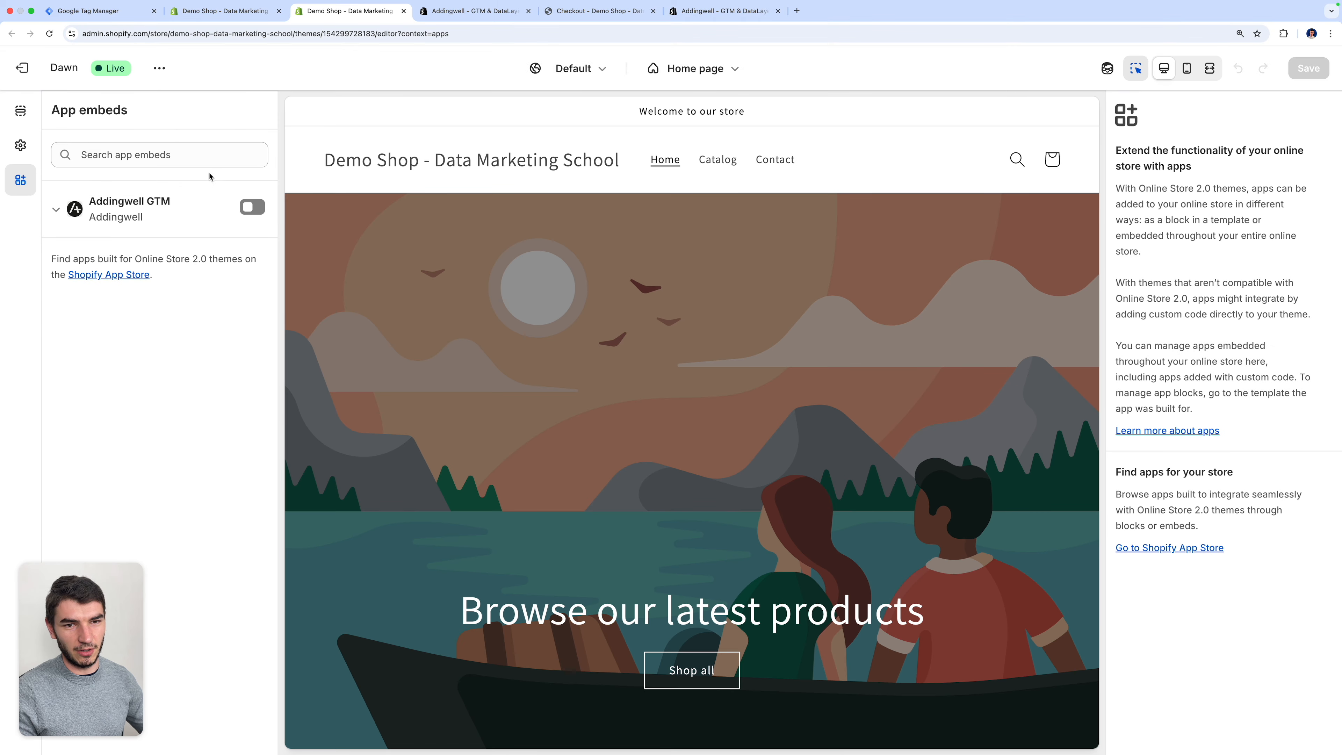
click(247, 208)
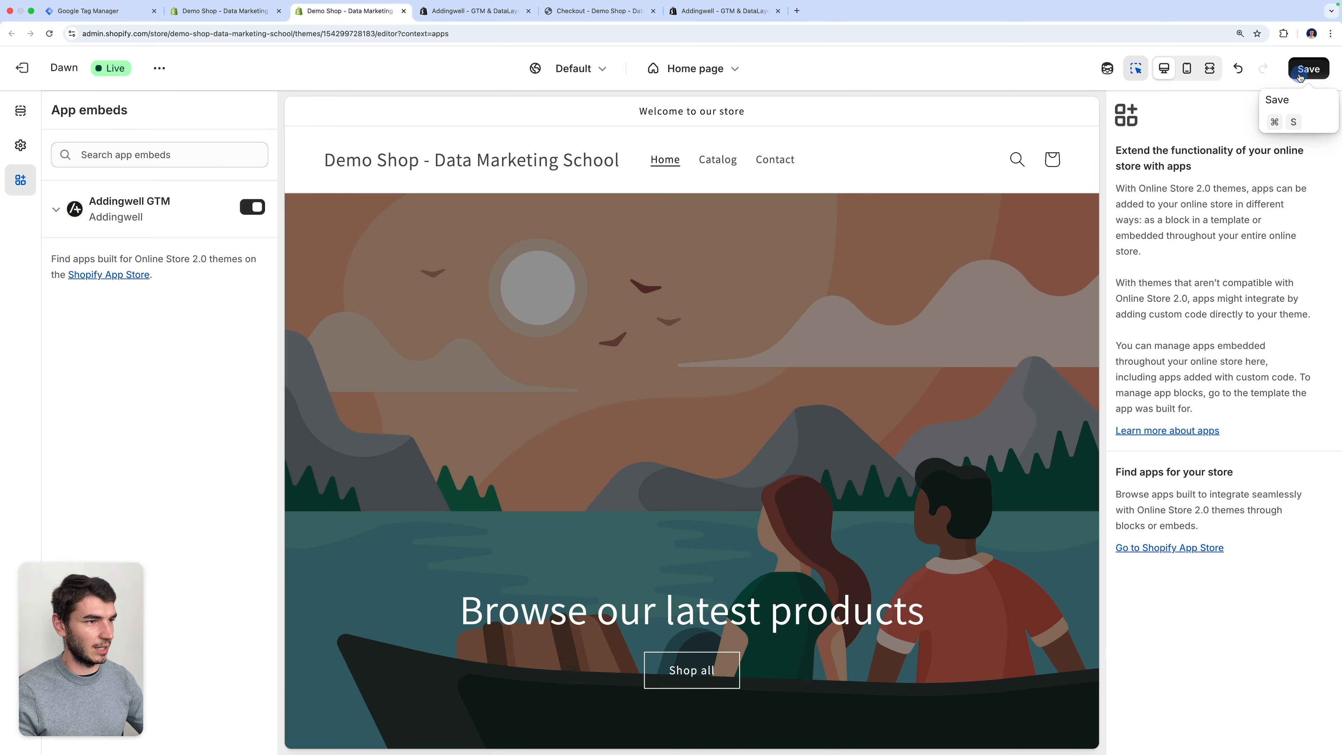
click(1309, 68)
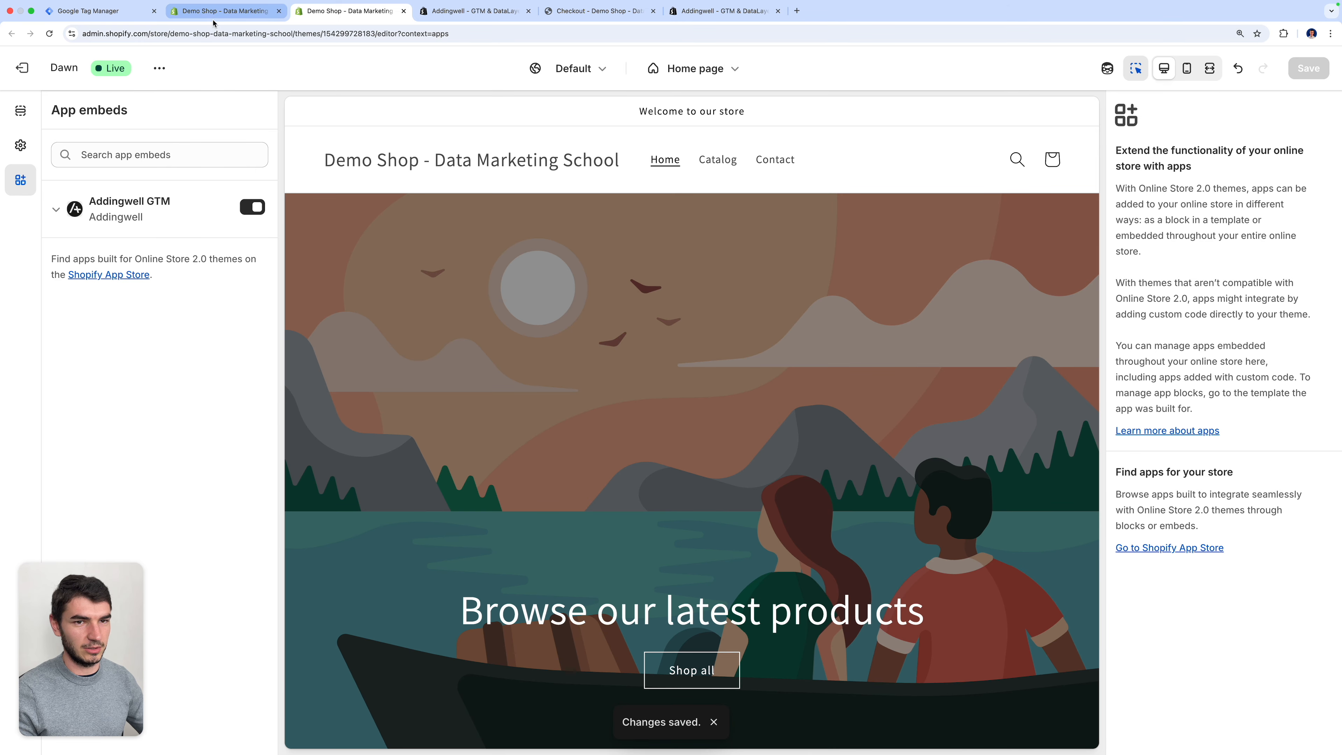
click(214, 19)
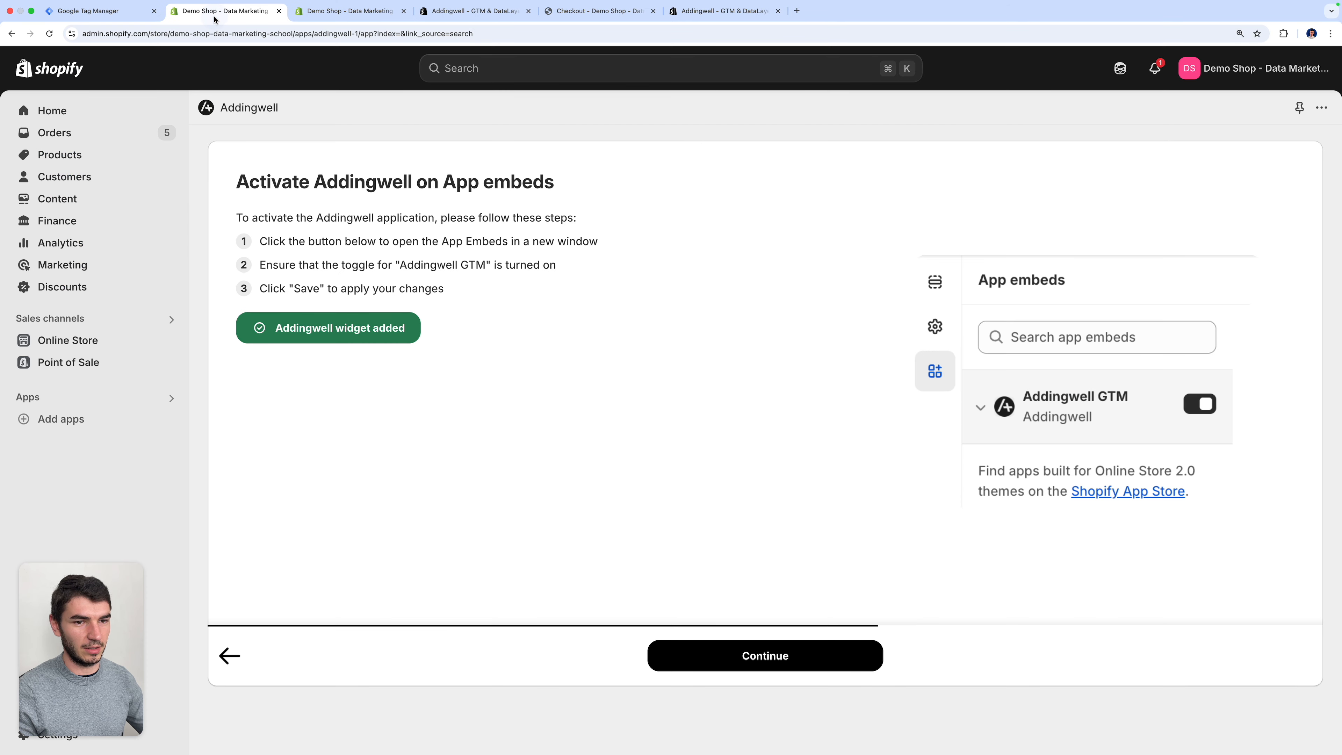
click(783, 660)
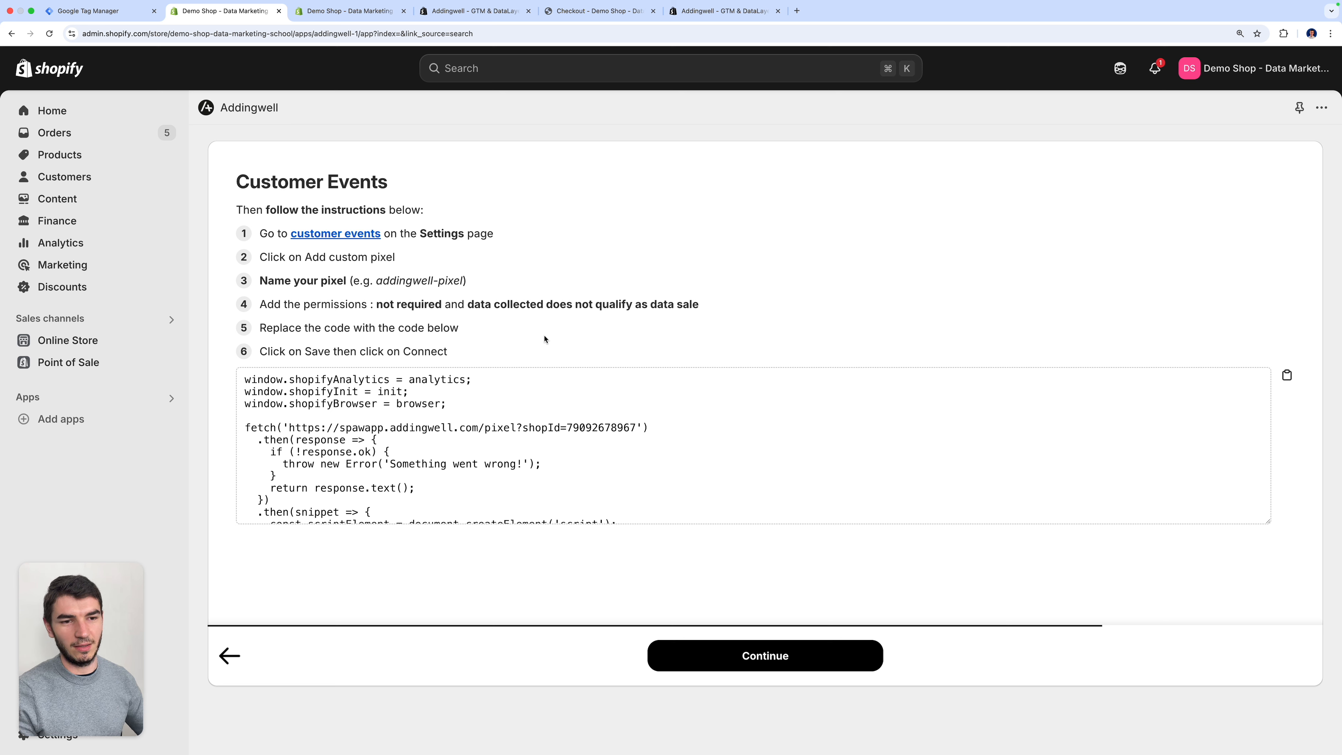
Copy the Addingwell pixel code and add a custom pixel named "Addingwell" in the store's customer events settings.
click(1287, 375)
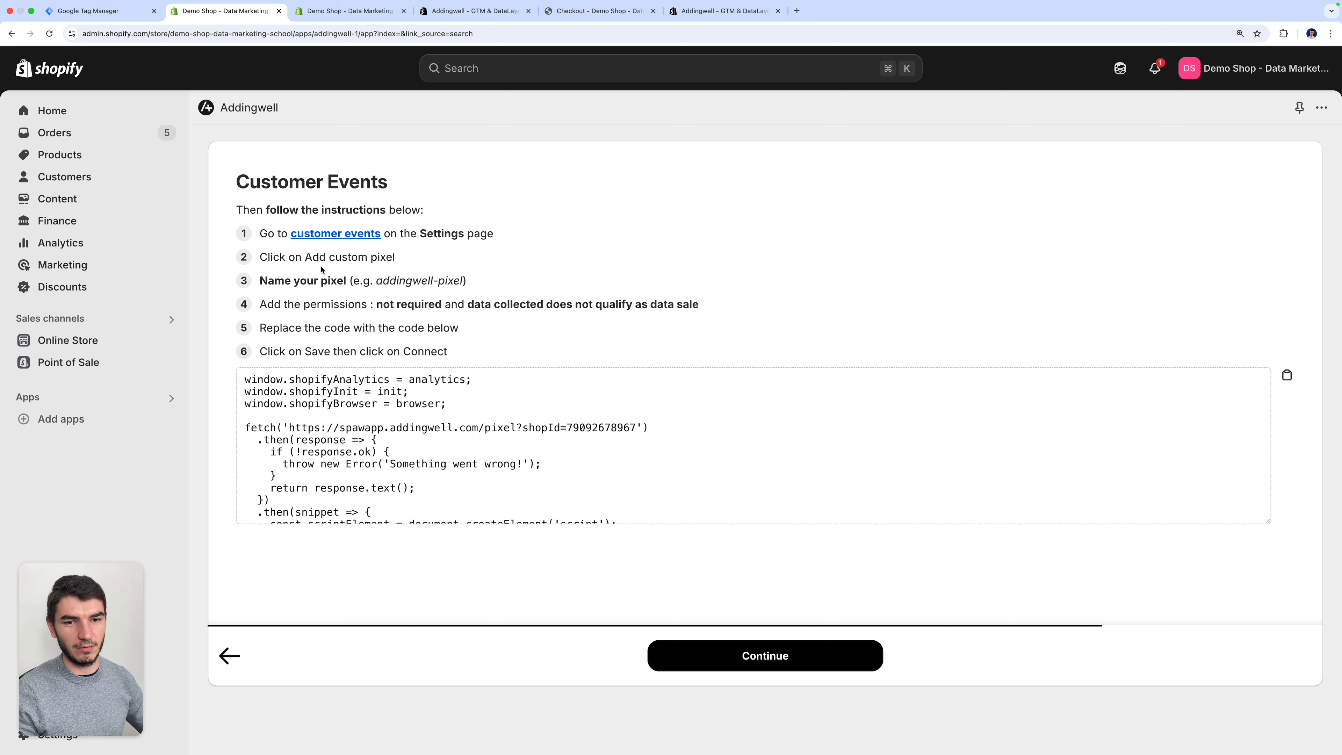
click(350, 236)
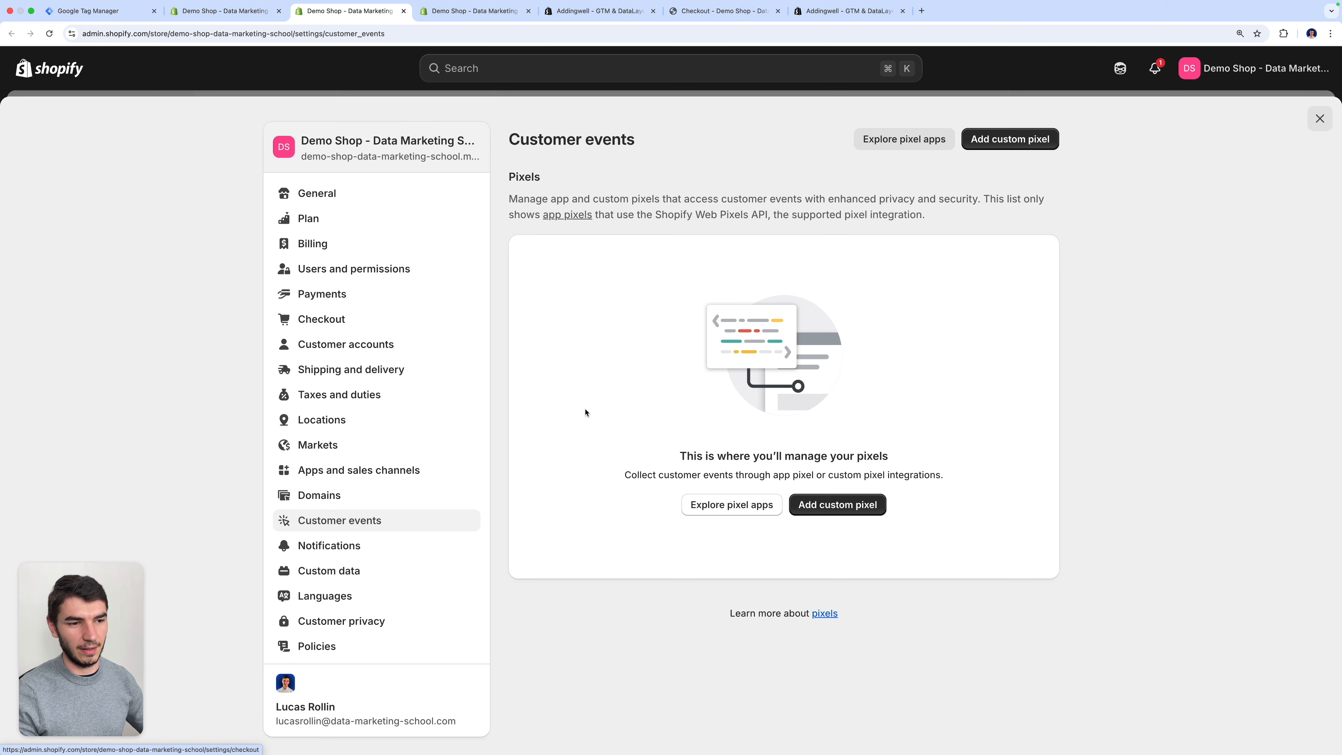
click(852, 511)
text(Addingwell)
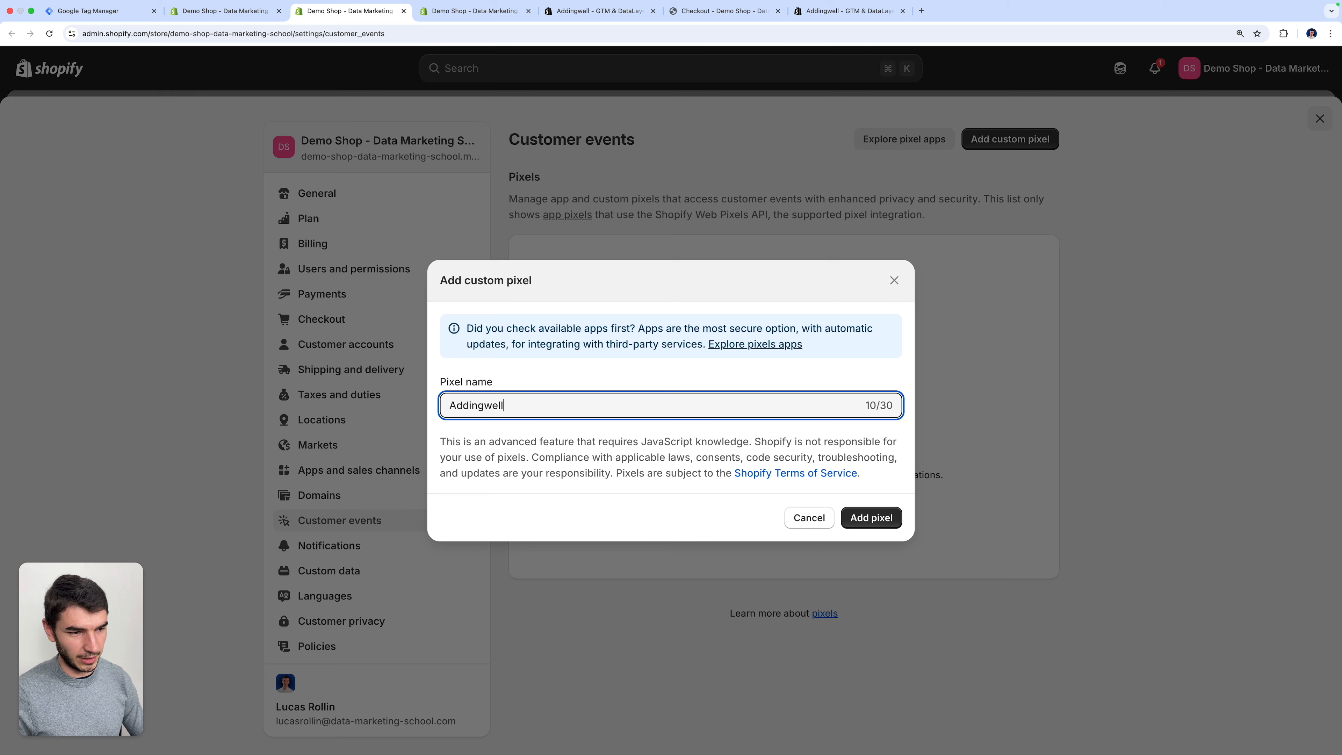
click(882, 522)
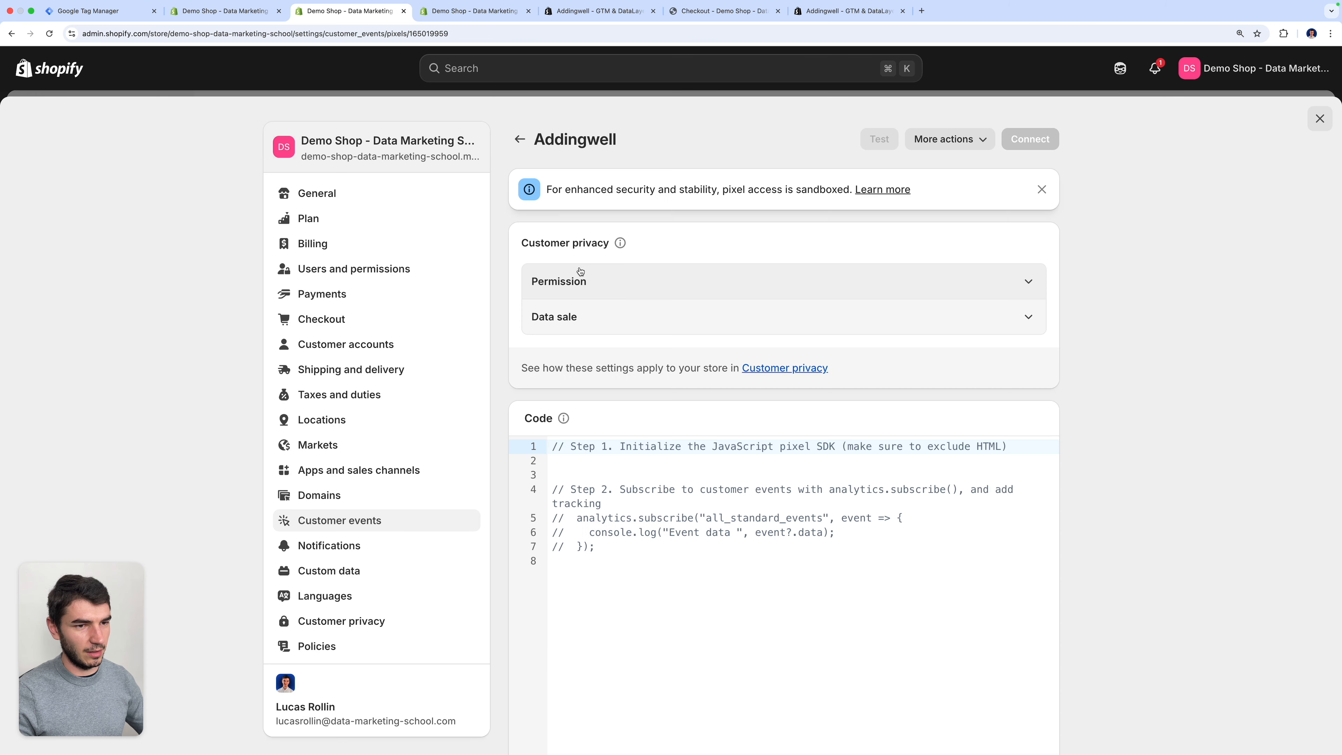
Set the Addingwell pixel's permission to Not required and its data sale to "Data collected does not qualify as data sale".
click(740, 281)
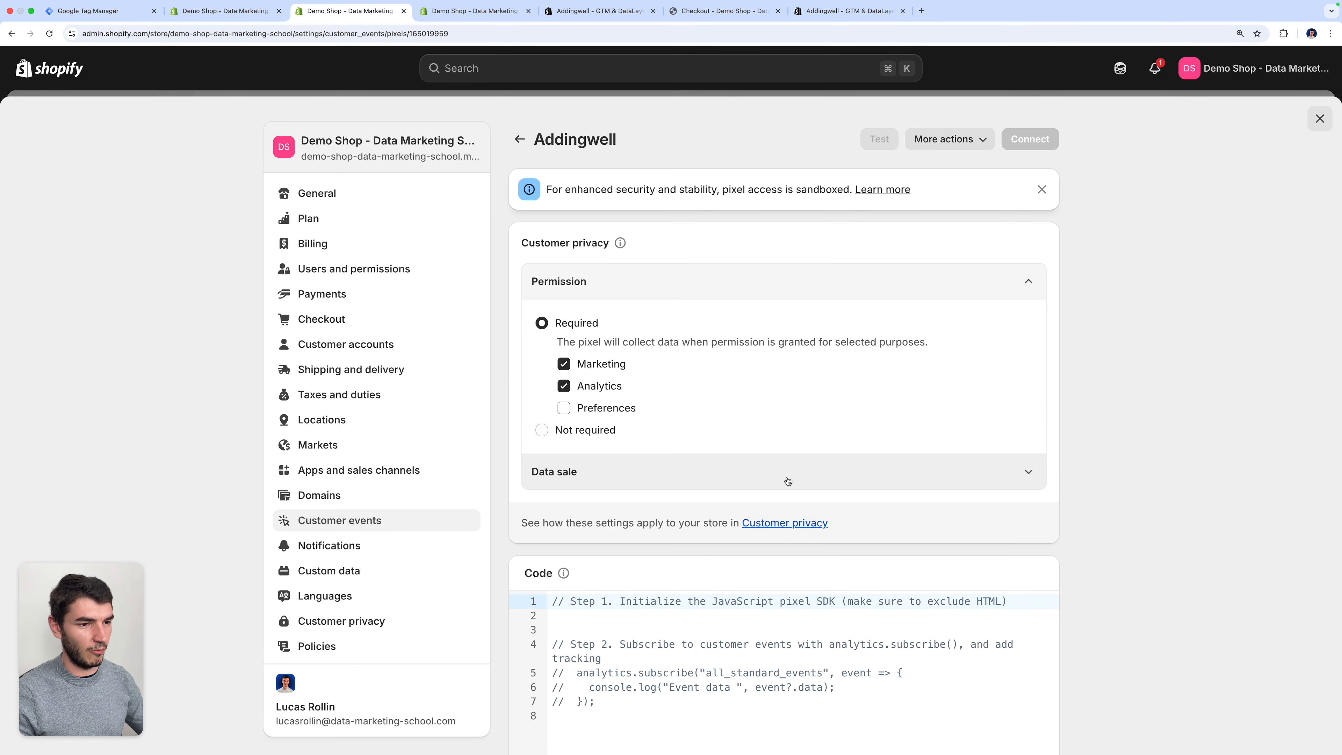
click(785, 478)
scroll(864, 456, down, 2)
click(542, 379)
click(546, 453)
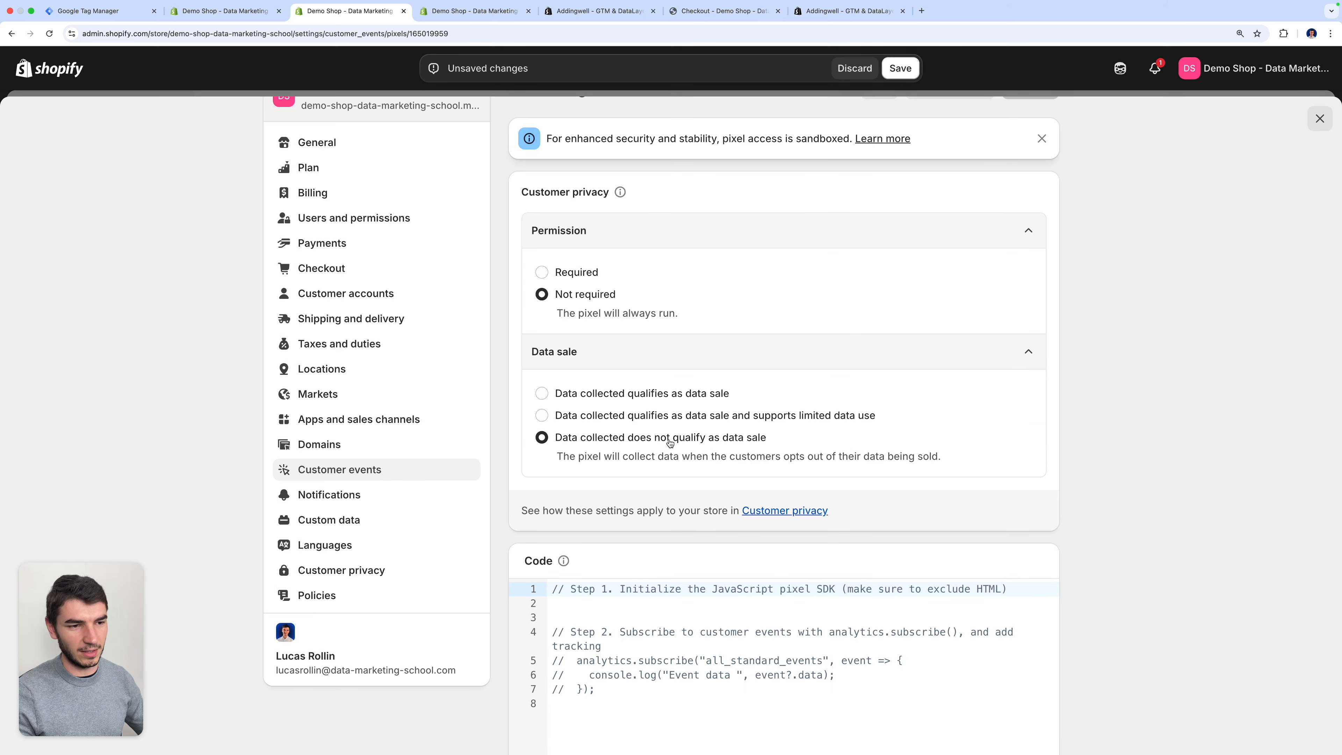
scroll(842, 444, down, 1)
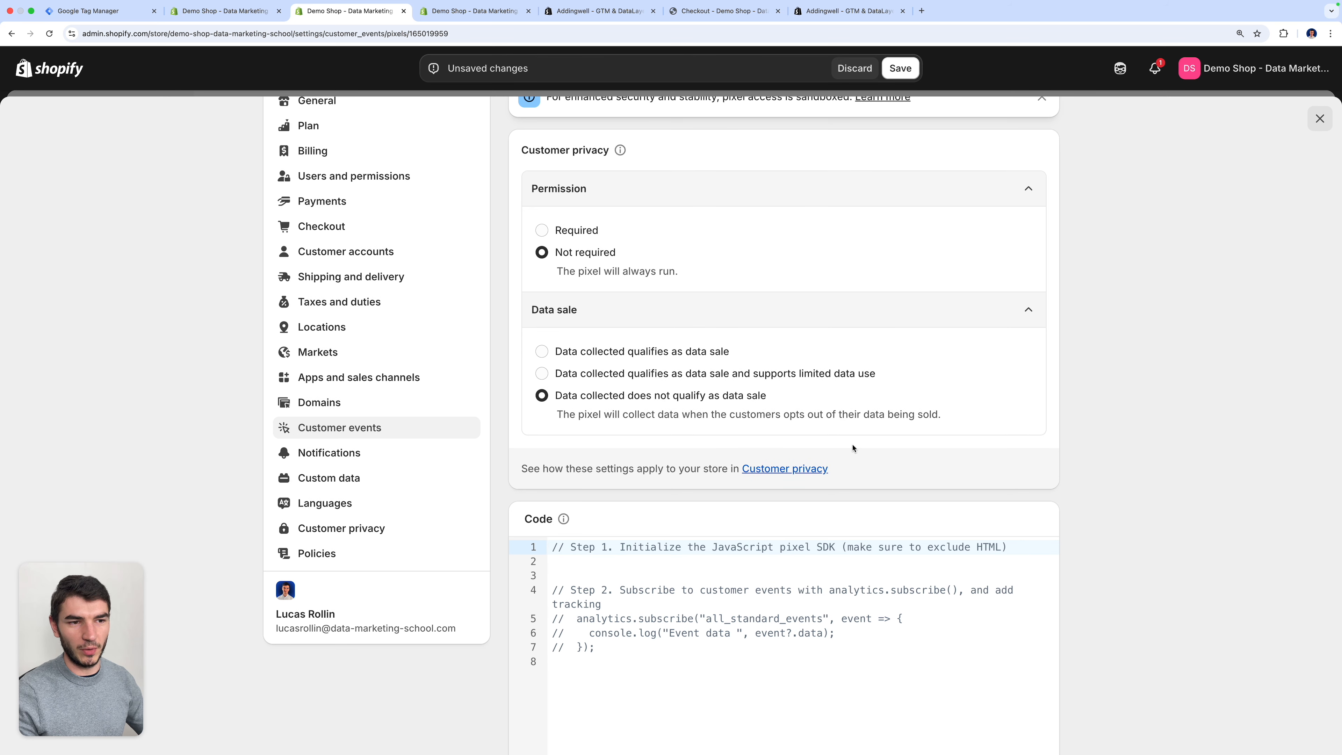
triple_click(707, 288)
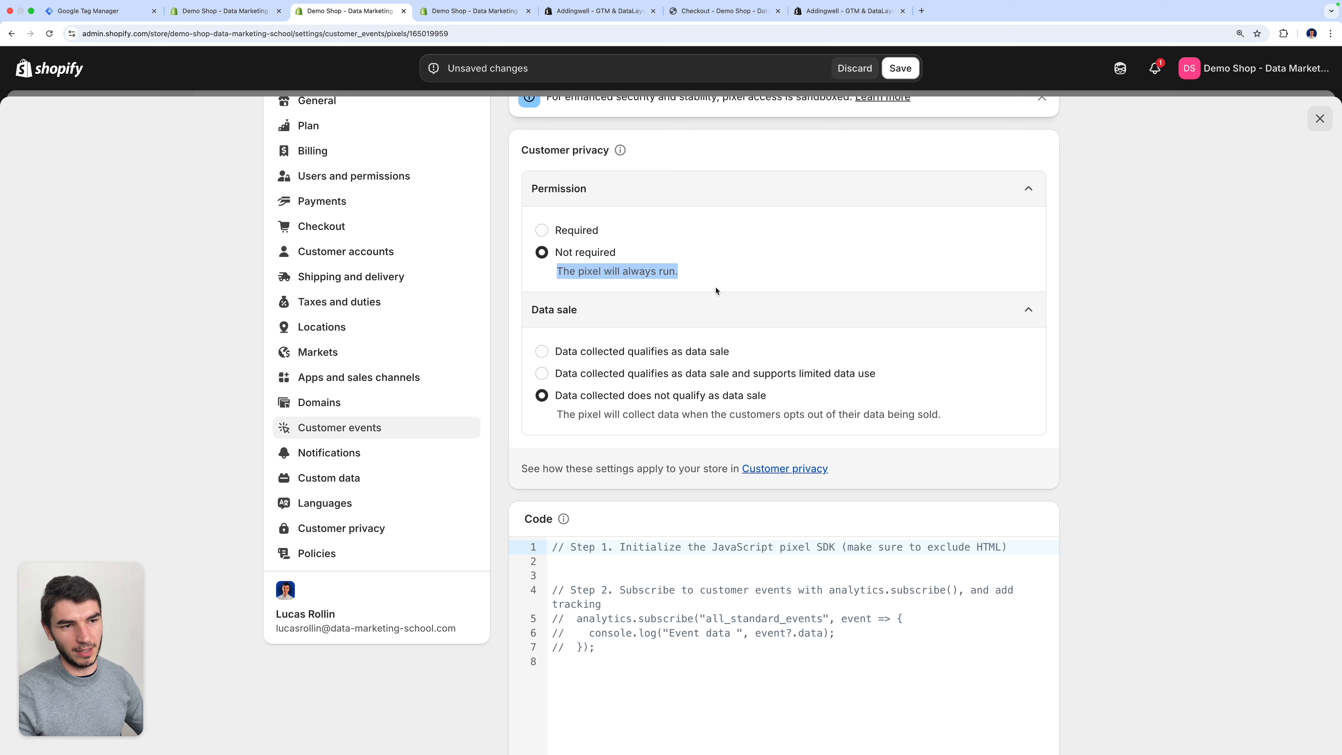
scroll(720, 291, down, 1)
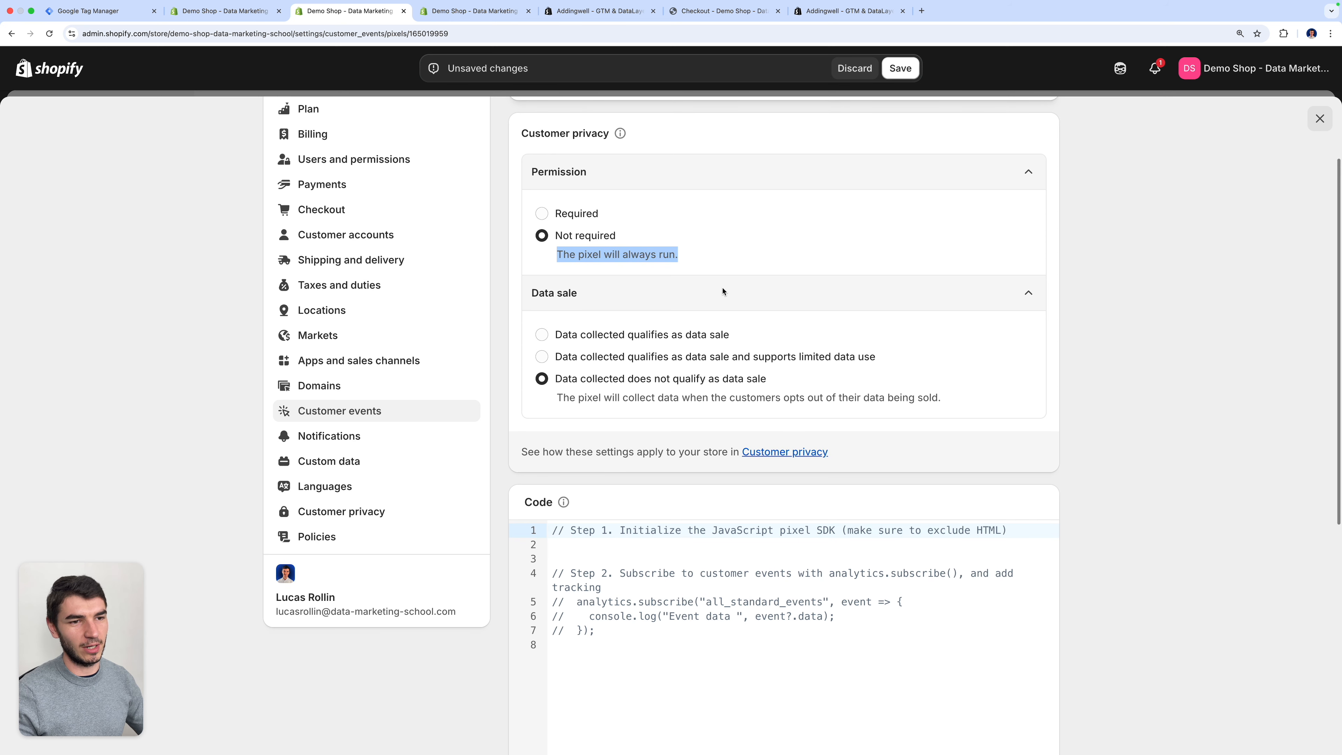
scroll(795, 372, down, 1)
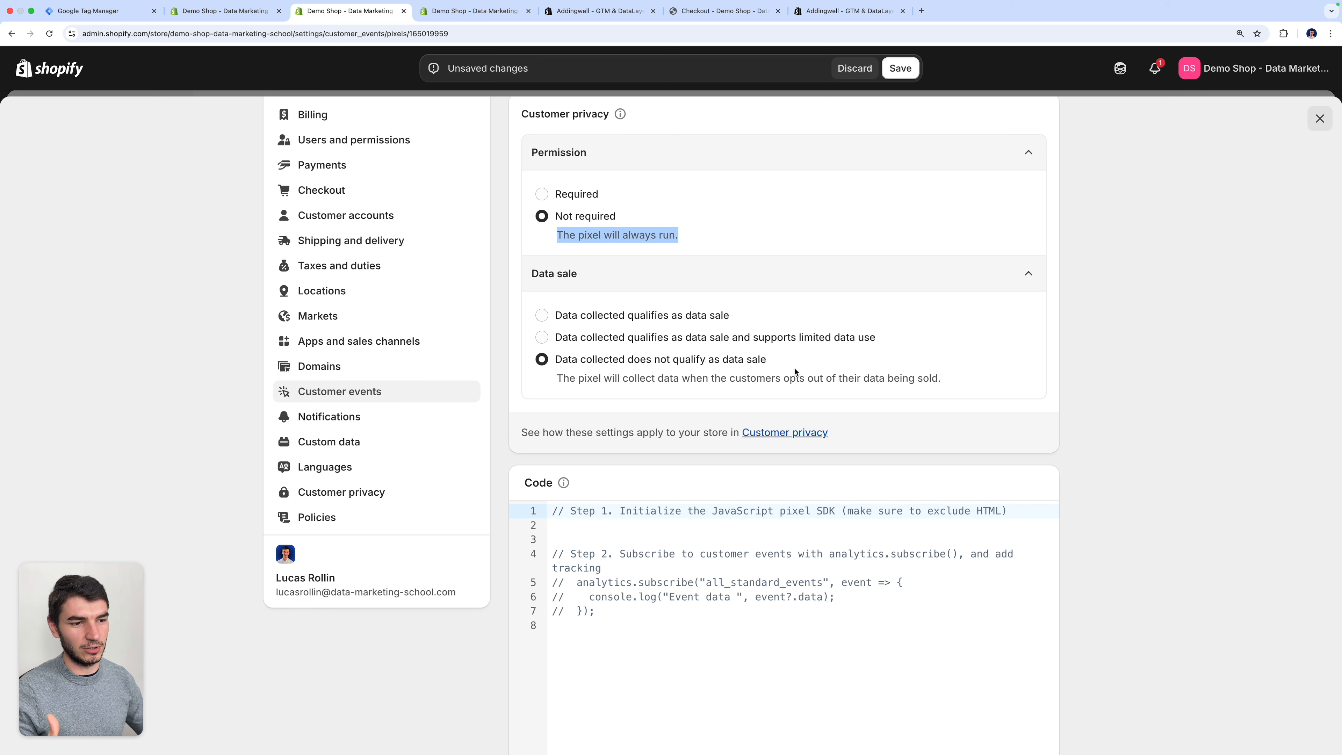
scroll(795, 371, down, 1)
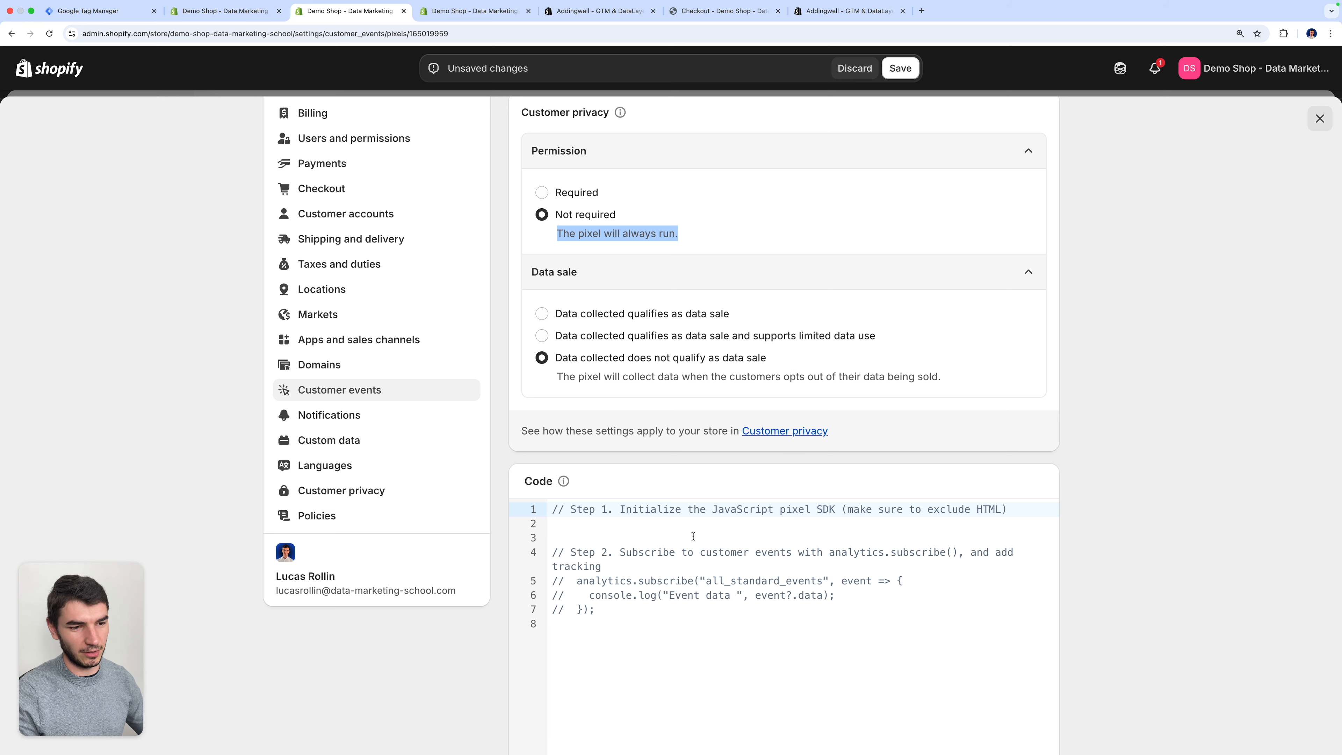
Replace the custom pixel's default code with the copied Addingwell code and save the pixel.
click(721, 535)
key(super+a)
key(super+v)
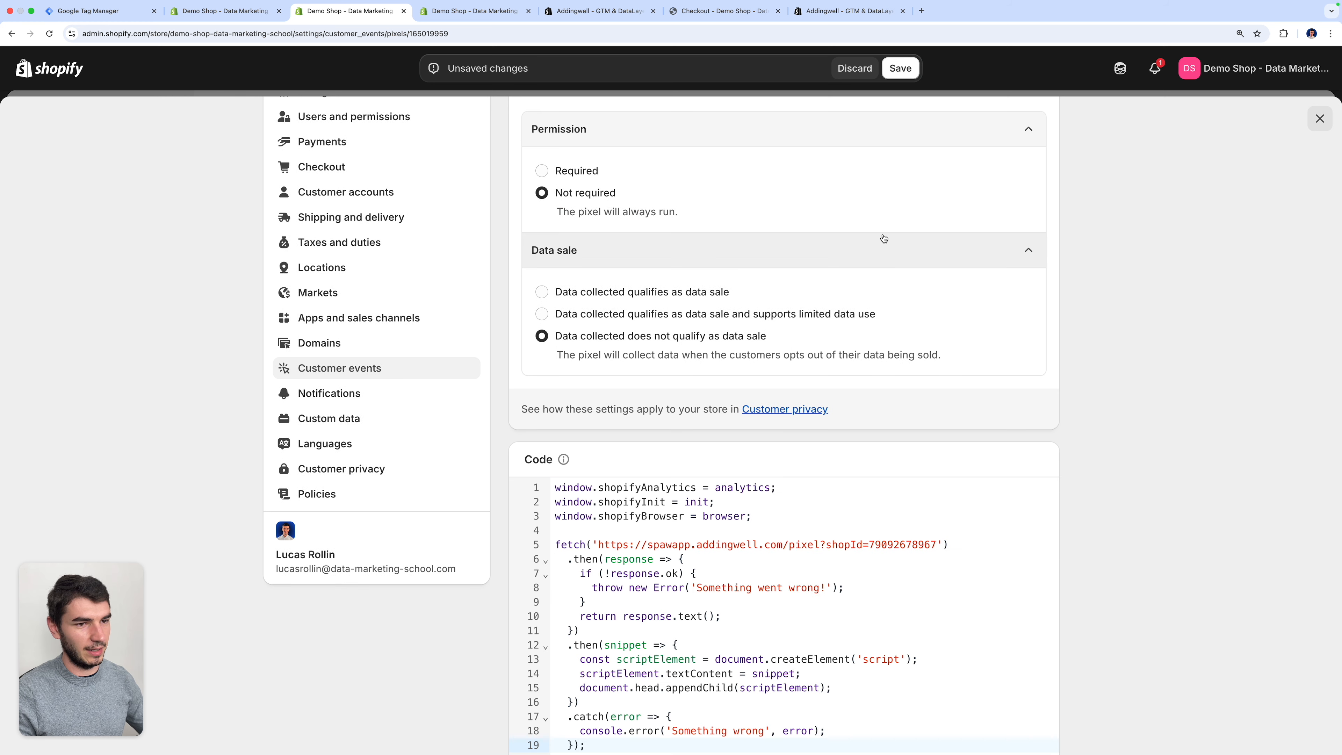
click(900, 68)
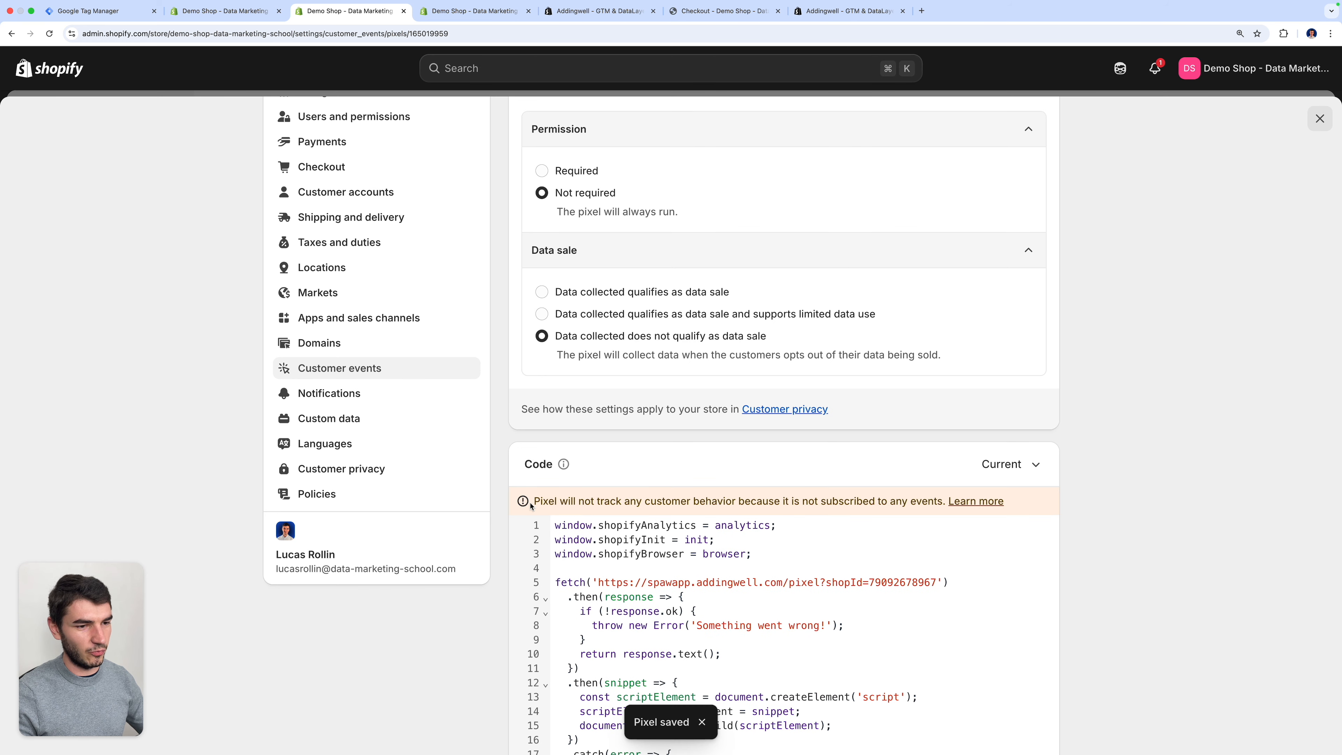
Connect the Addingwell pixel to the demo shop and confirm the connection.
scroll(703, 503, down, 2)
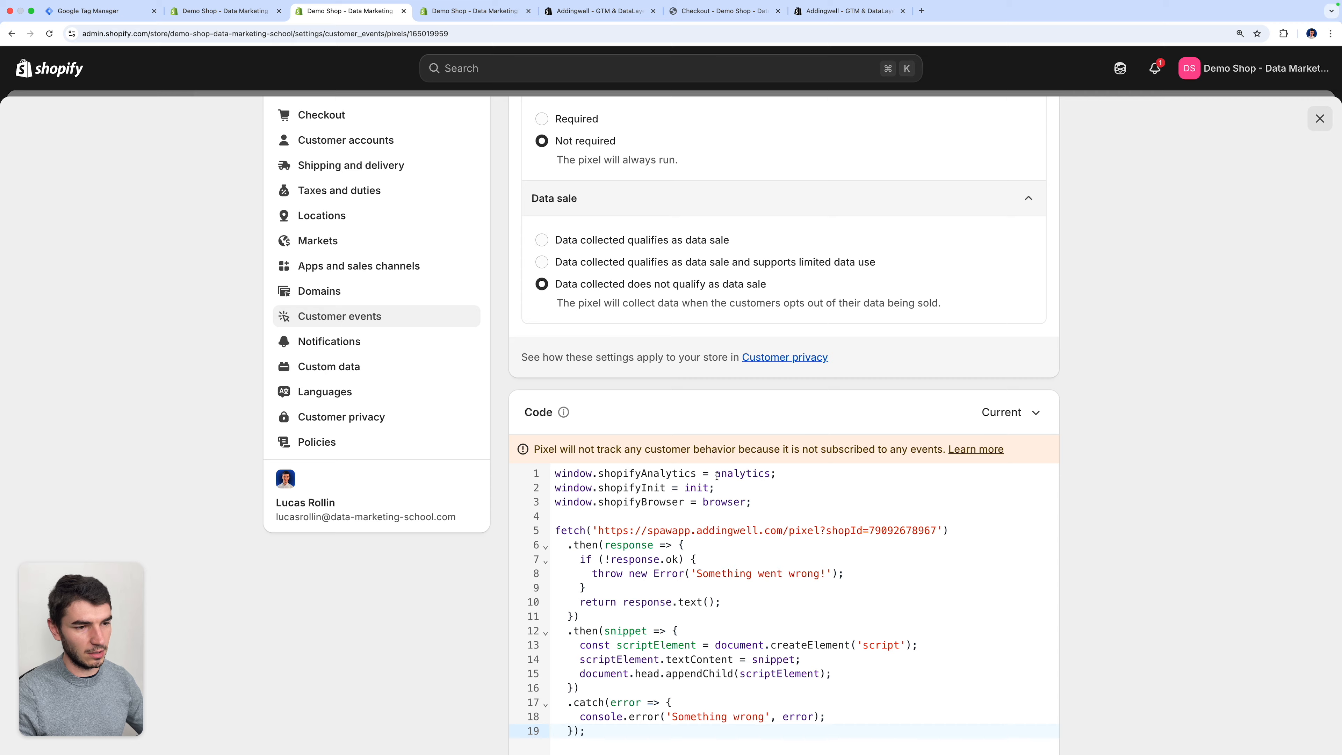
scroll(717, 474, up, 5)
click(1030, 139)
click(865, 450)
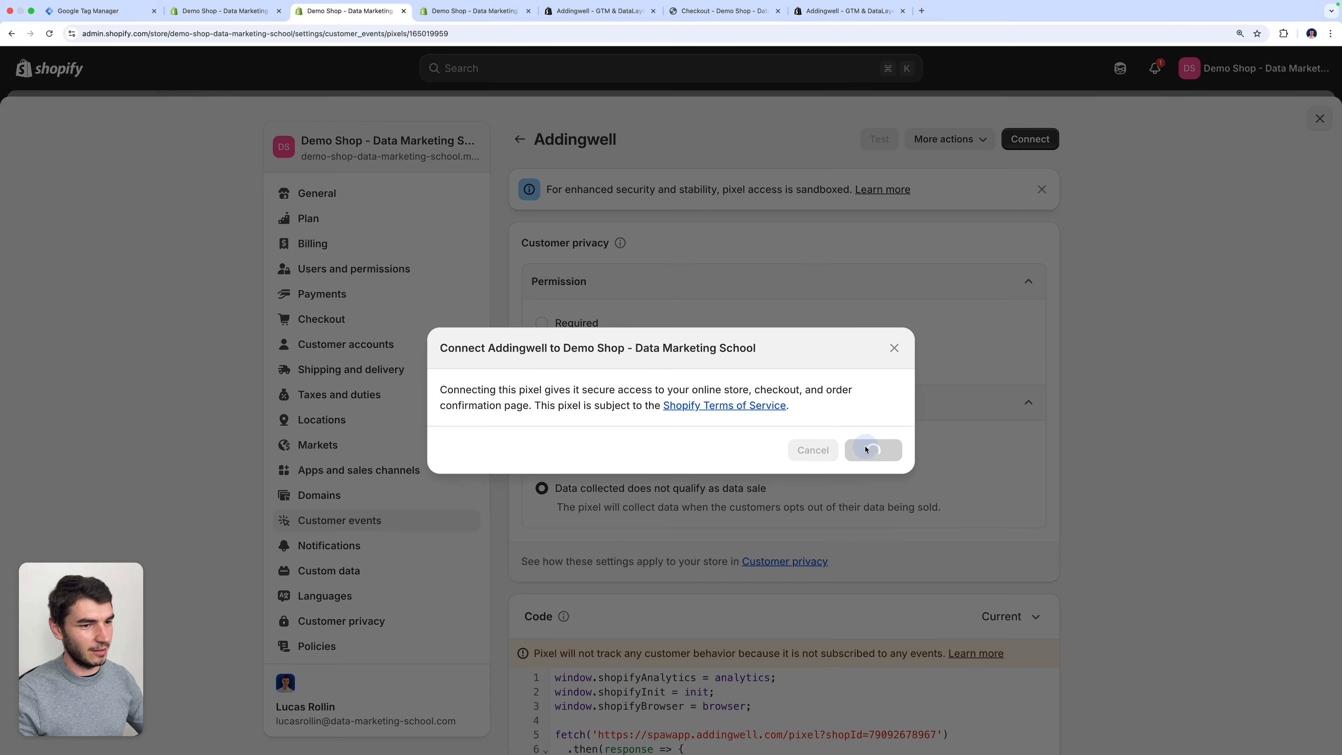
Return to the Addingwell app setup and complete the Customer Events stage and the rest of the onboarding.
click(257, 8)
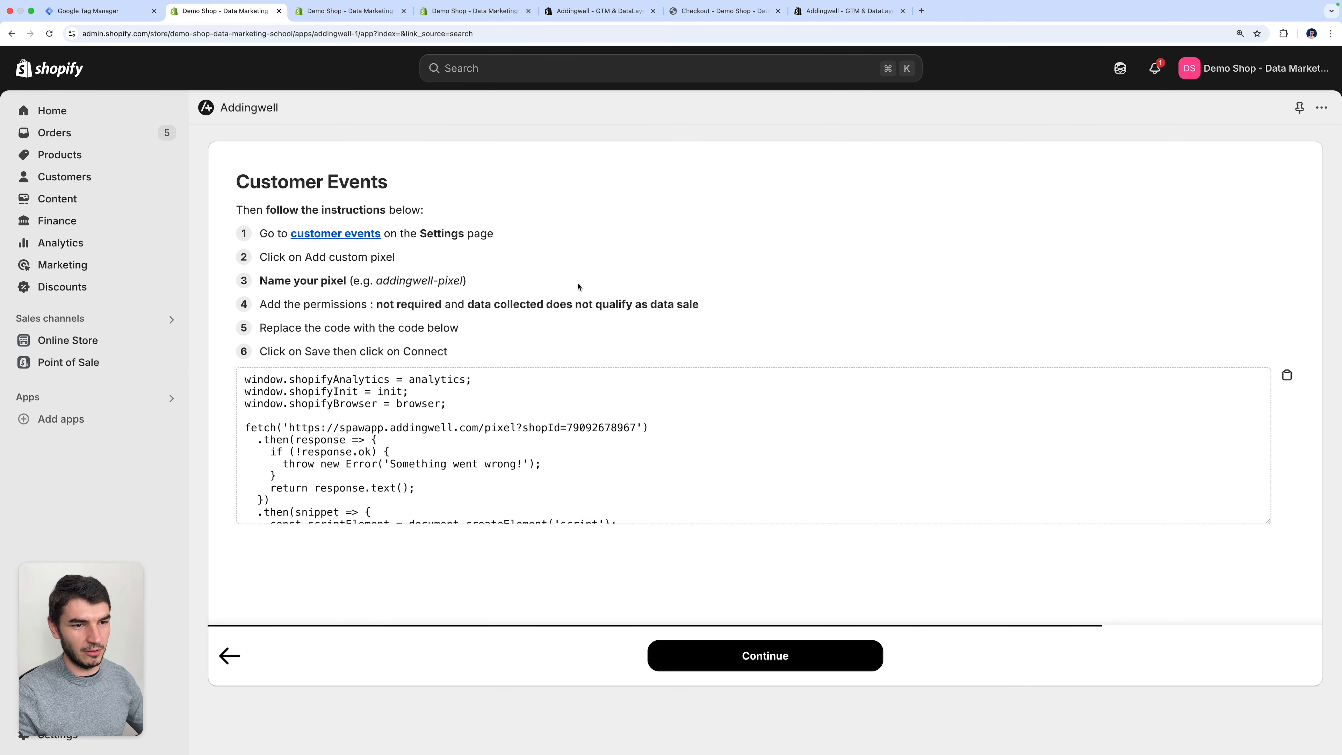
click(790, 655)
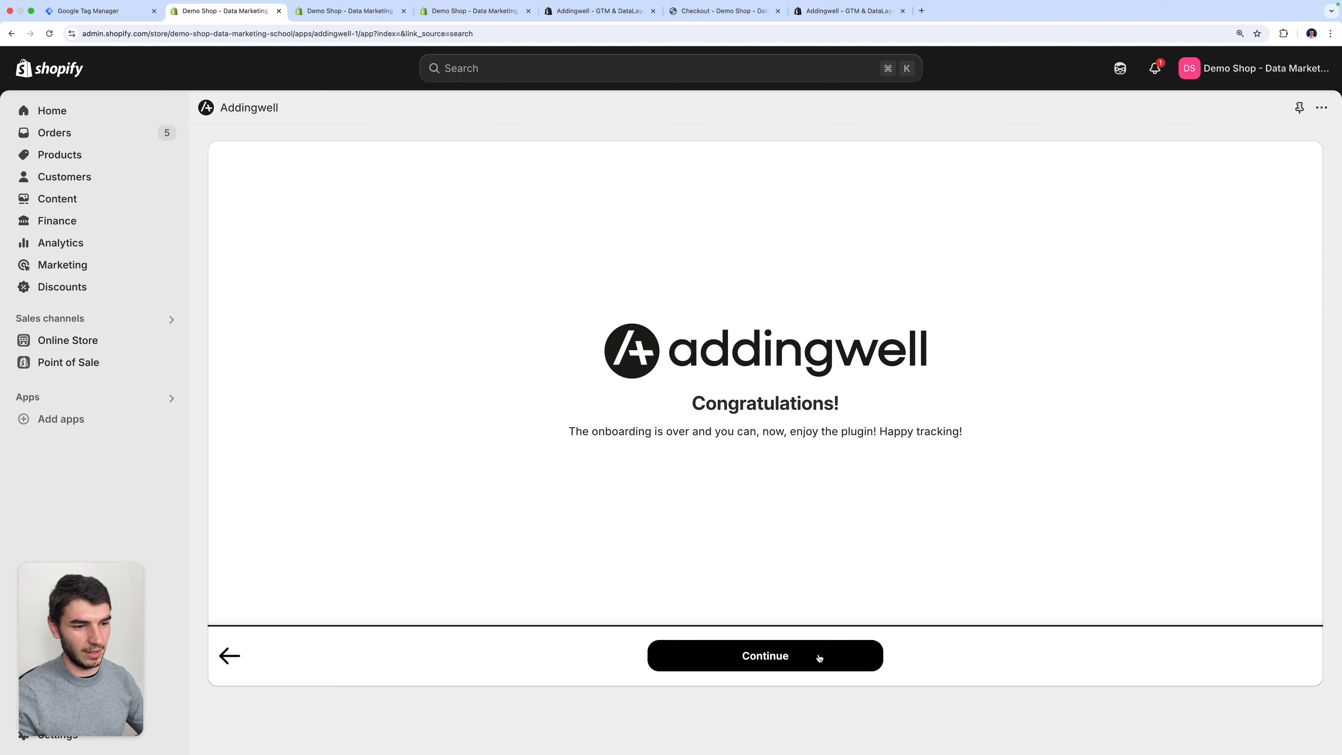
click(819, 657)
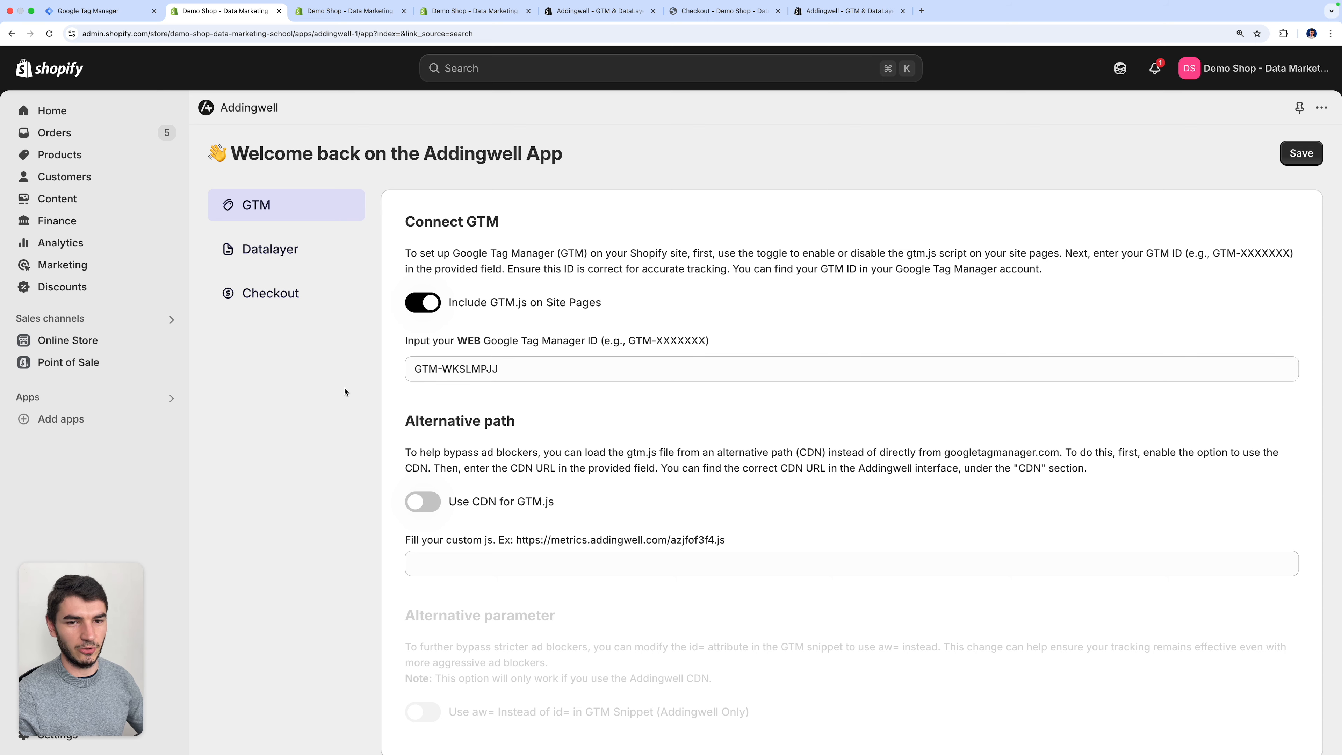
Open the storefront's Anchor Bracelet Mens page and examine the page_view, view_item and page_type dataLayer pushes in the browser console.
click(170, 340)
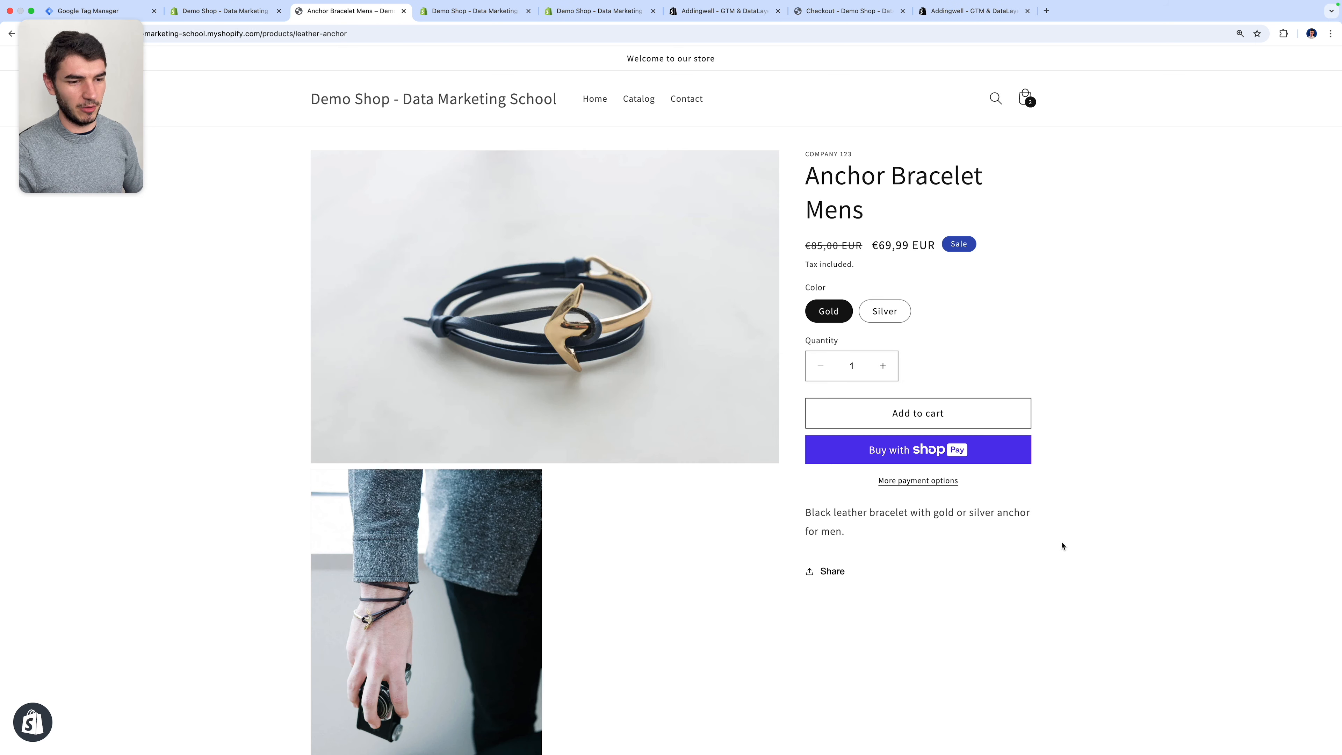
key(alt+super+j)
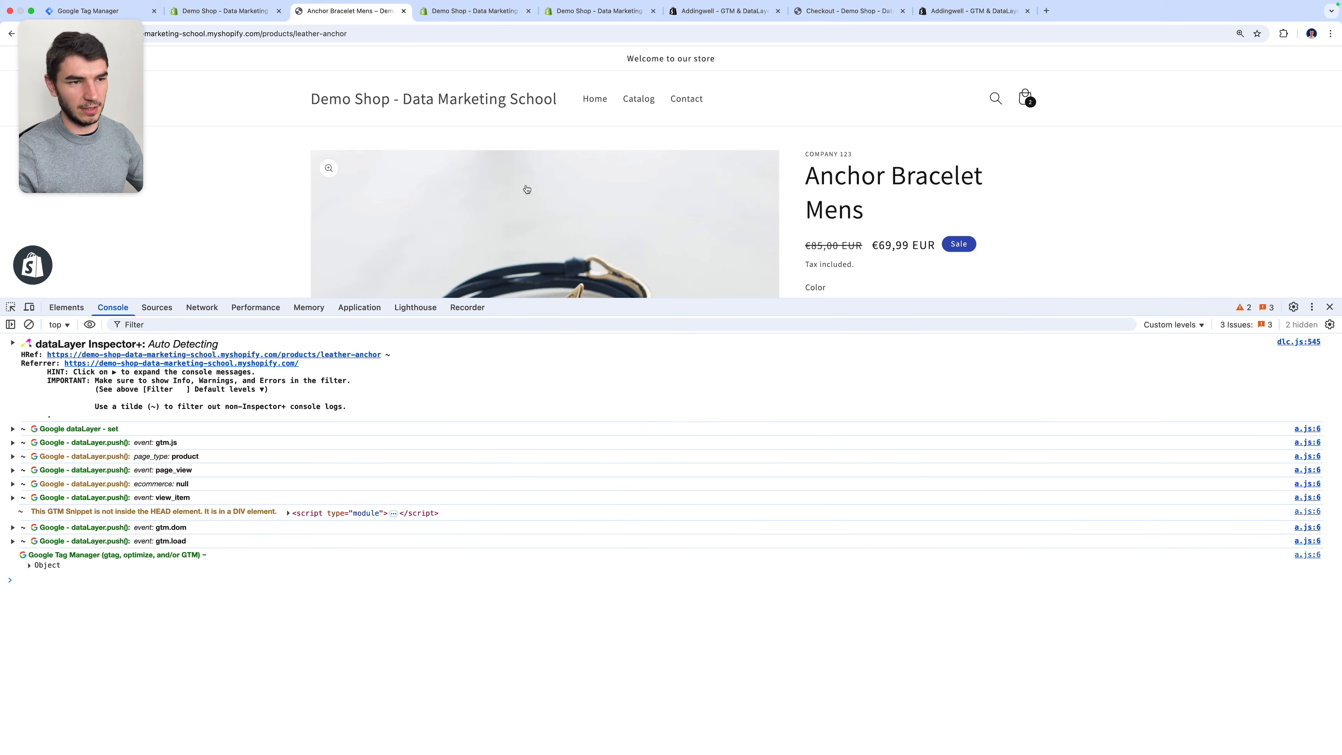
scroll(529, 191, down, 2)
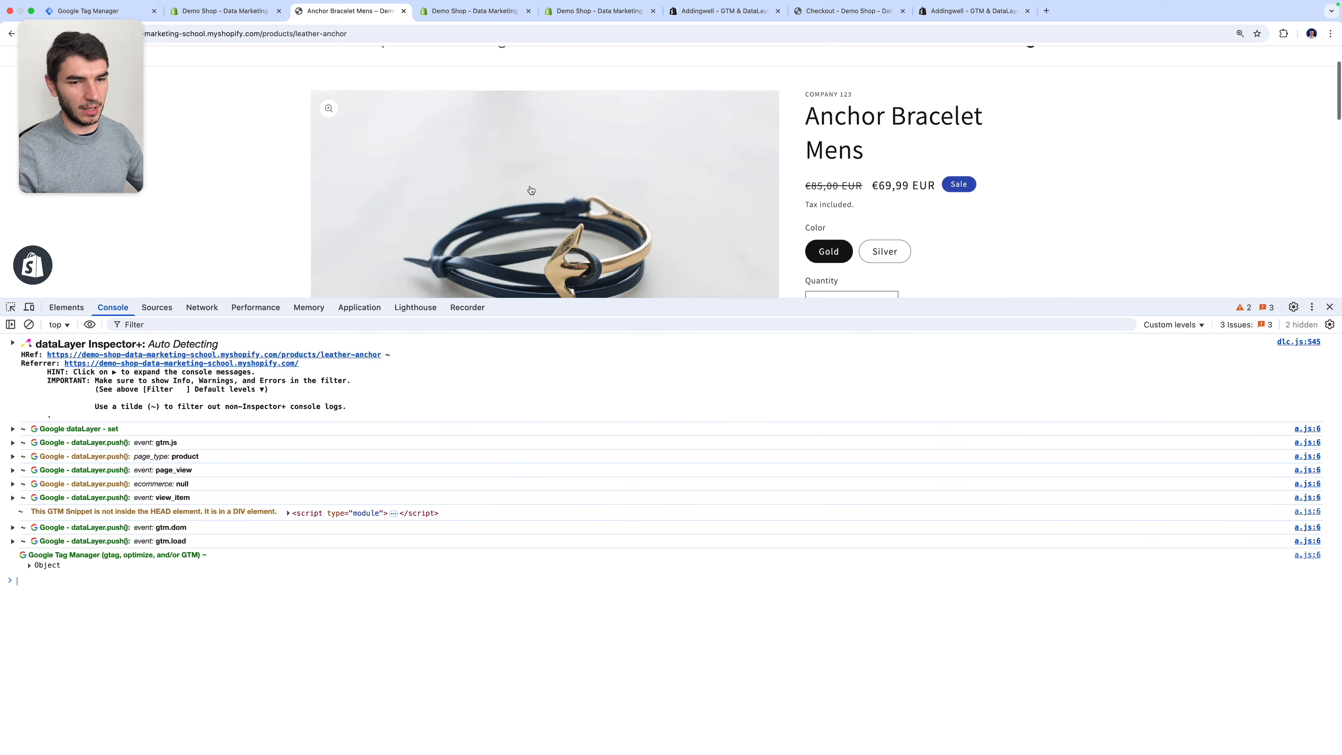
click(183, 476)
click(164, 562)
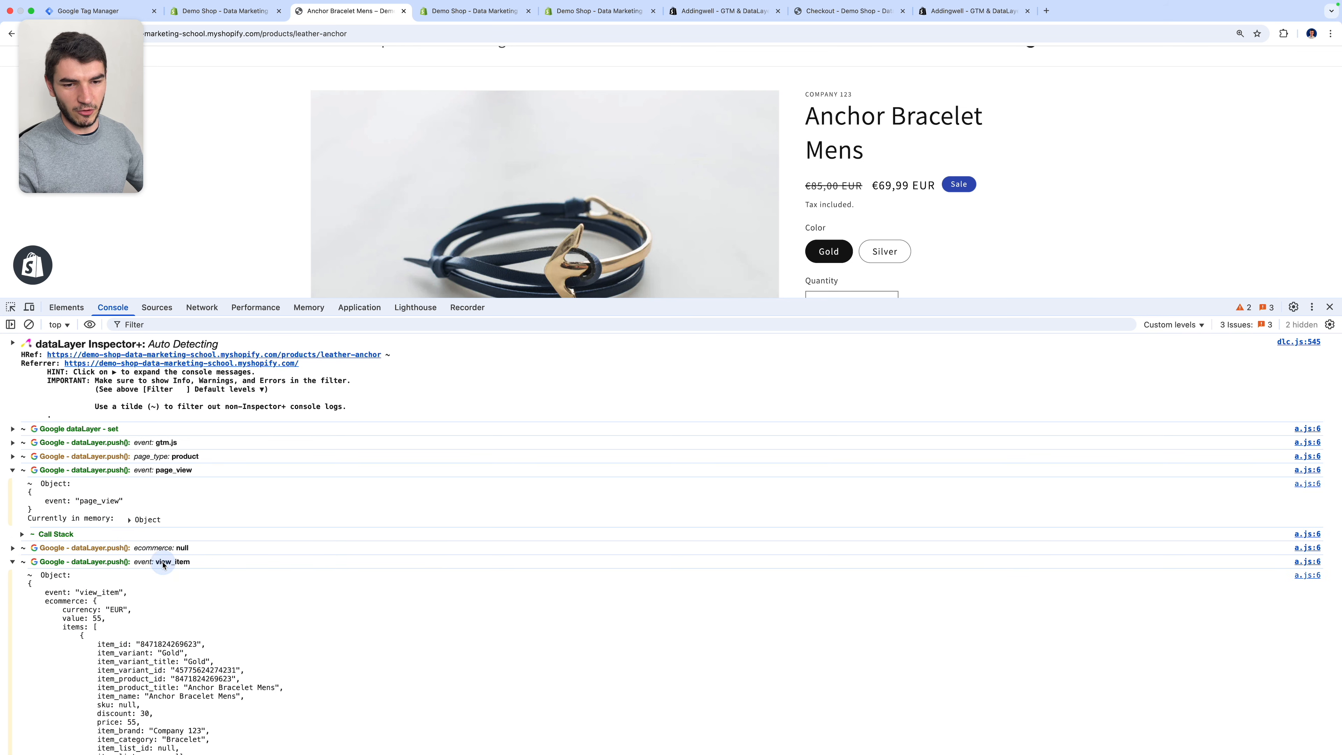
scroll(185, 436, down, 1)
click(193, 430)
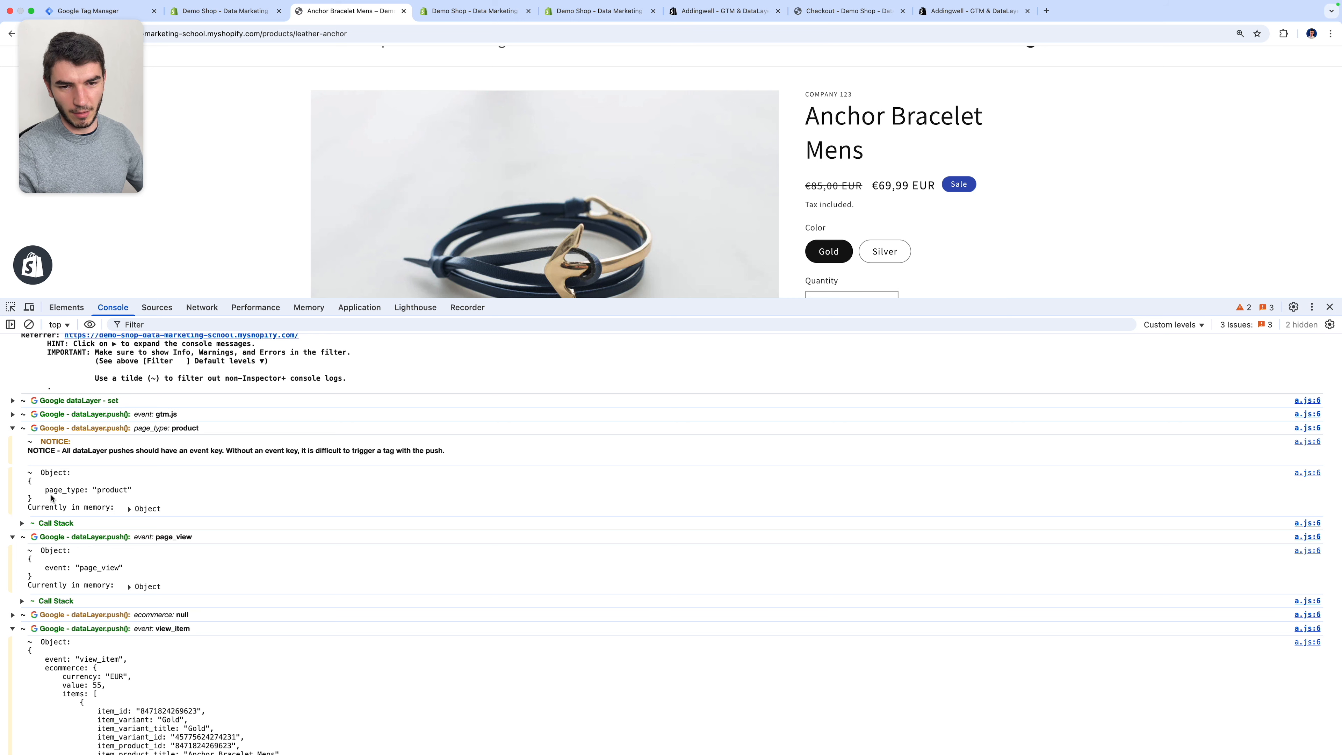
Shrink the console, add the gold Anchor Bracelet Mens to the cart, and examine the add_to_cart dataLayer push.
drag(1086, 299, 1086, 558)
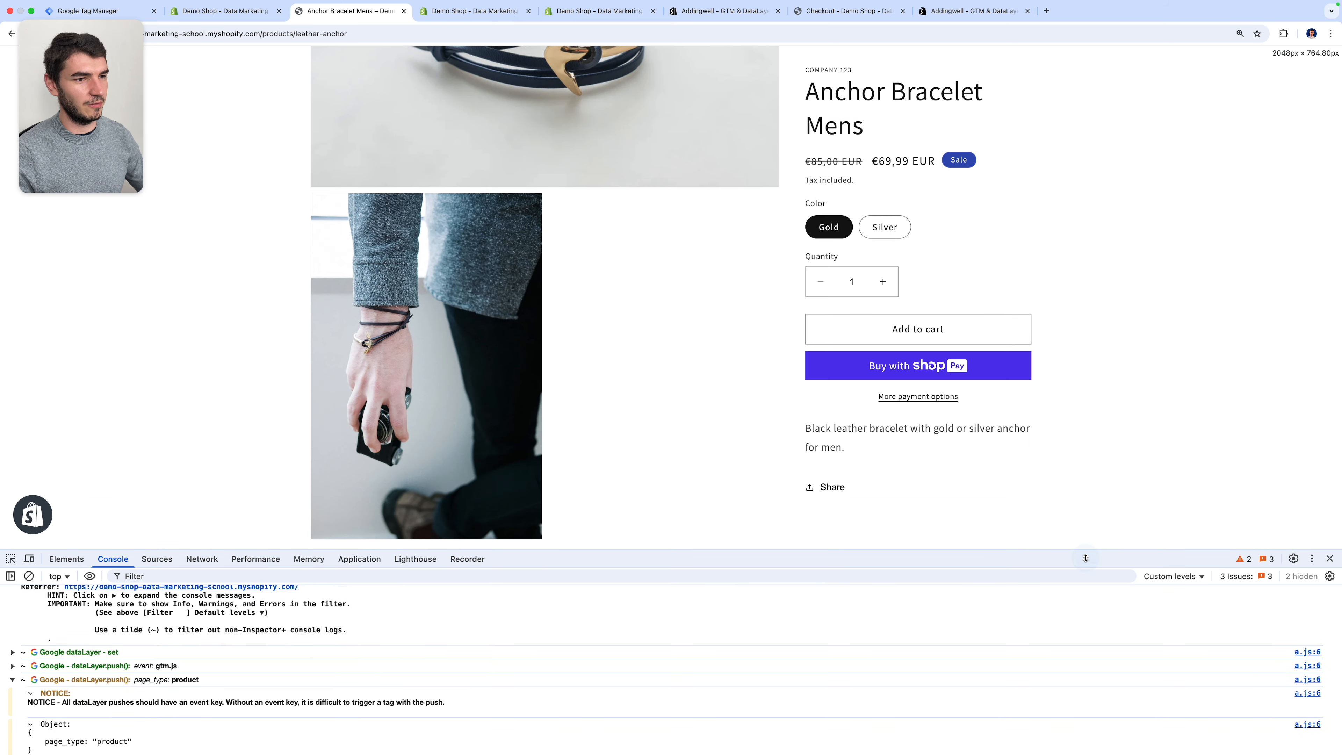
click(932, 330)
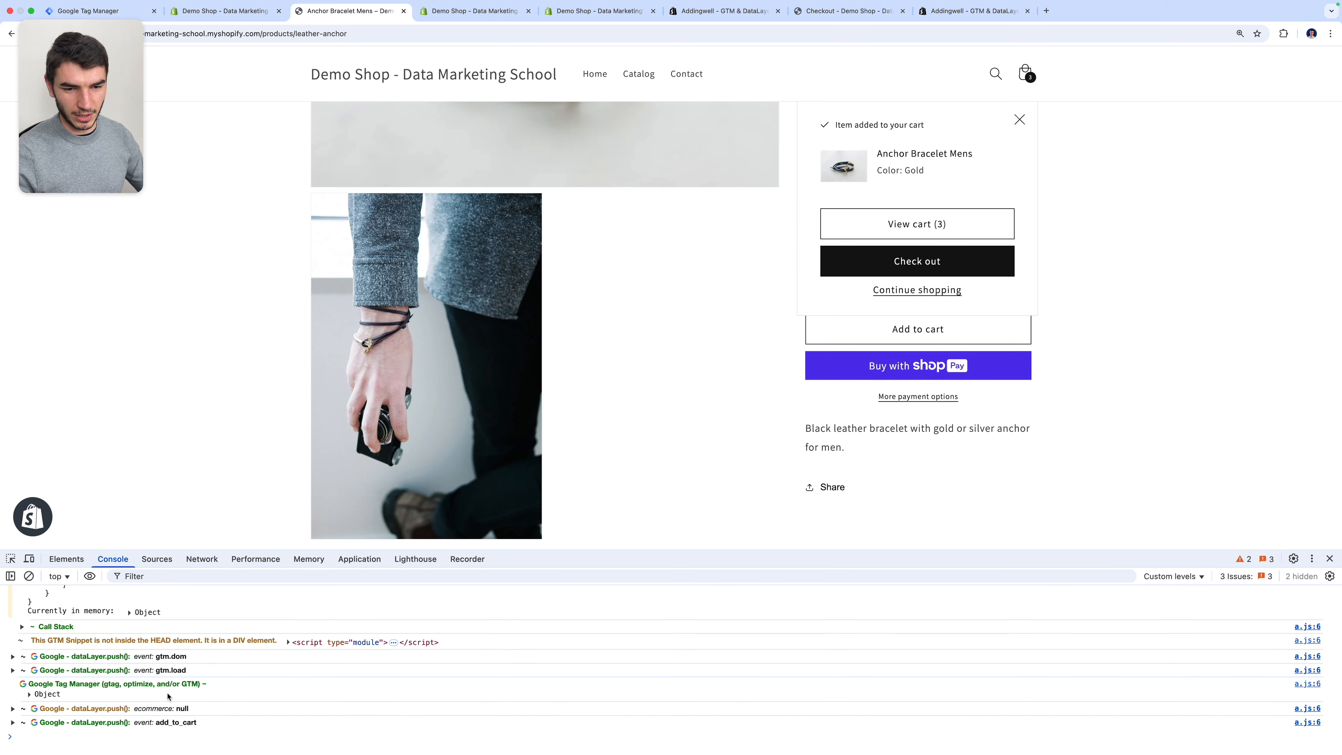
click(149, 722)
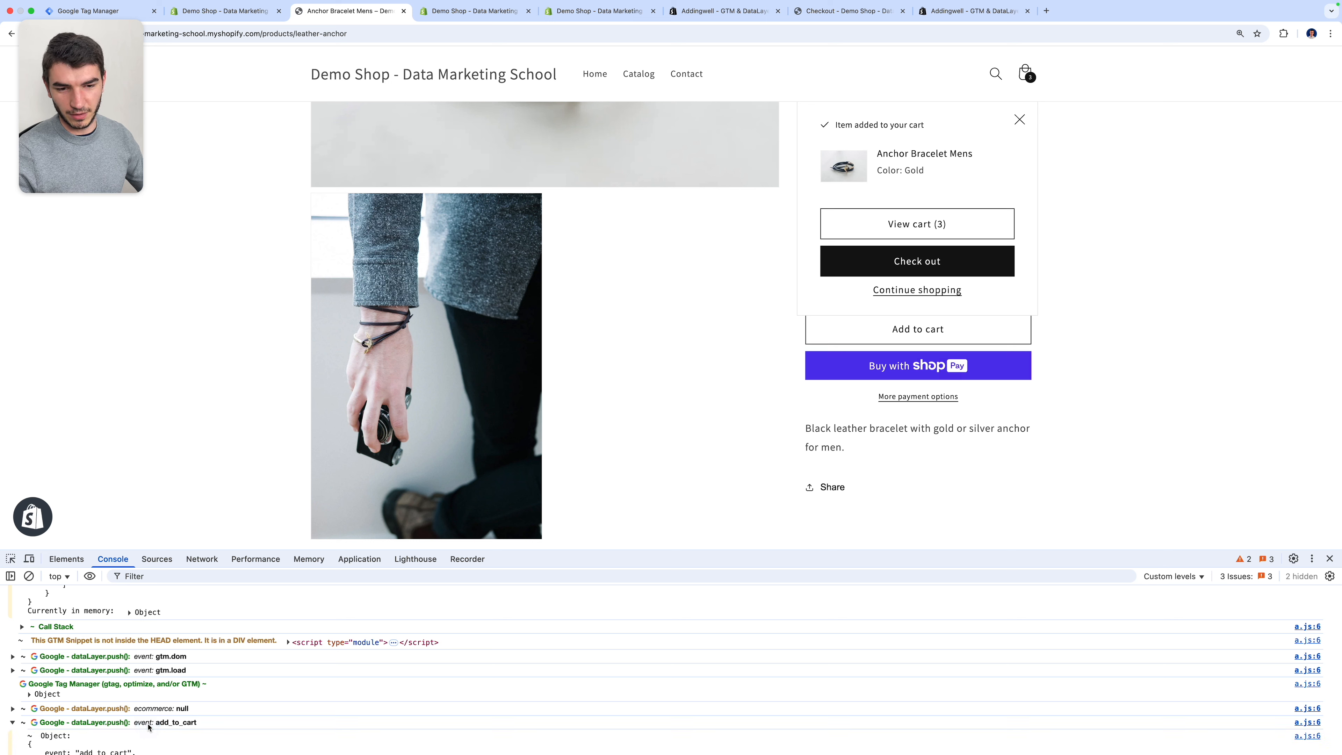
scroll(190, 713, down, 6)
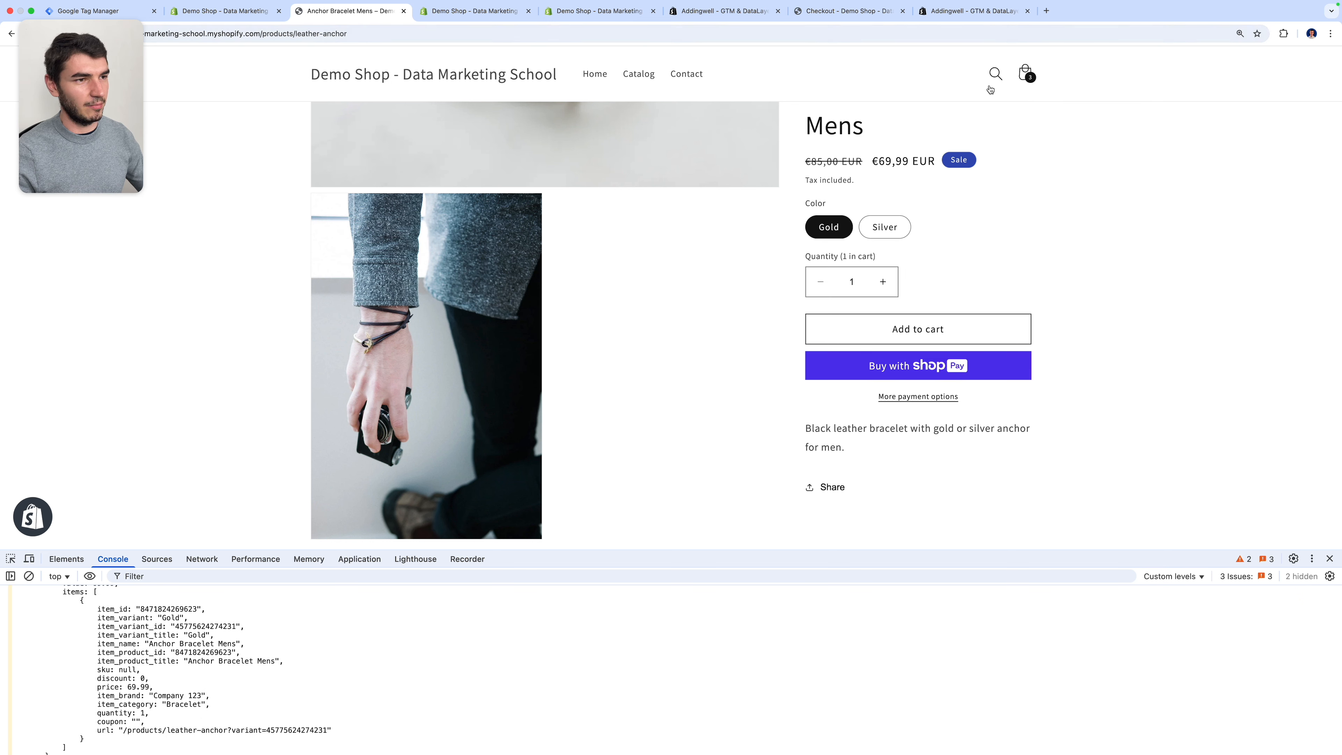
Search the storefront for "men" and examine the contents of the search event in the dataLayer.
click(994, 74)
text(men)
key(Return)
click(164, 656)
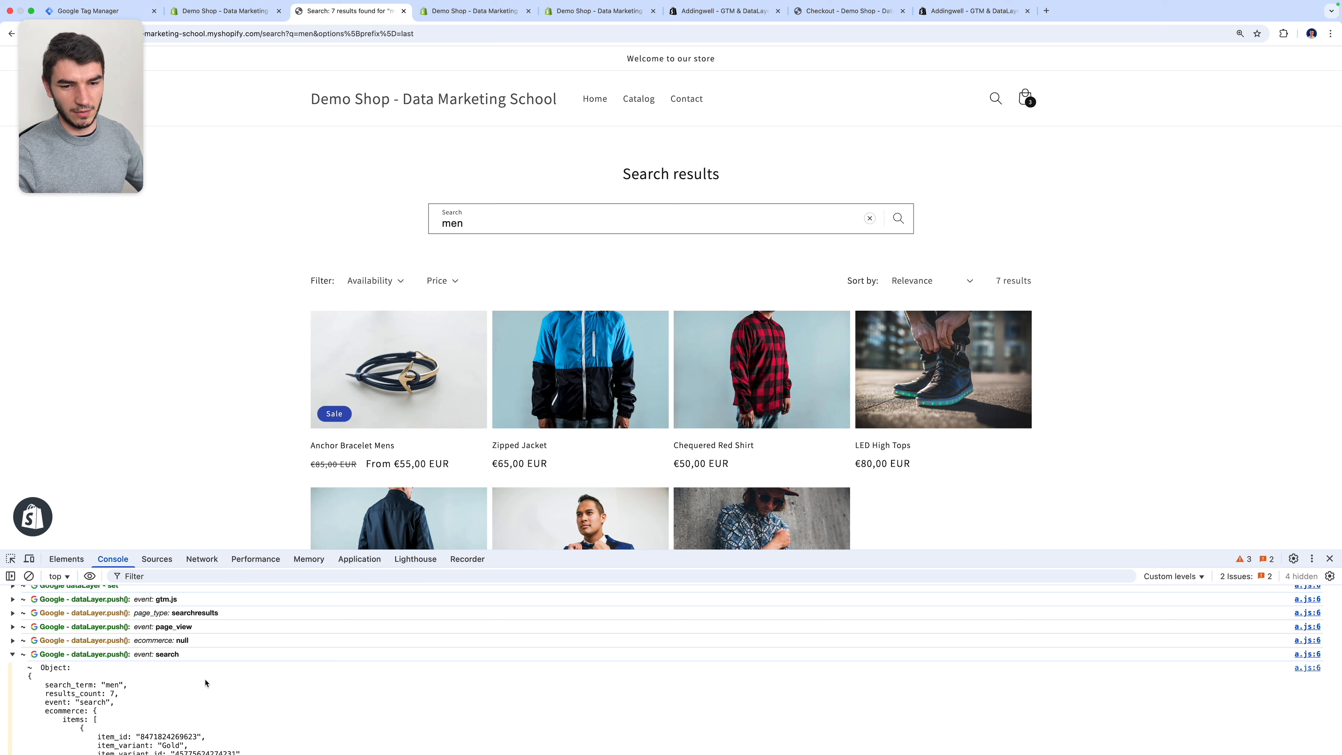
scroll(205, 683, down, 1)
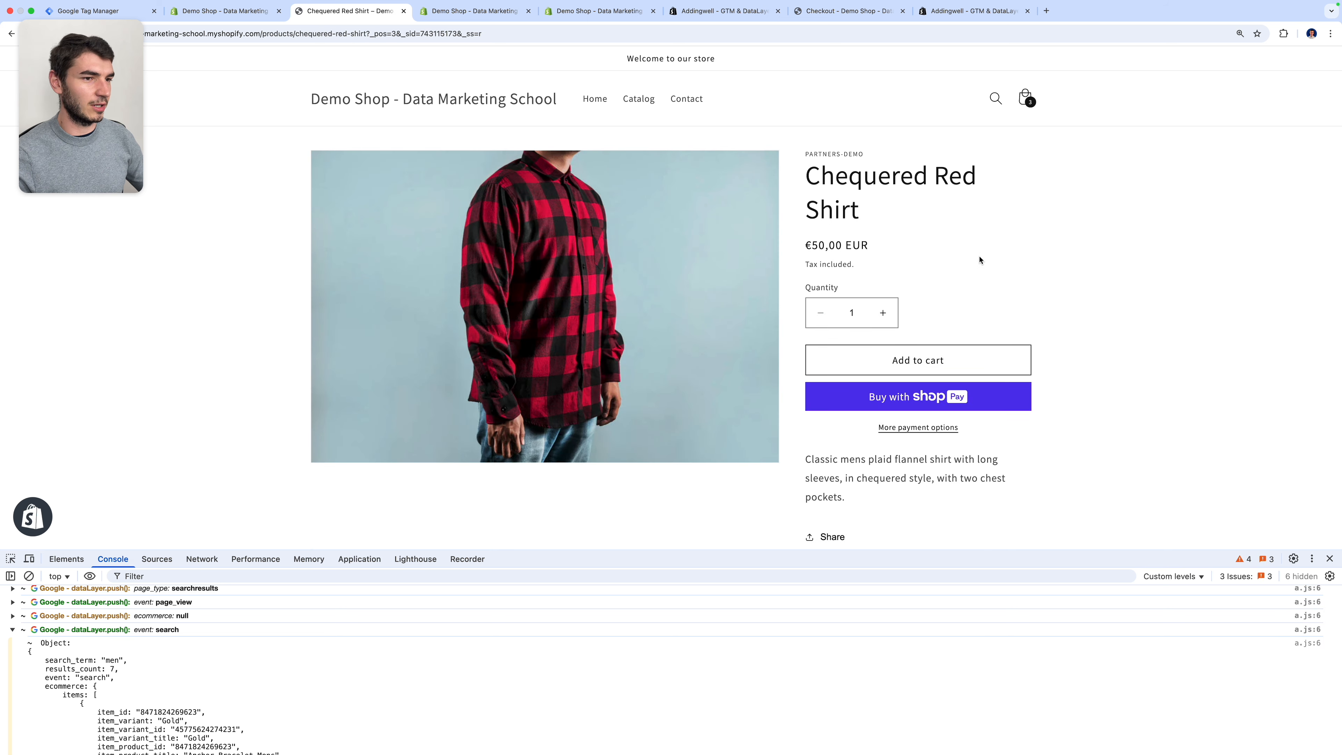
Open the shopping cart and examine the contents of the view_cart dataLayer push.
click(1026, 100)
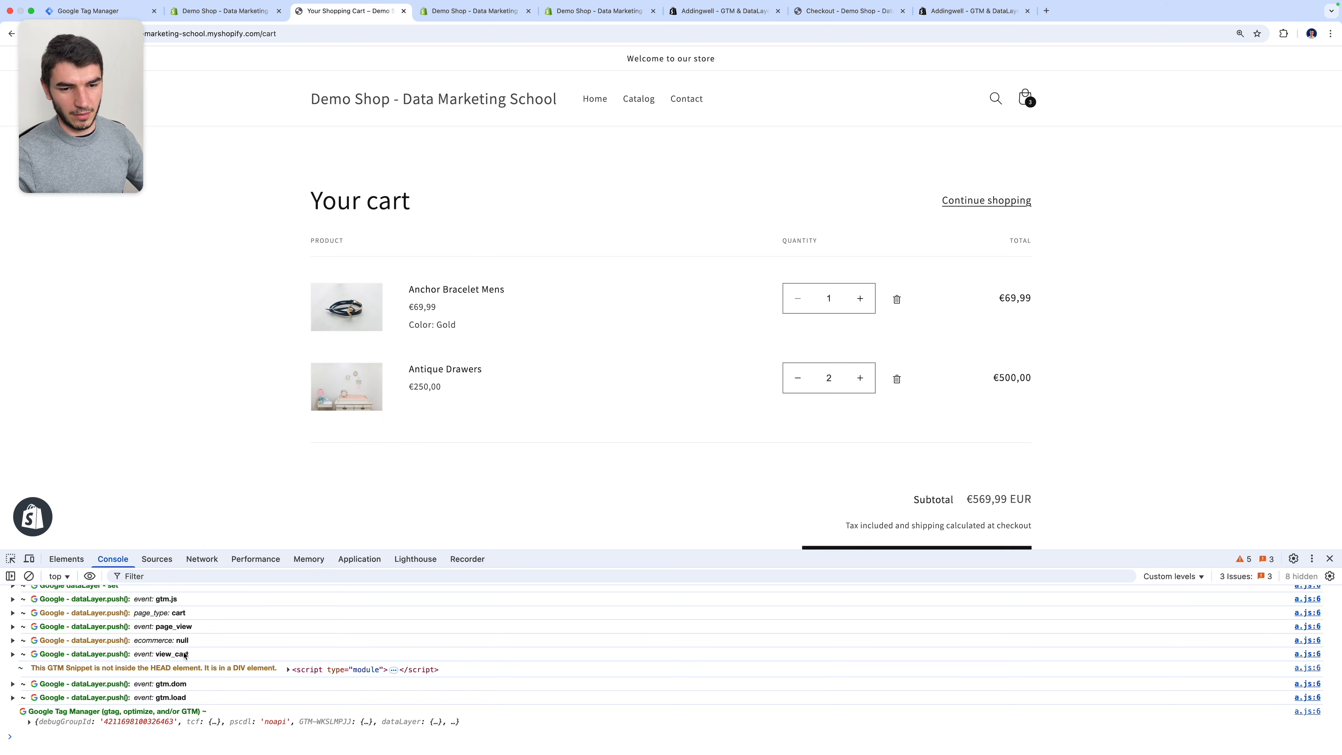
click(184, 656)
scroll(159, 664, down, 1)
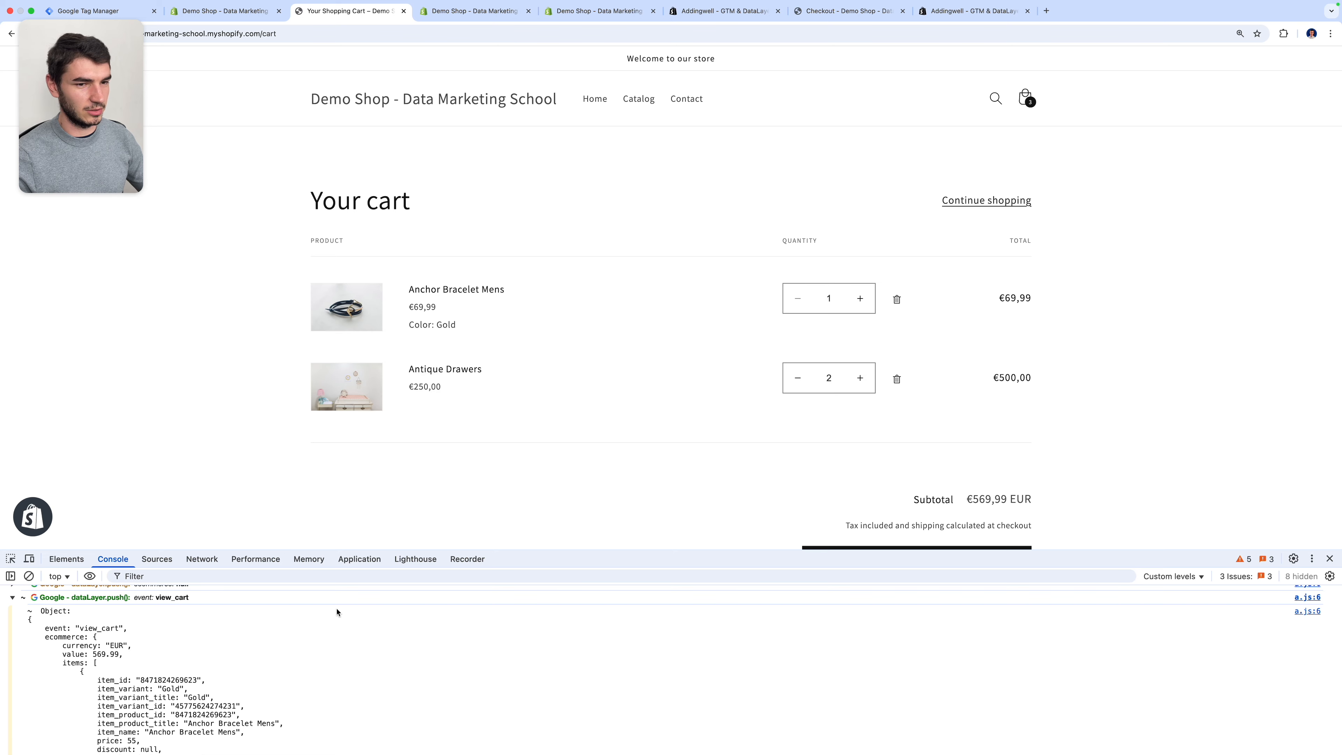
Remove the Antique Drawers from the cart and proceed to checkout.
click(897, 379)
scroll(198, 687, down, 5)
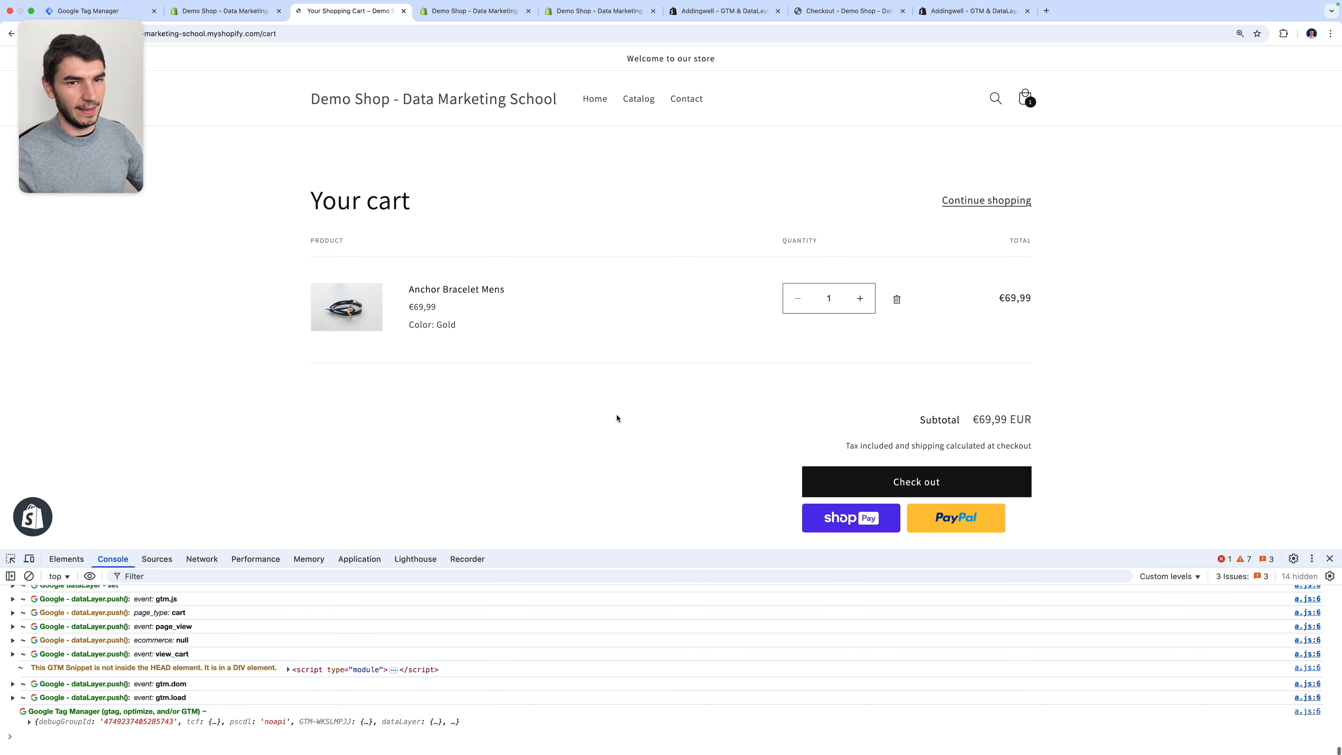
click(910, 489)
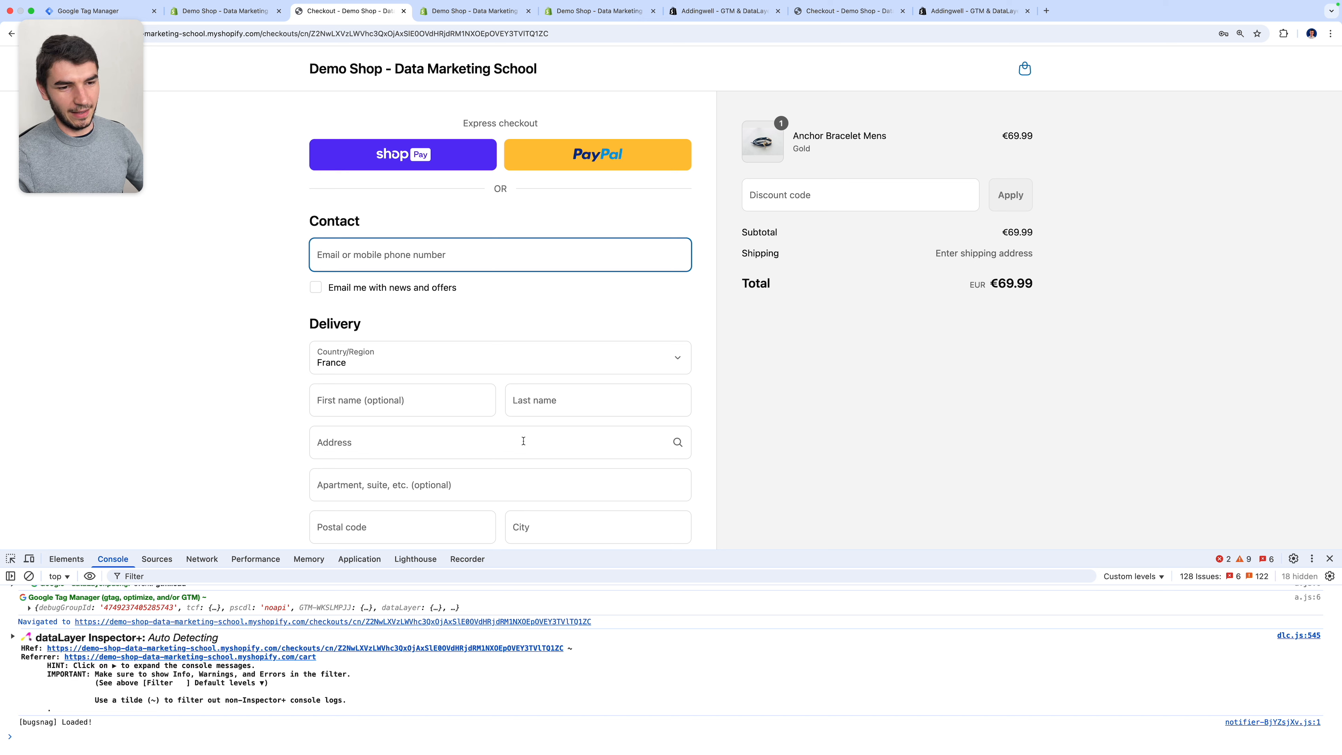
Enlarge the console and switch its JavaScript context to the custom web-pixel-sandbox iframe.
drag(701, 560, 711, 467)
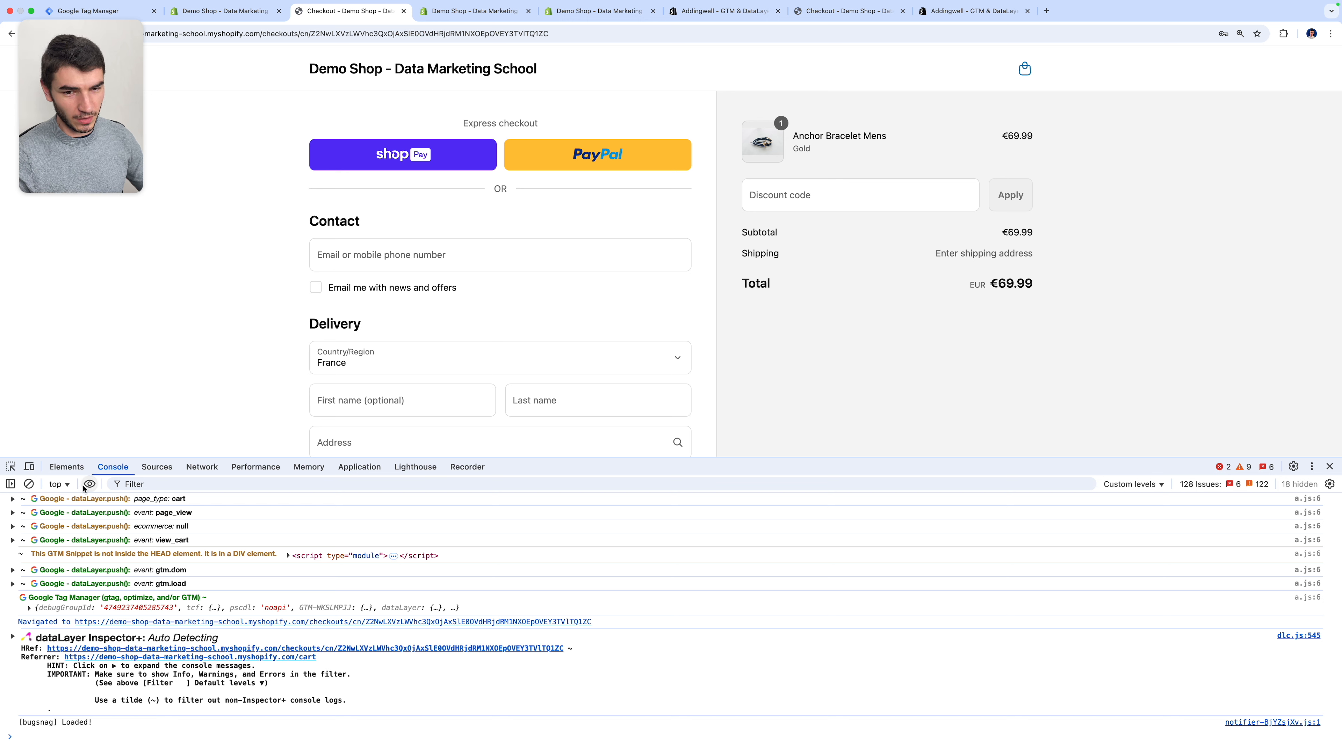
click(67, 485)
scroll(156, 623, down, 10)
scroll(156, 623, down, 5)
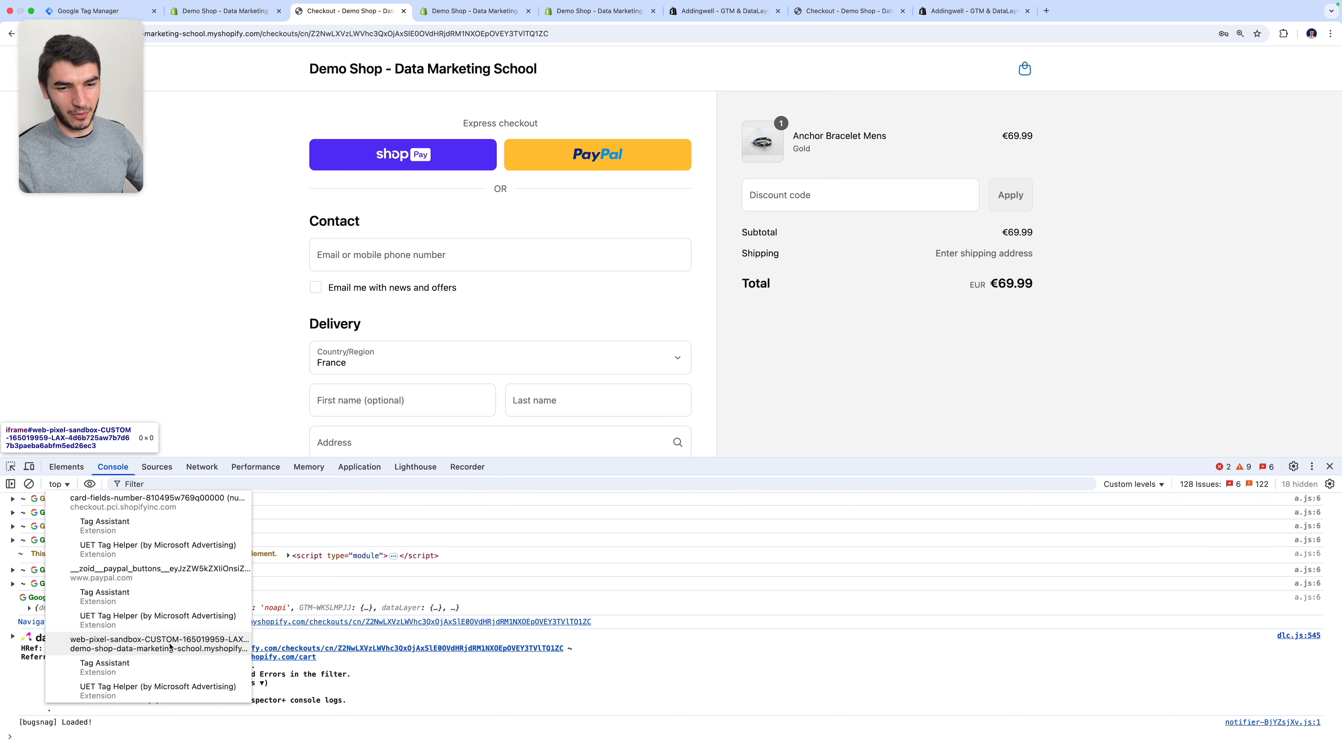
click(150, 649)
Evaluate dataLayer in the console to list the events pushed inside the checkout pixel sandbox.
click(108, 740)
text(d)
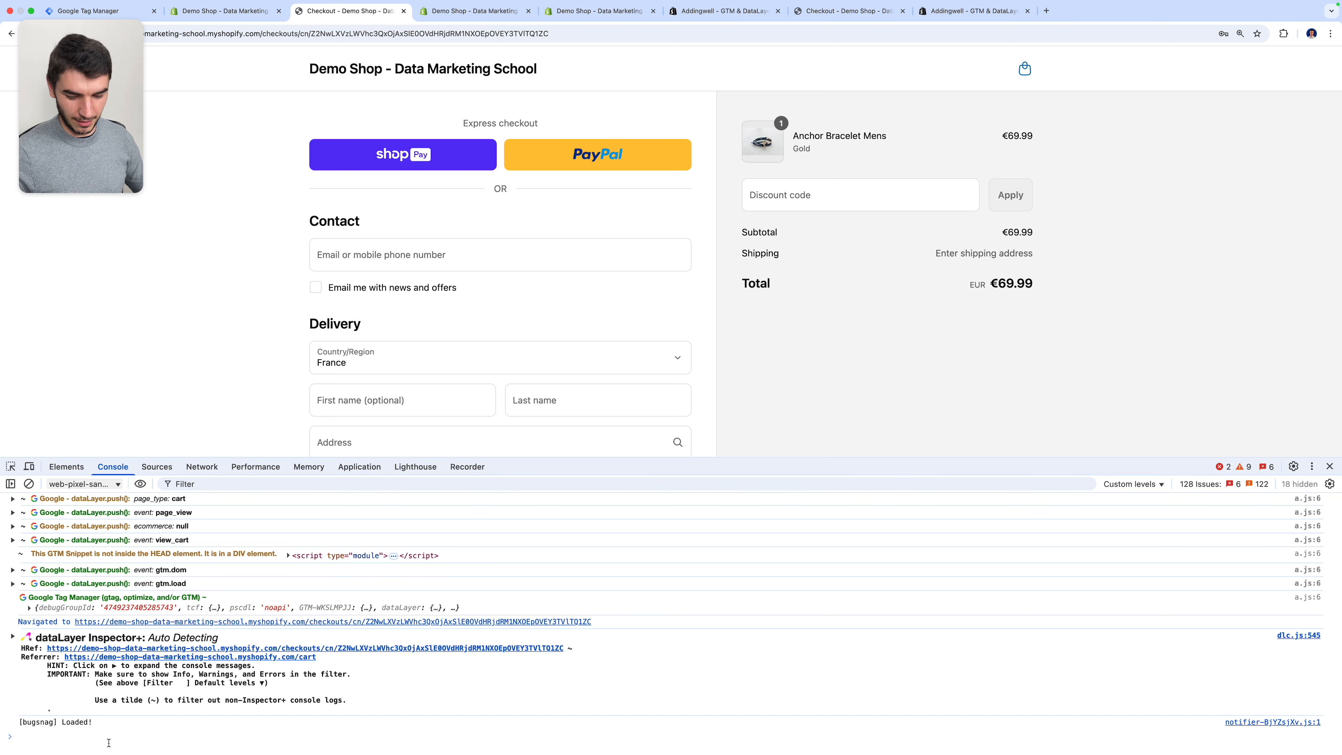
text(ataLayer)
key(Return)
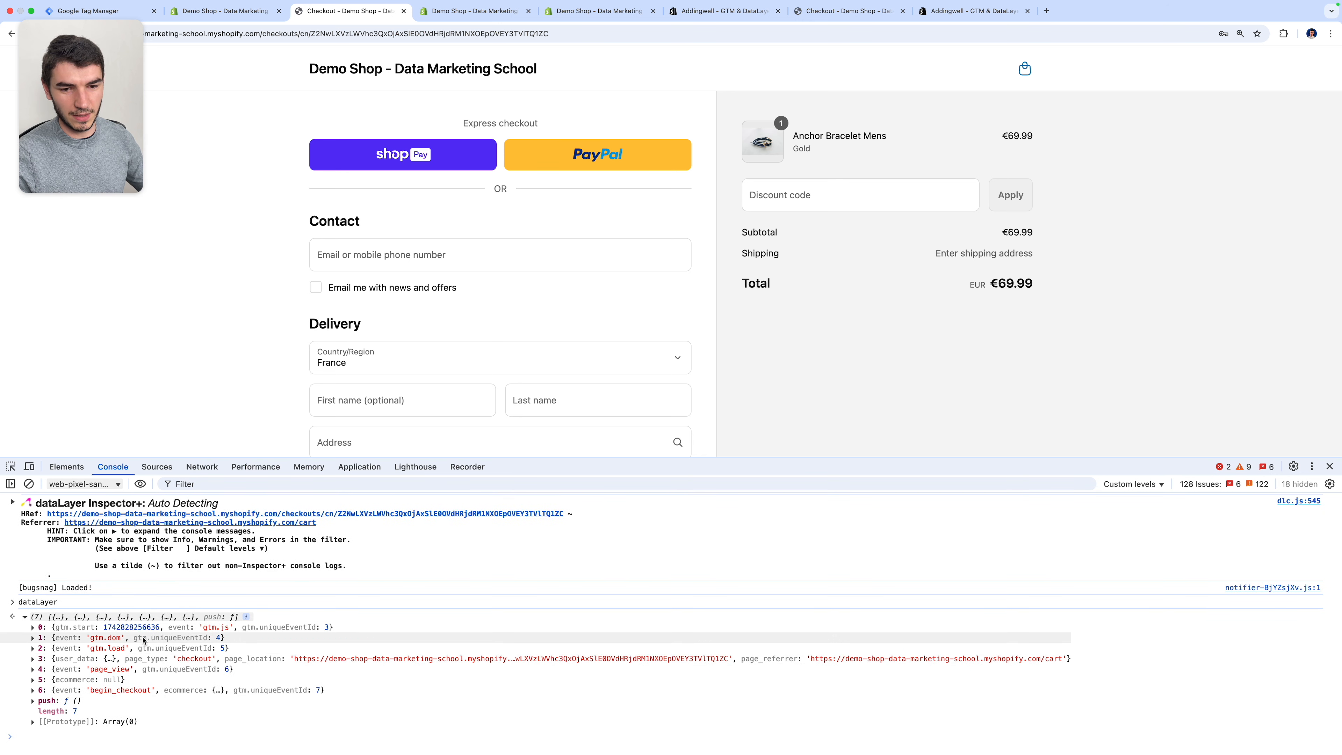
Expand the begin_checkout entry down to its first ecommerce item and examine the item parameters.
click(42, 690)
click(40, 659)
click(48, 701)
click(57, 670)
scroll(159, 634, down, 4)
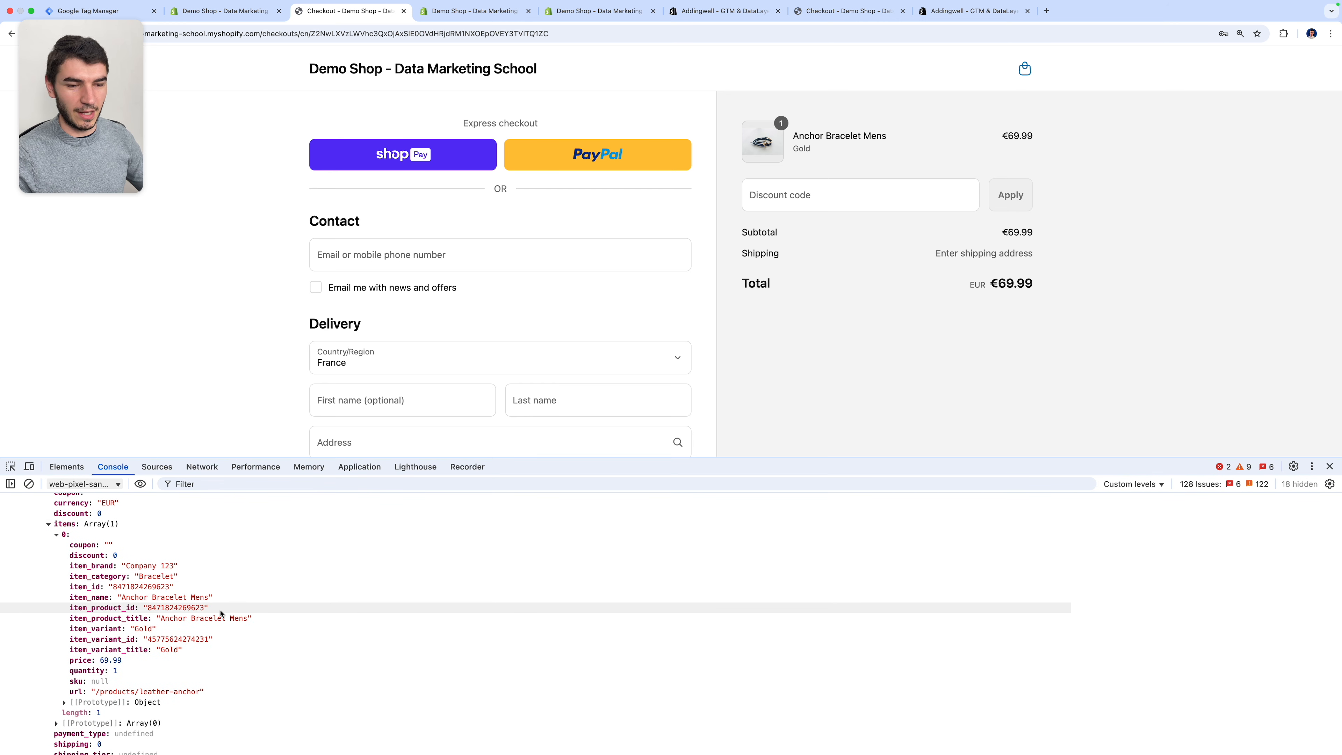
scroll(221, 613, up, 2)
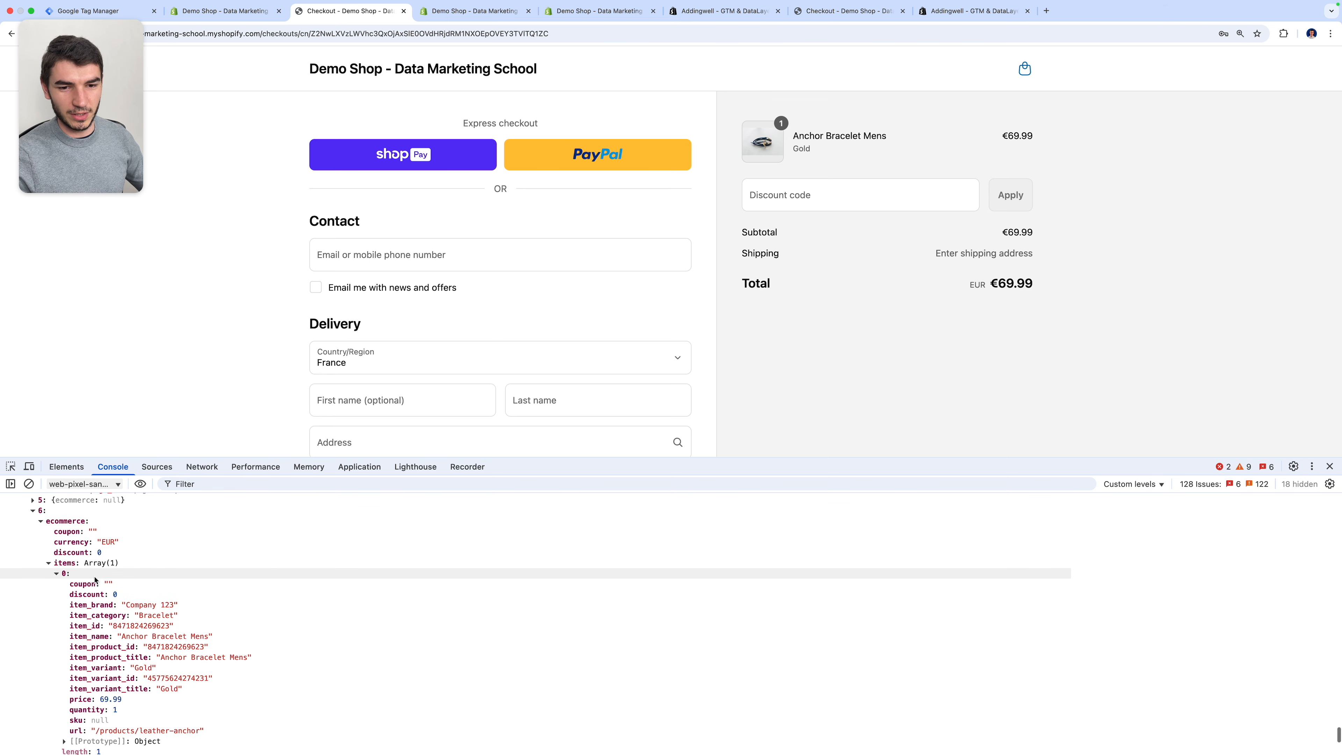
Collapse the begin_checkout entry and expand the first checkout page-data push down to the user_data address to examine its values.
click(33, 511)
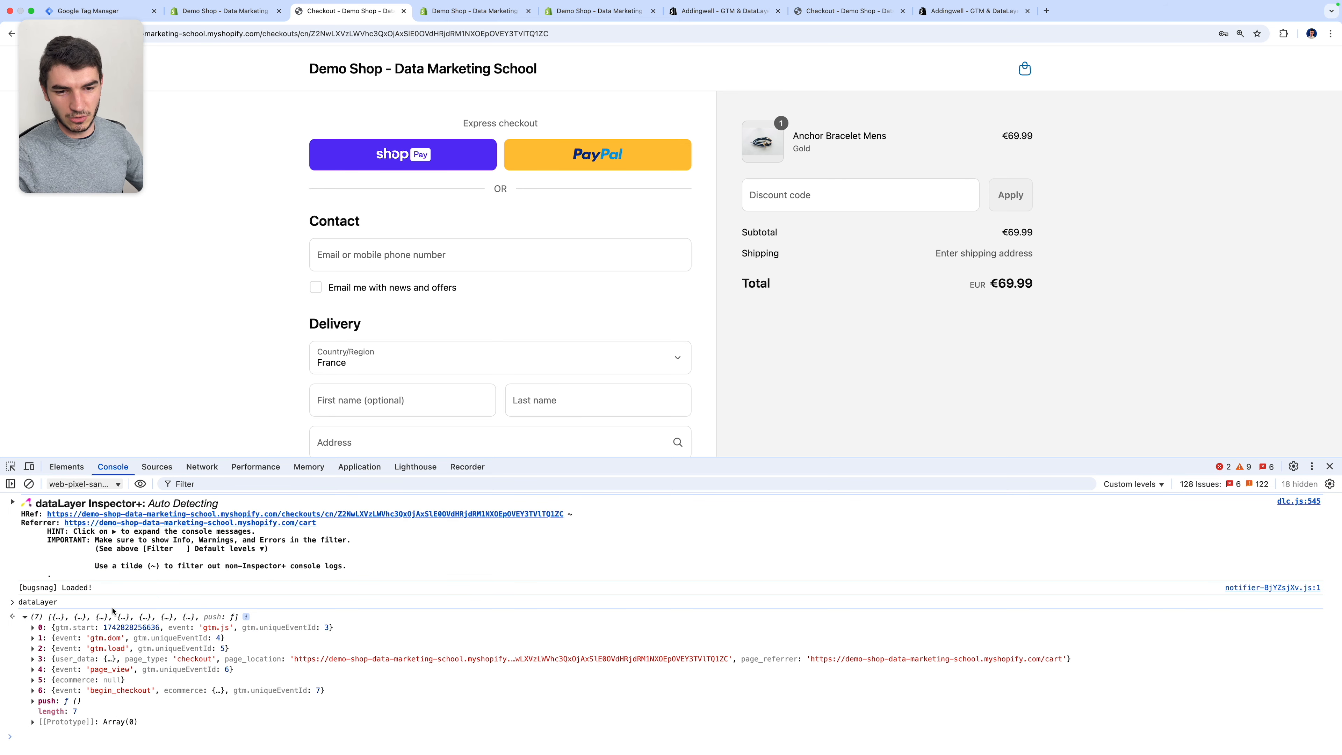
click(132, 660)
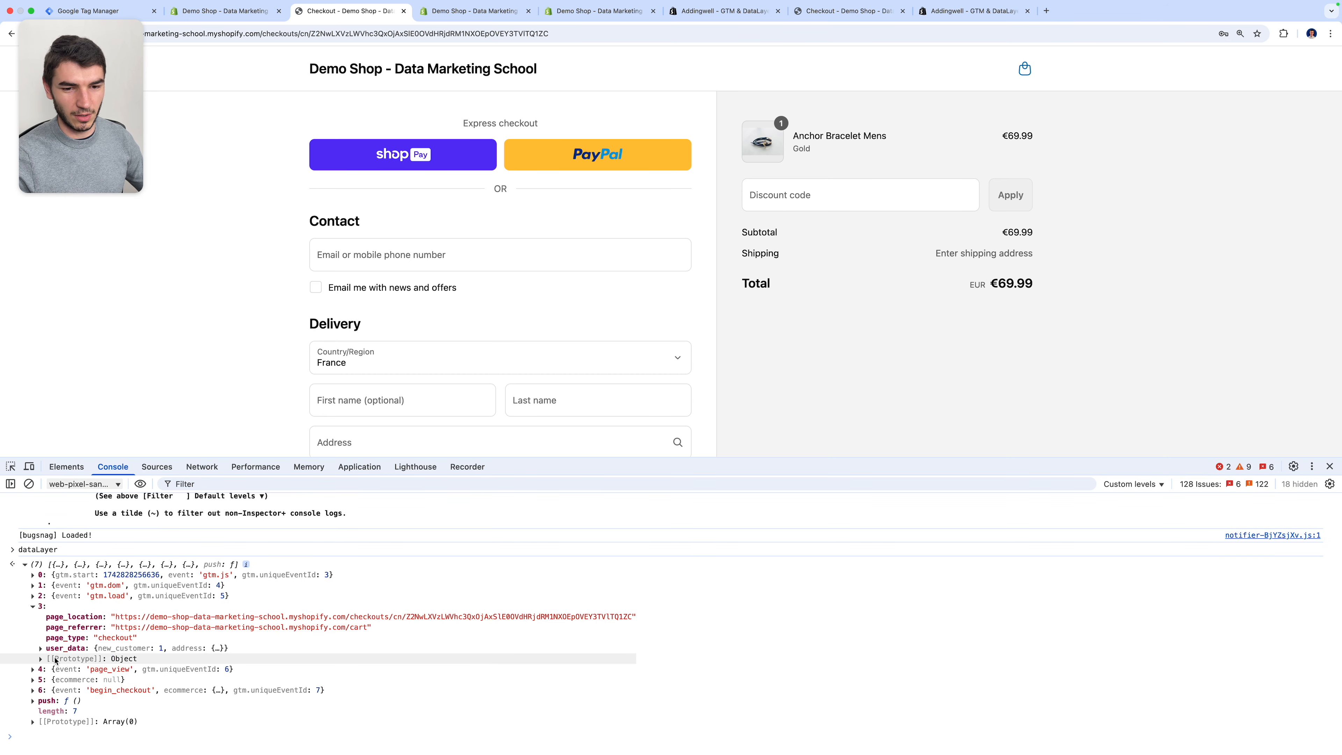
click(40, 648)
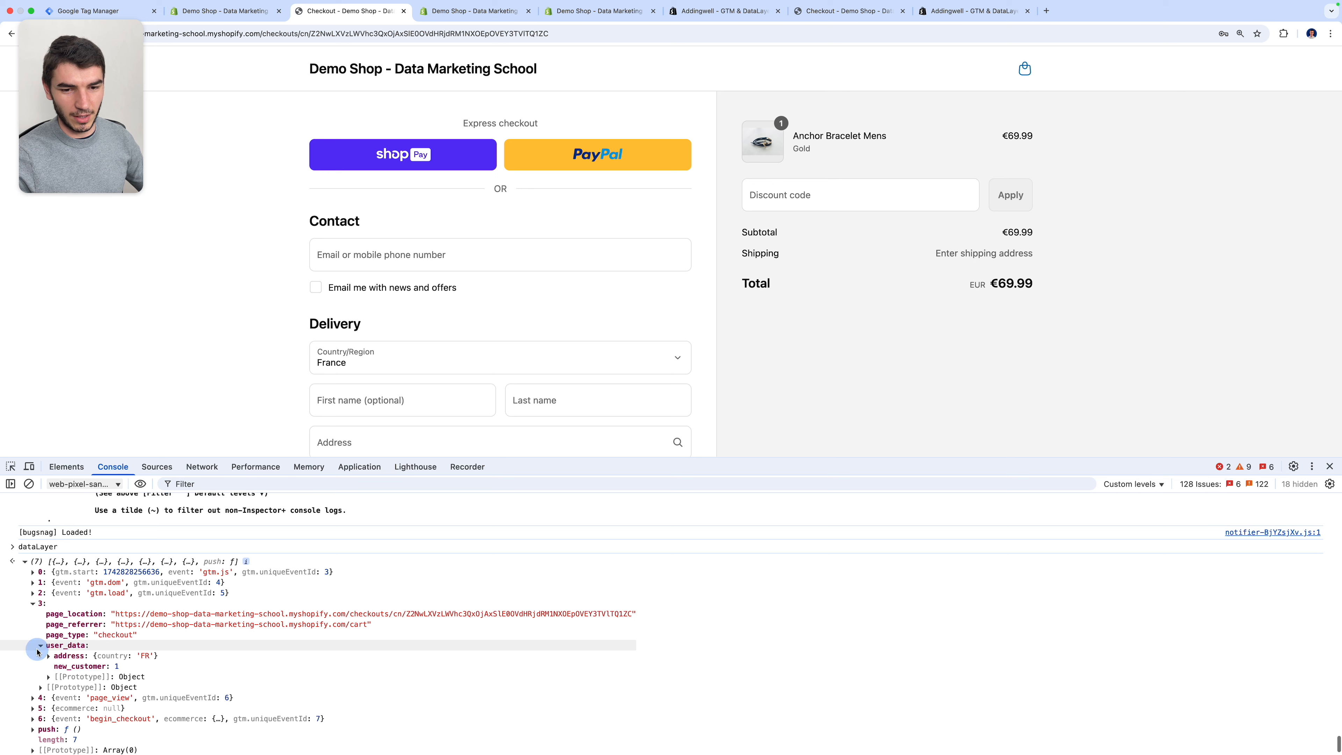
click(52, 656)
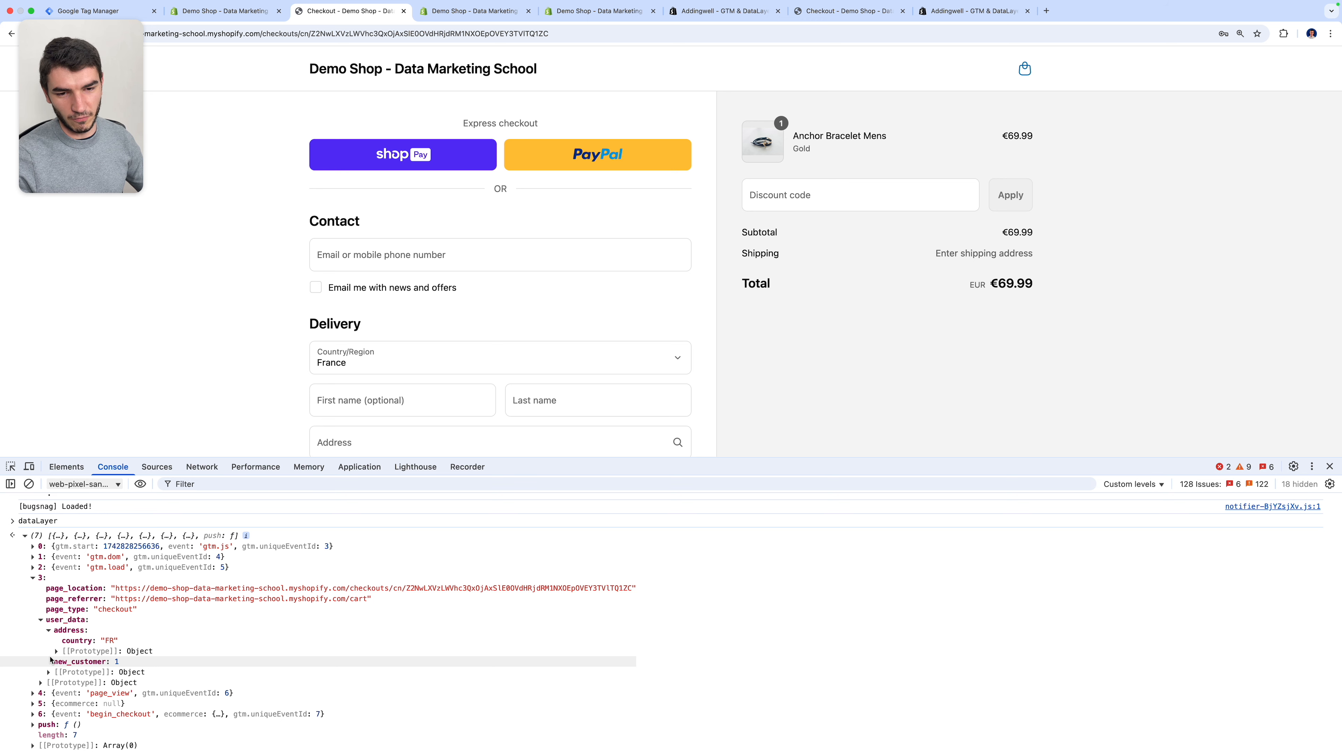
Fill in the contact e-mail on the checkout form with the saved test address and leave the field.
scroll(368, 360, down, 1)
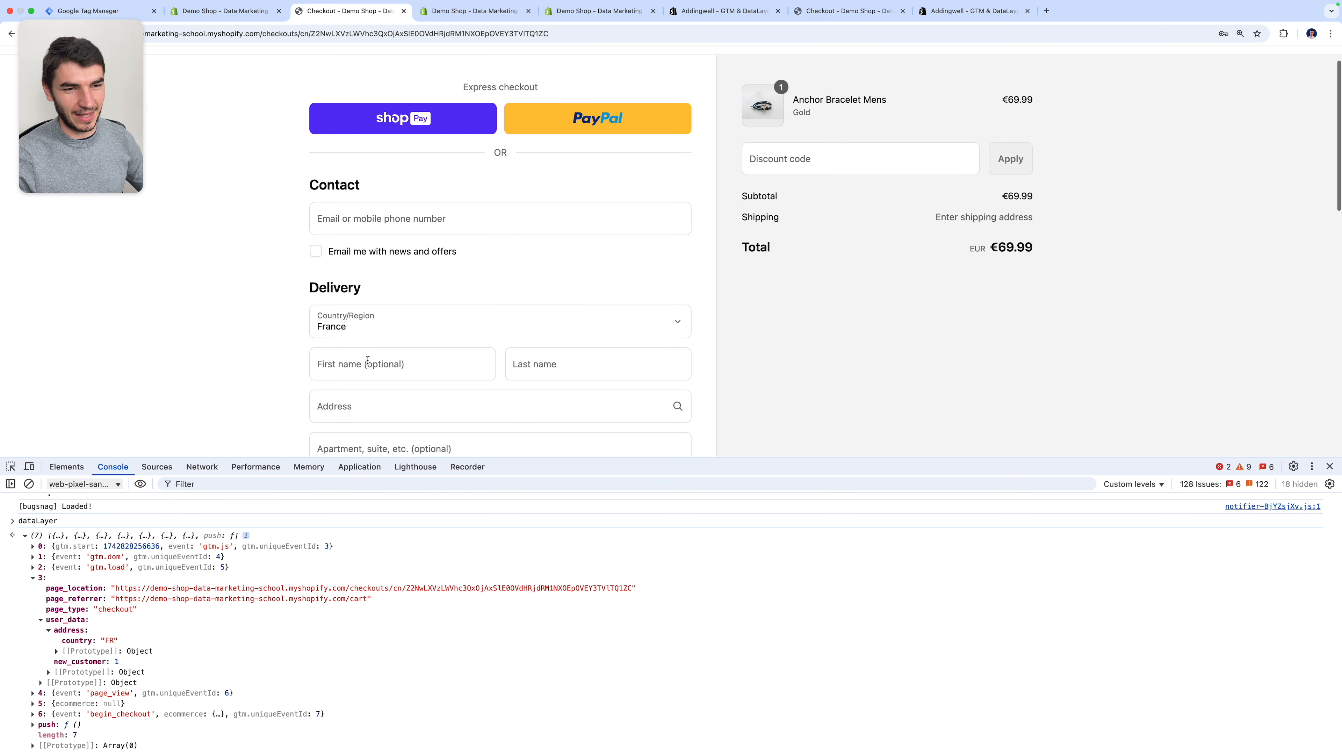
click(385, 218)
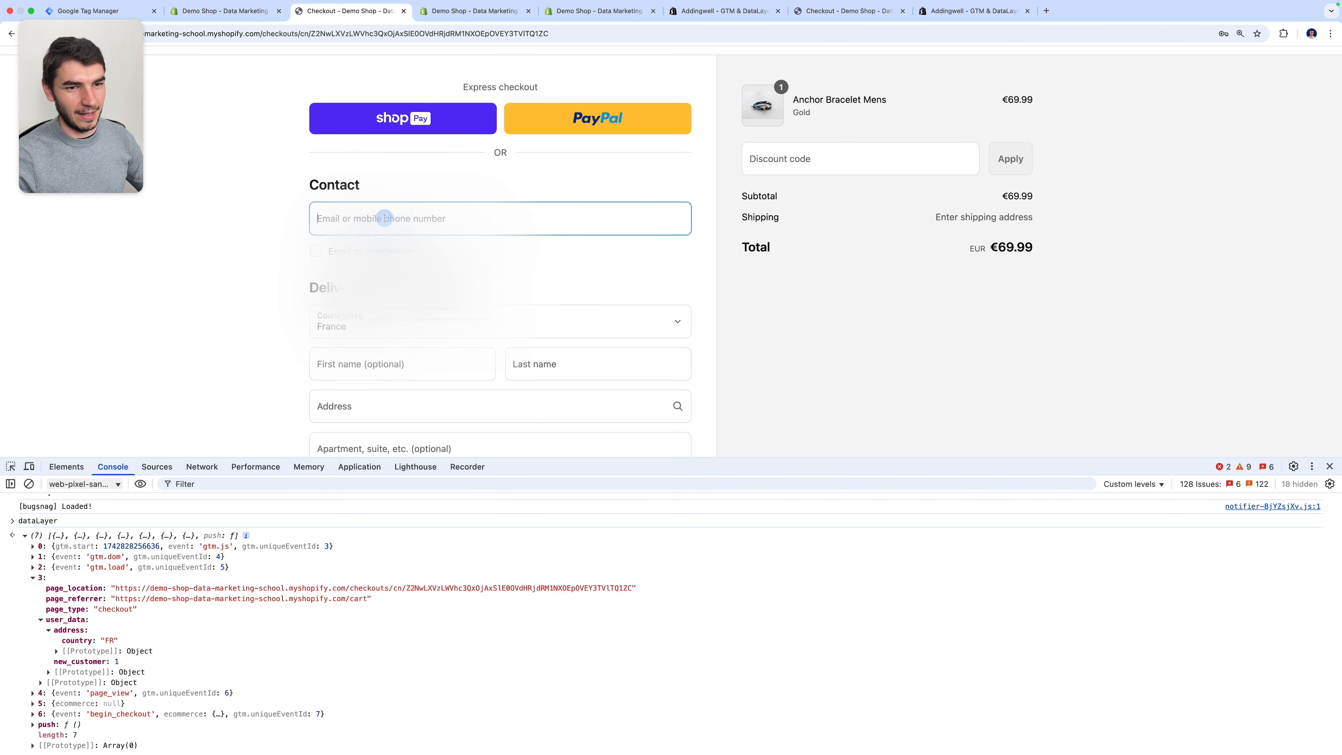
click(391, 267)
click(277, 268)
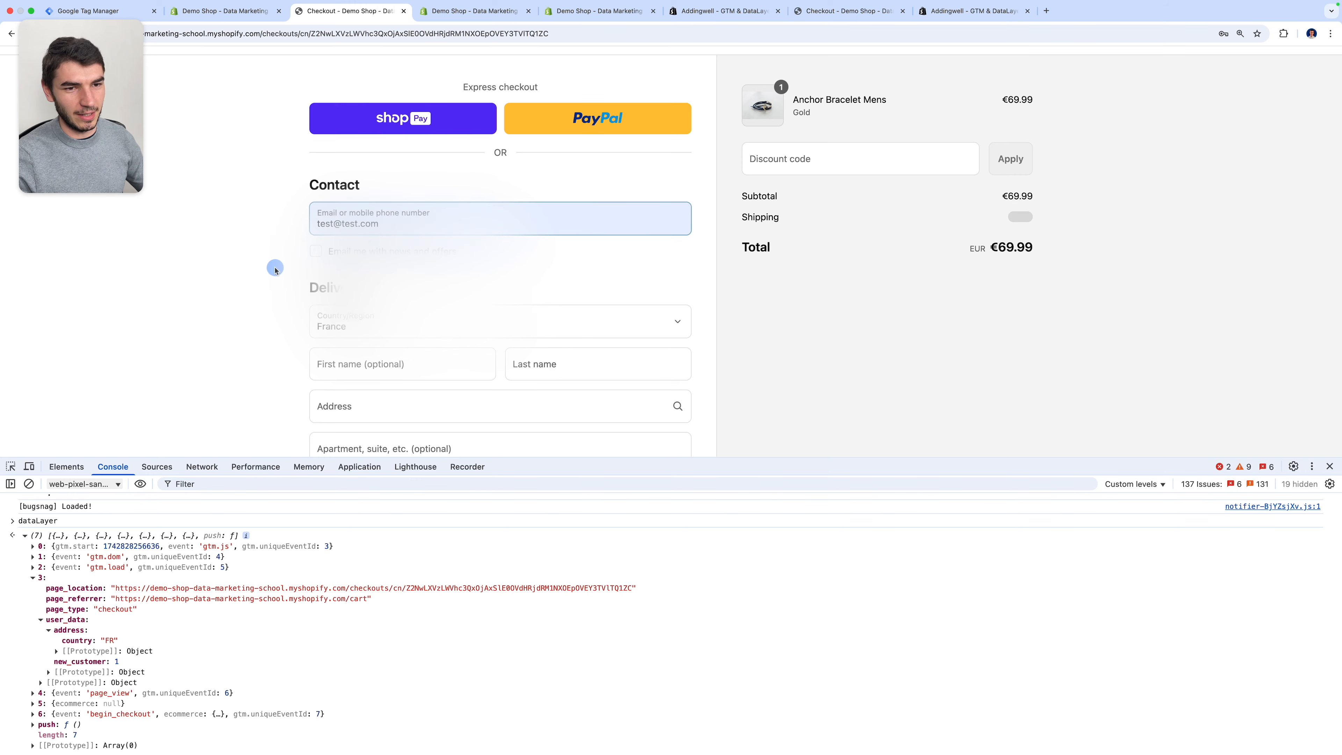
Evaluate dataLayer again in the sandbox console and expand the new result to list its entries.
scroll(276, 267, down, 3)
click(146, 744)
key(Up)
key(Return)
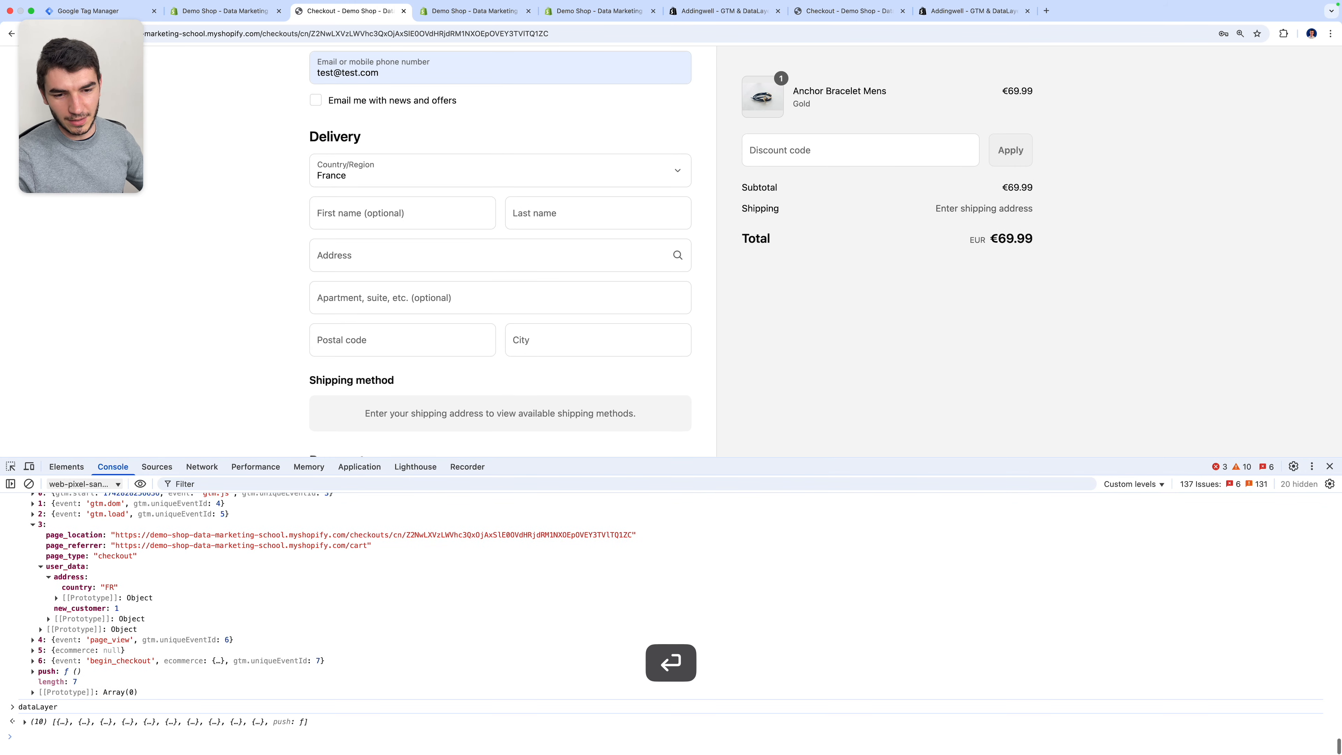
click(125, 722)
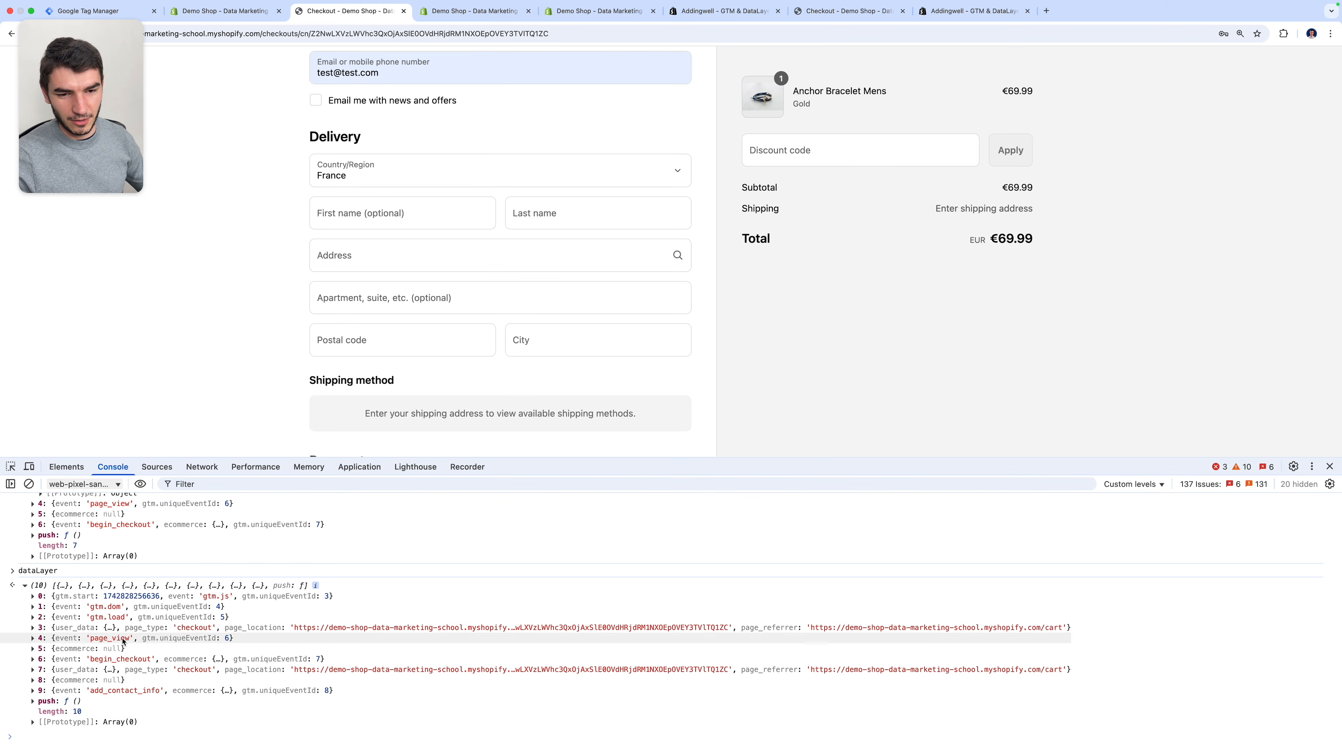
Expand the add_contact_info event and the user_data of the page-data push before it to examine the customer details.
click(122, 691)
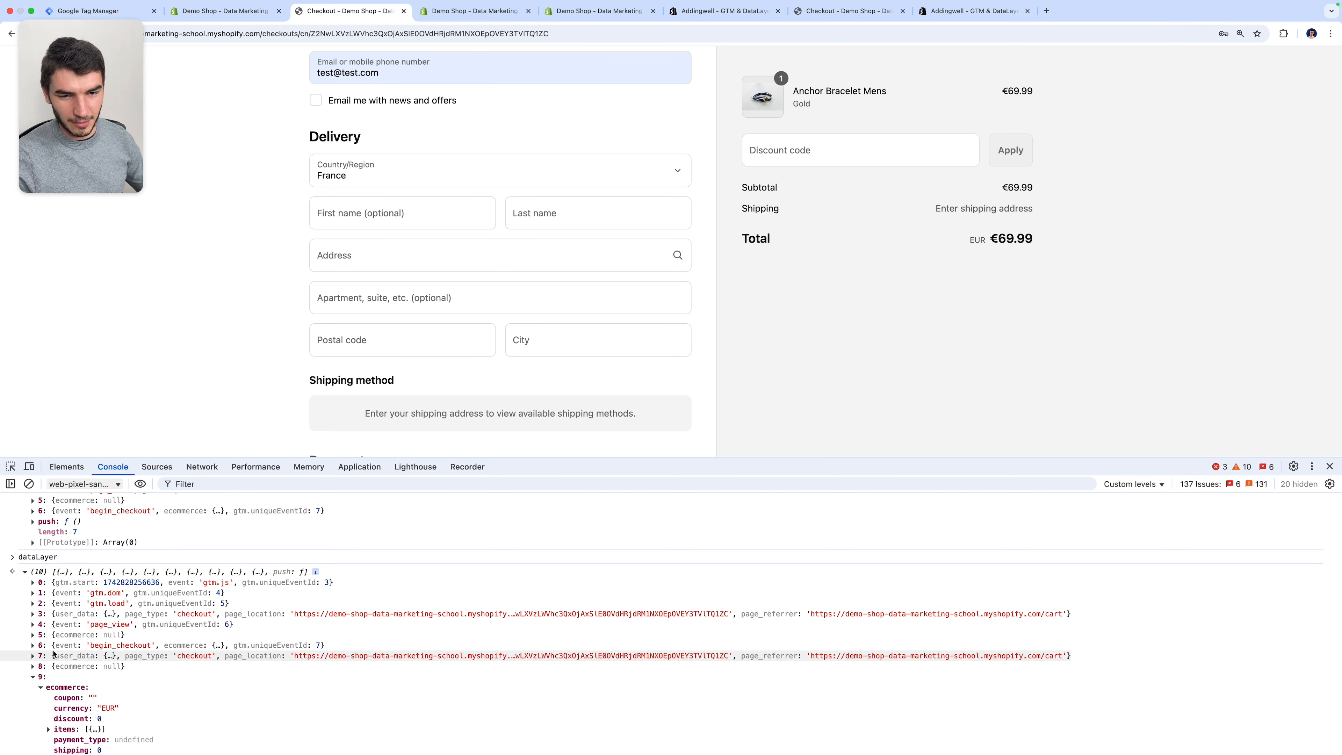
click(34, 656)
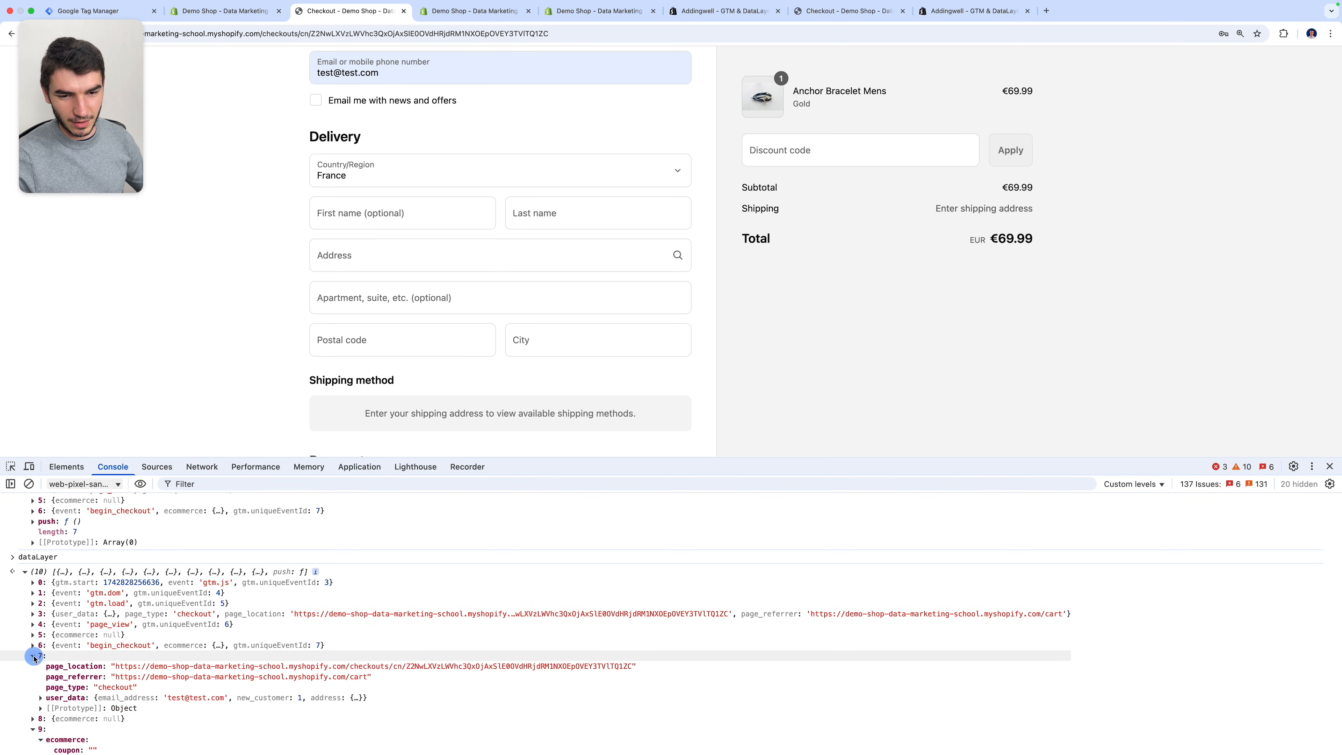
click(41, 698)
scroll(98, 700, down, 2)
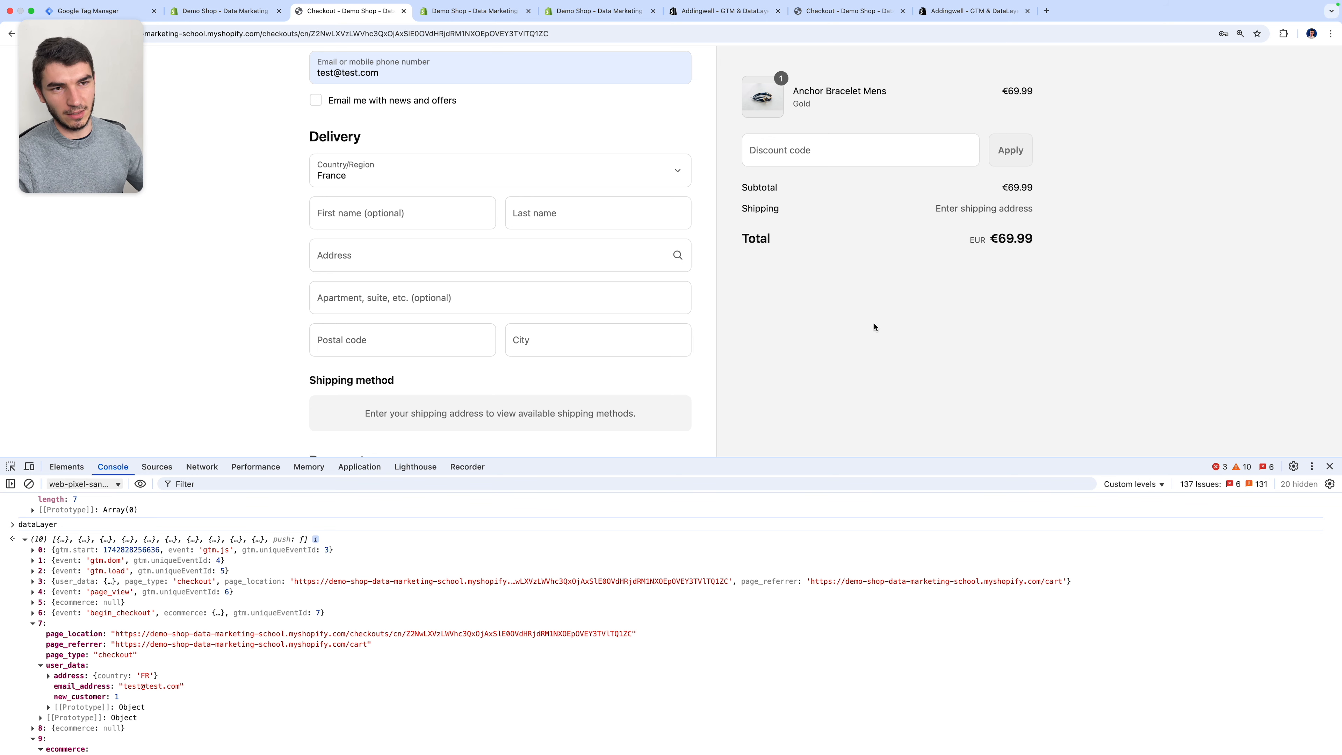
Switch to Google Tag Manager and create a new tag of type Google Tag, ready for its Tag ID.
key(super+1)
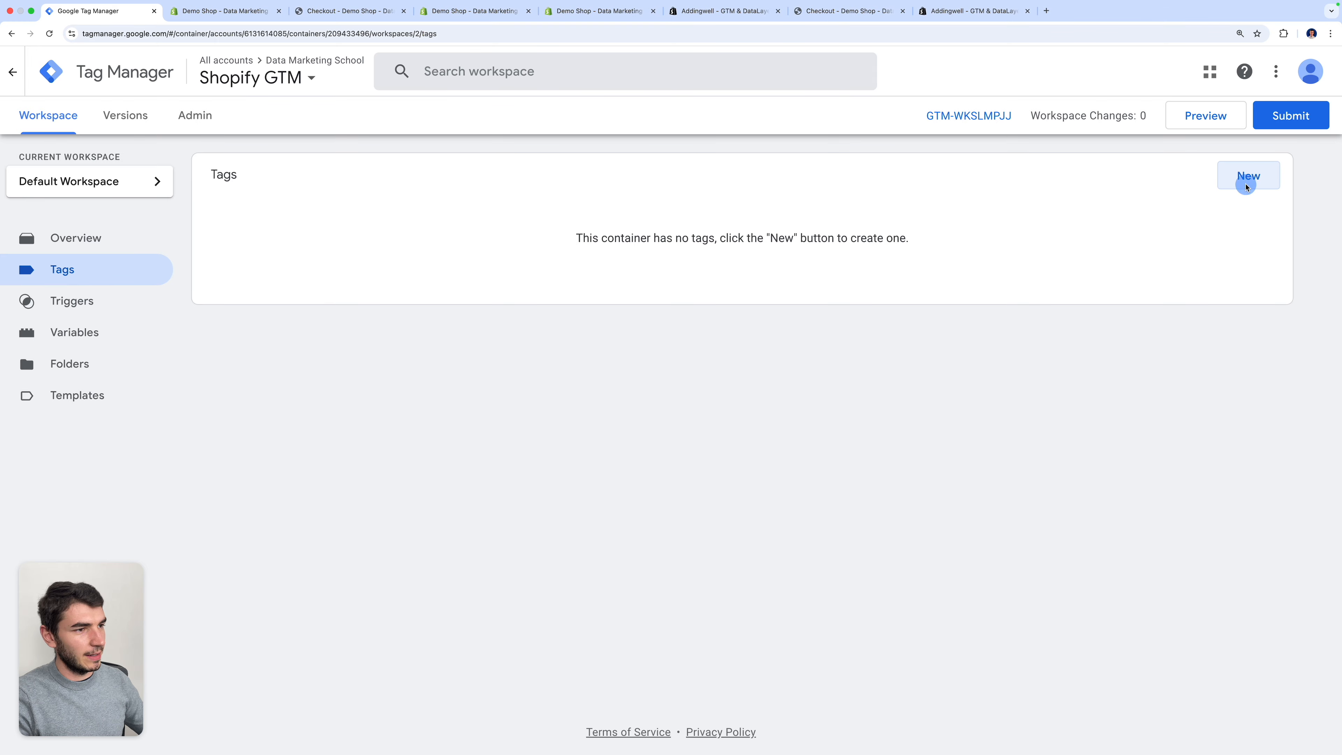
click(1228, 177)
click(824, 296)
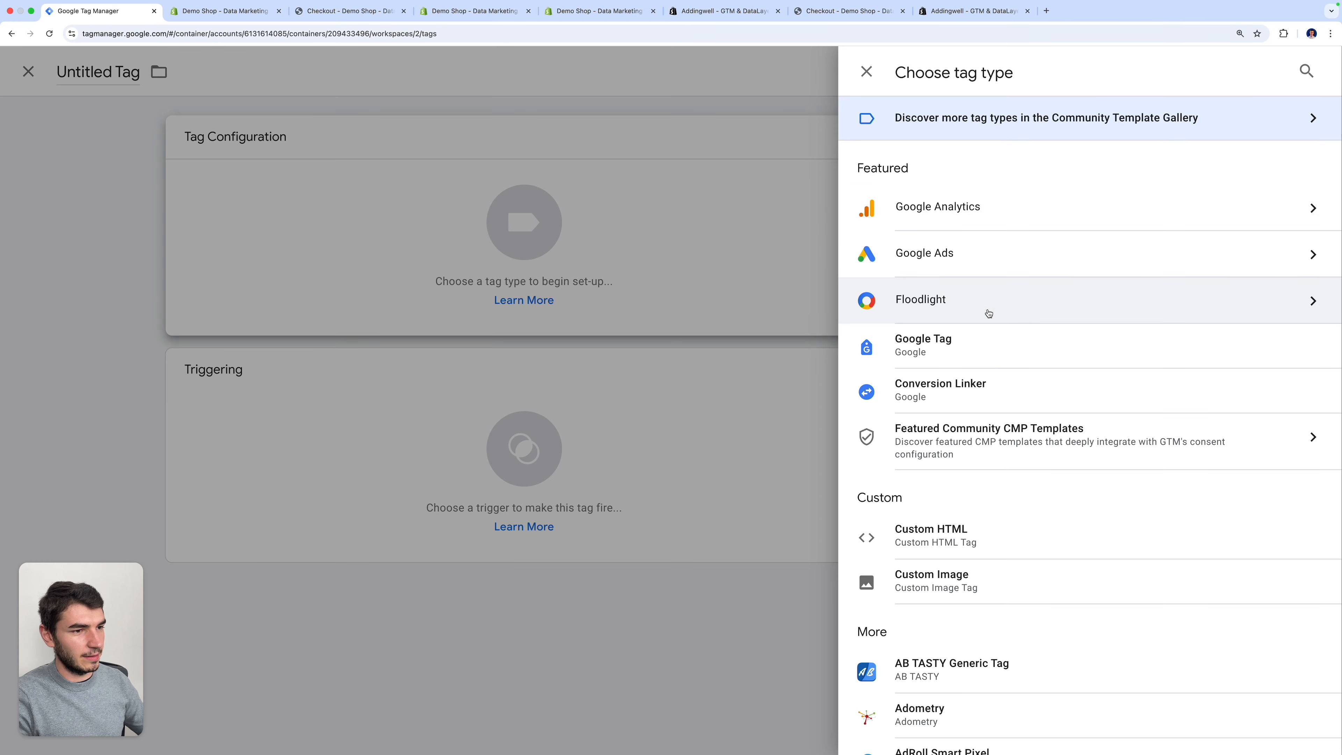
click(940, 350)
click(521, 302)
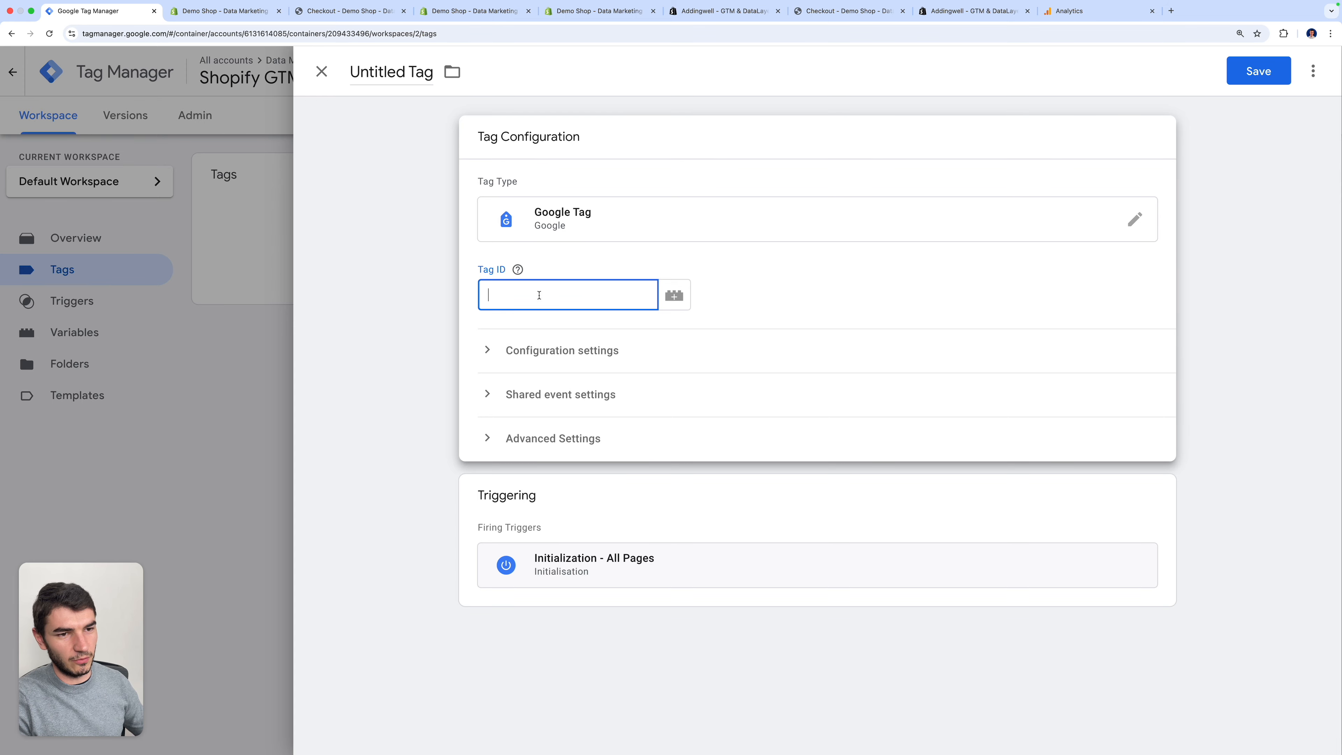
Switch to Google Analytics and copy the measurement ID of the Shopify Demo web data stream.
click(1069, 12)
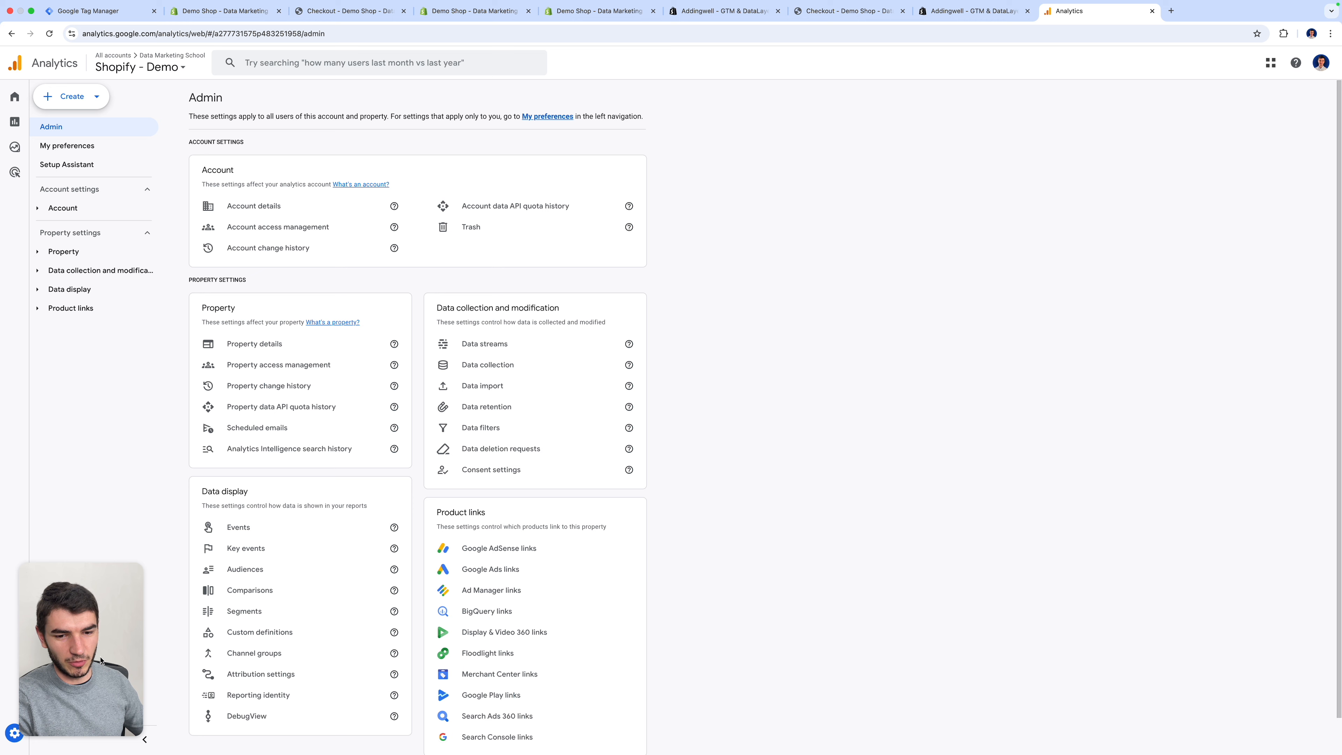
mouse_move(21, 739)
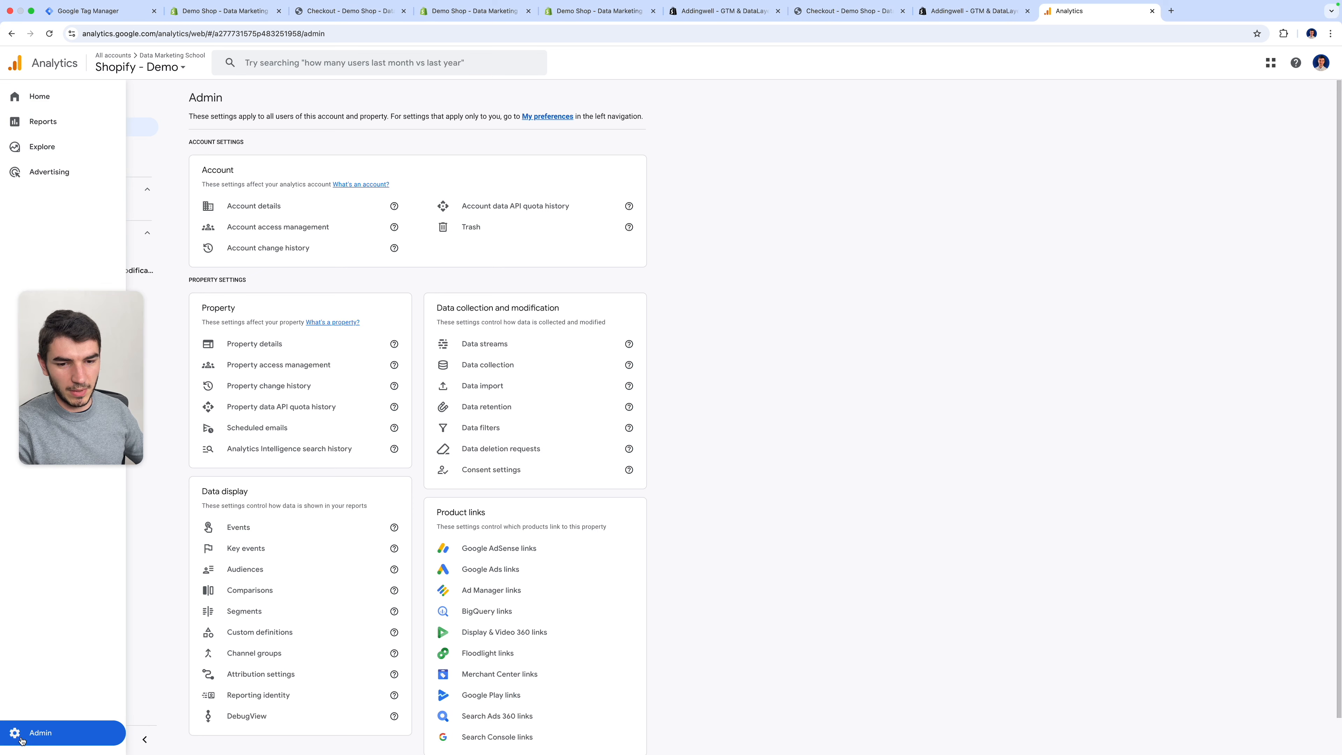
click(511, 344)
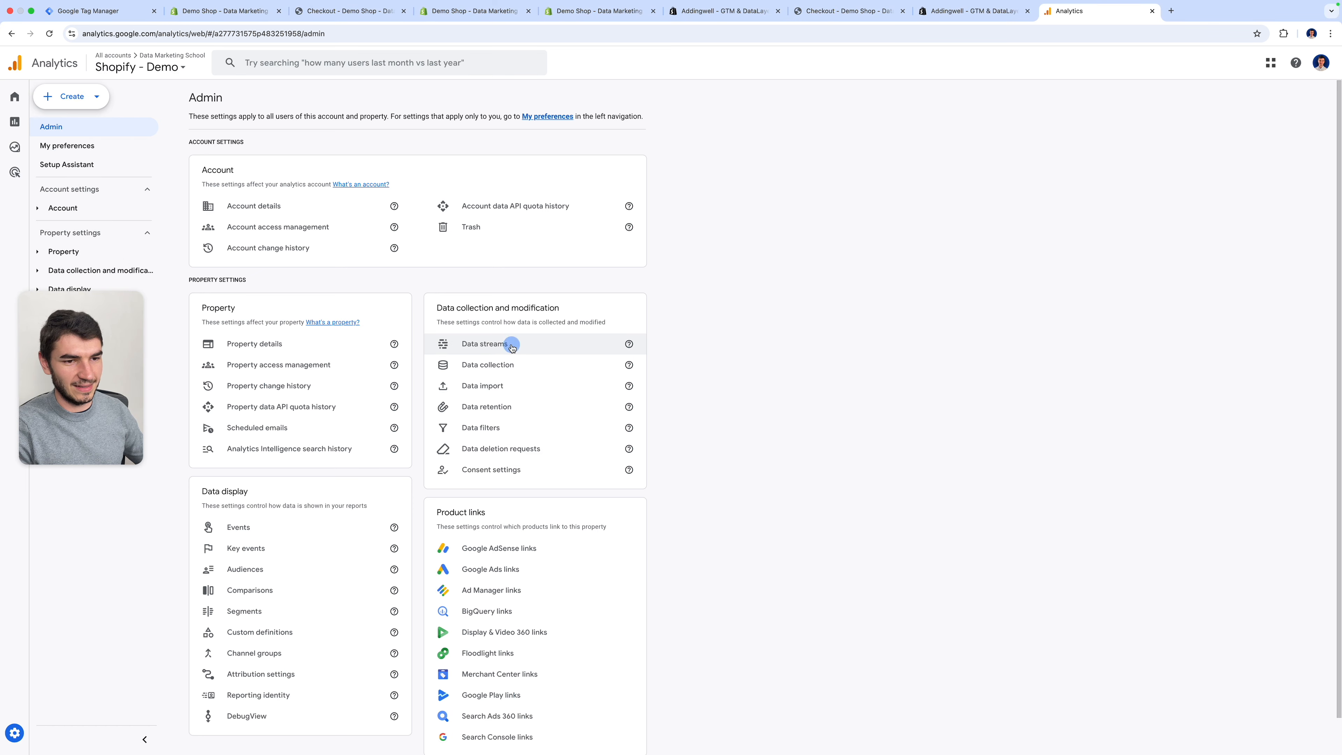
click(408, 170)
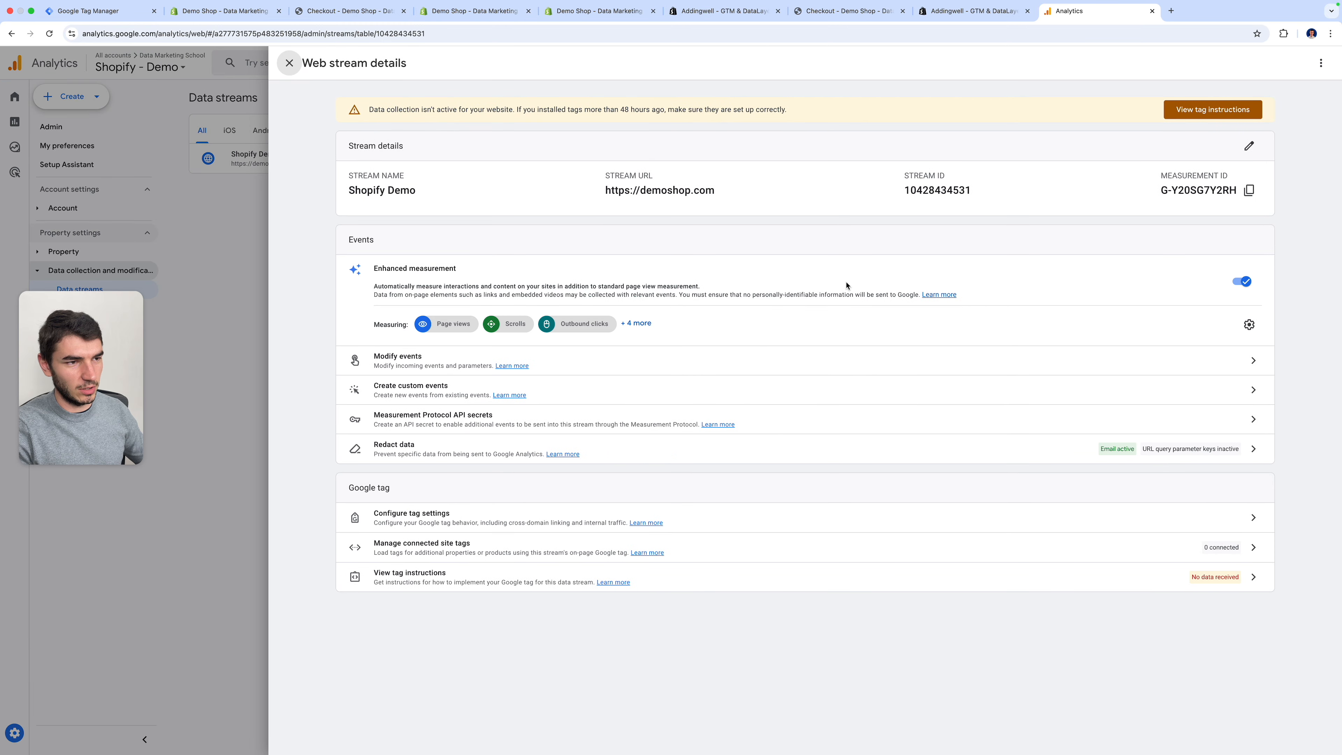
click(1250, 190)
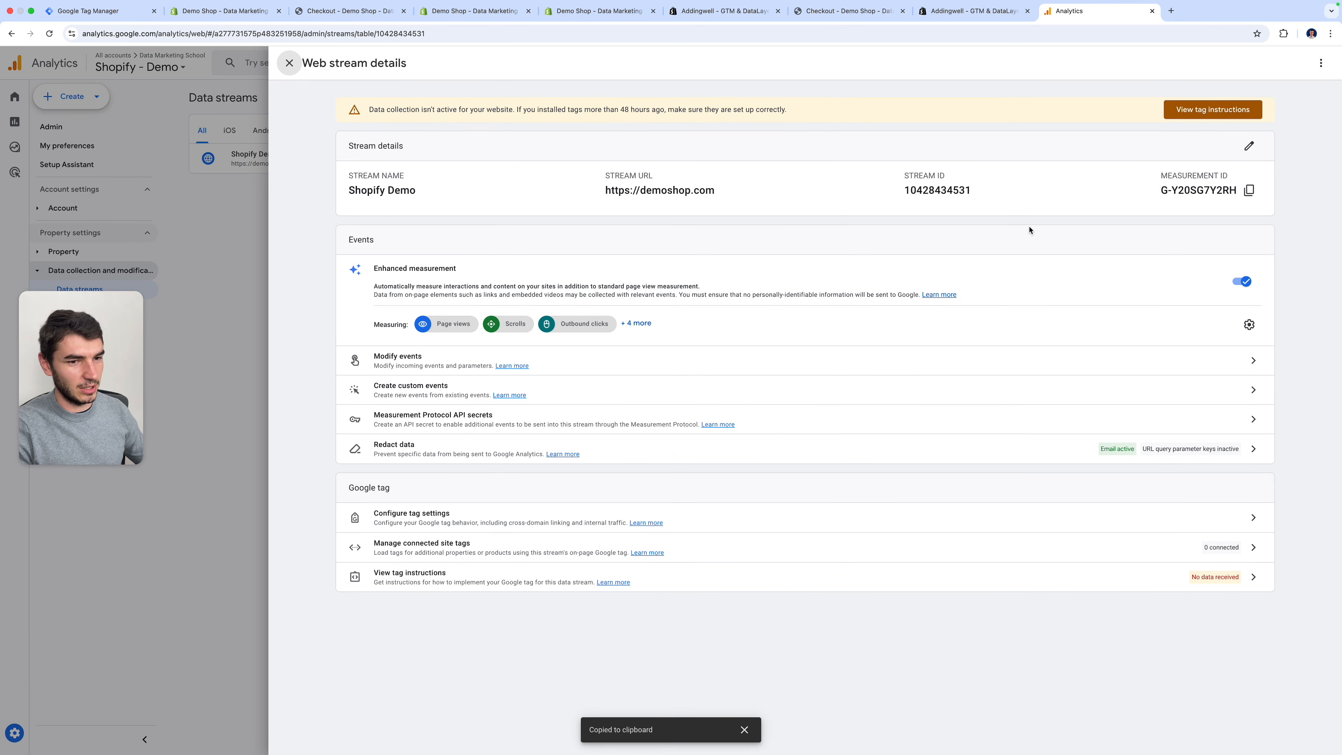
Back in Tag Manager, set the Tag ID to G-Y20SG7Y2RH and remove the Initialization - All Pages firing trigger.
key(super+1)
key(super+v)
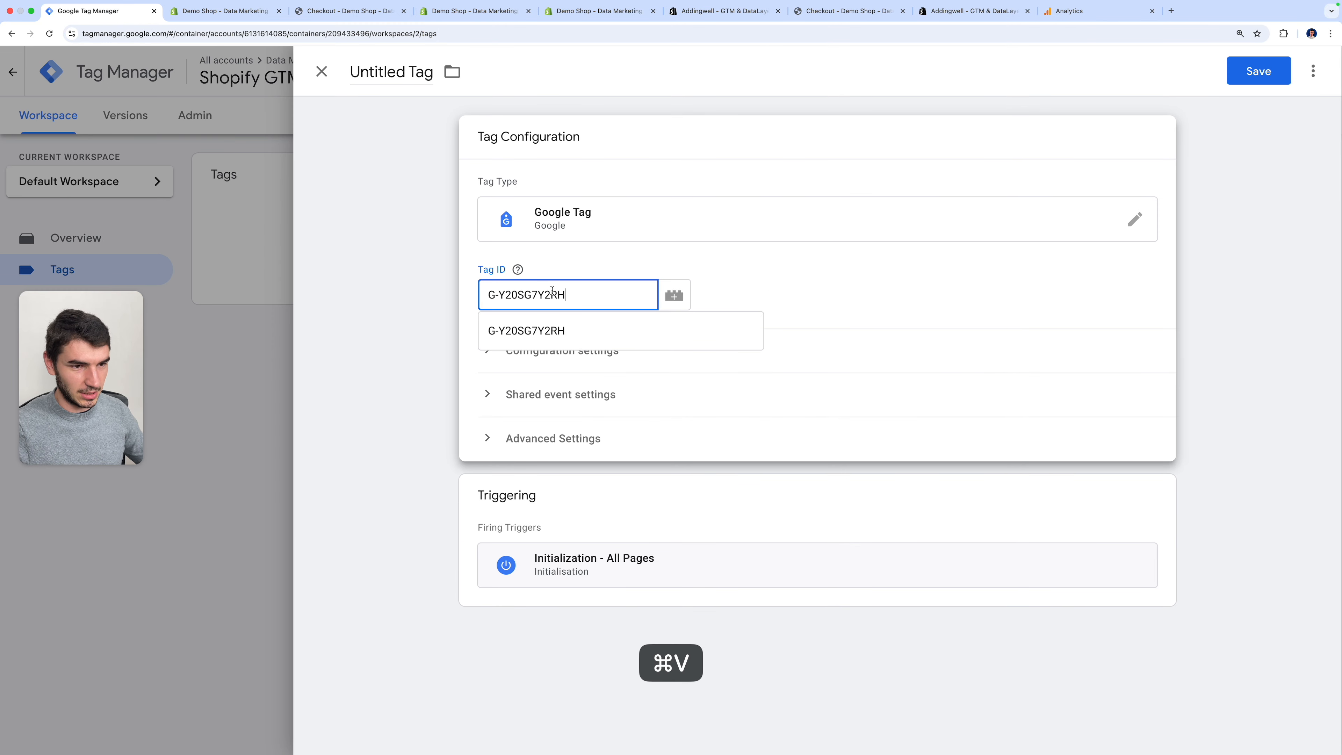
click(746, 521)
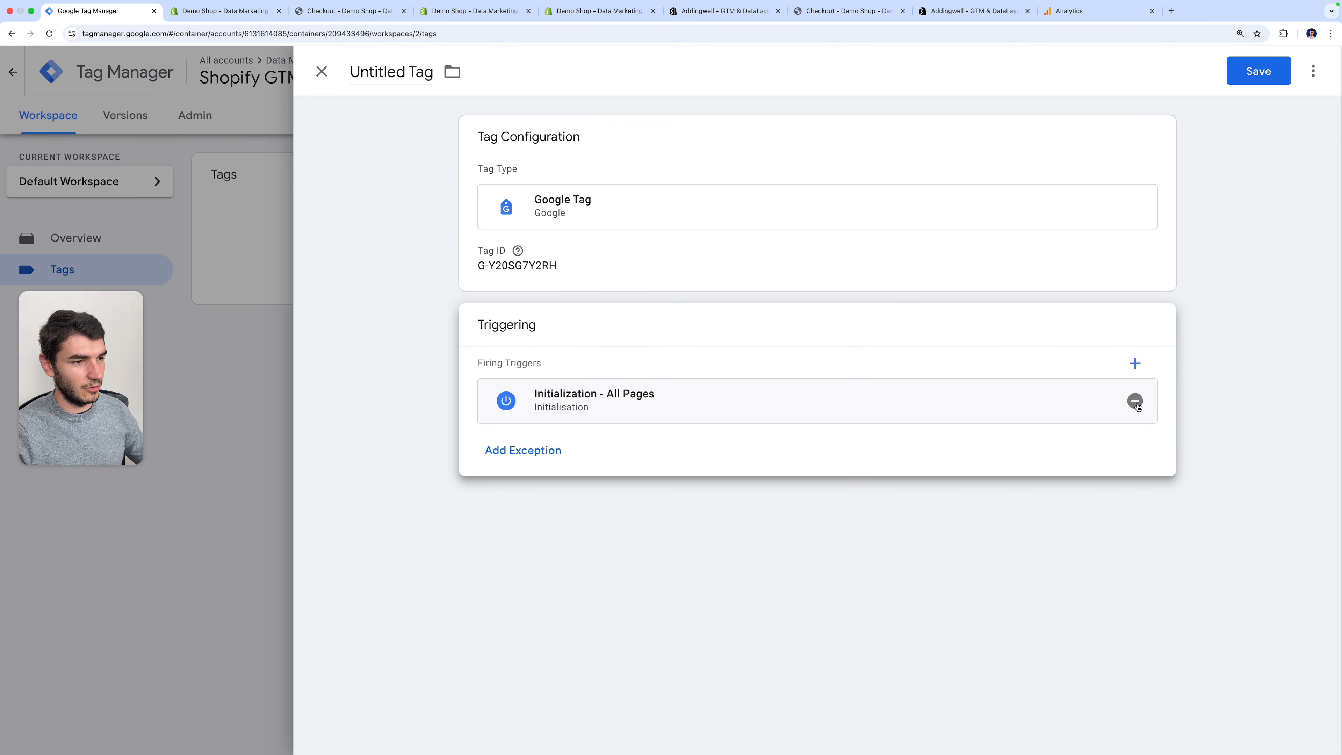
click(1135, 401)
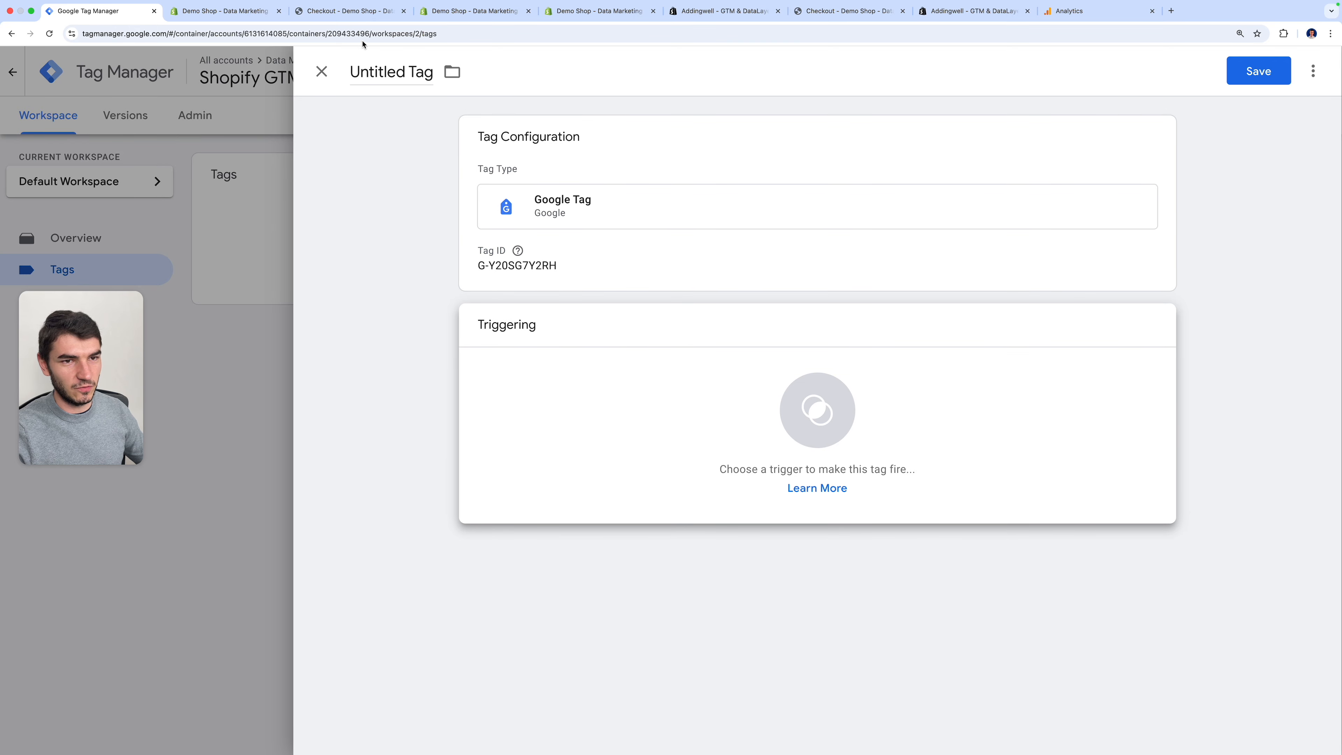
Go to the demo shop's home page and examine the page_view and page_type dataLayer pushes in the console.
click(360, 11)
click(379, 73)
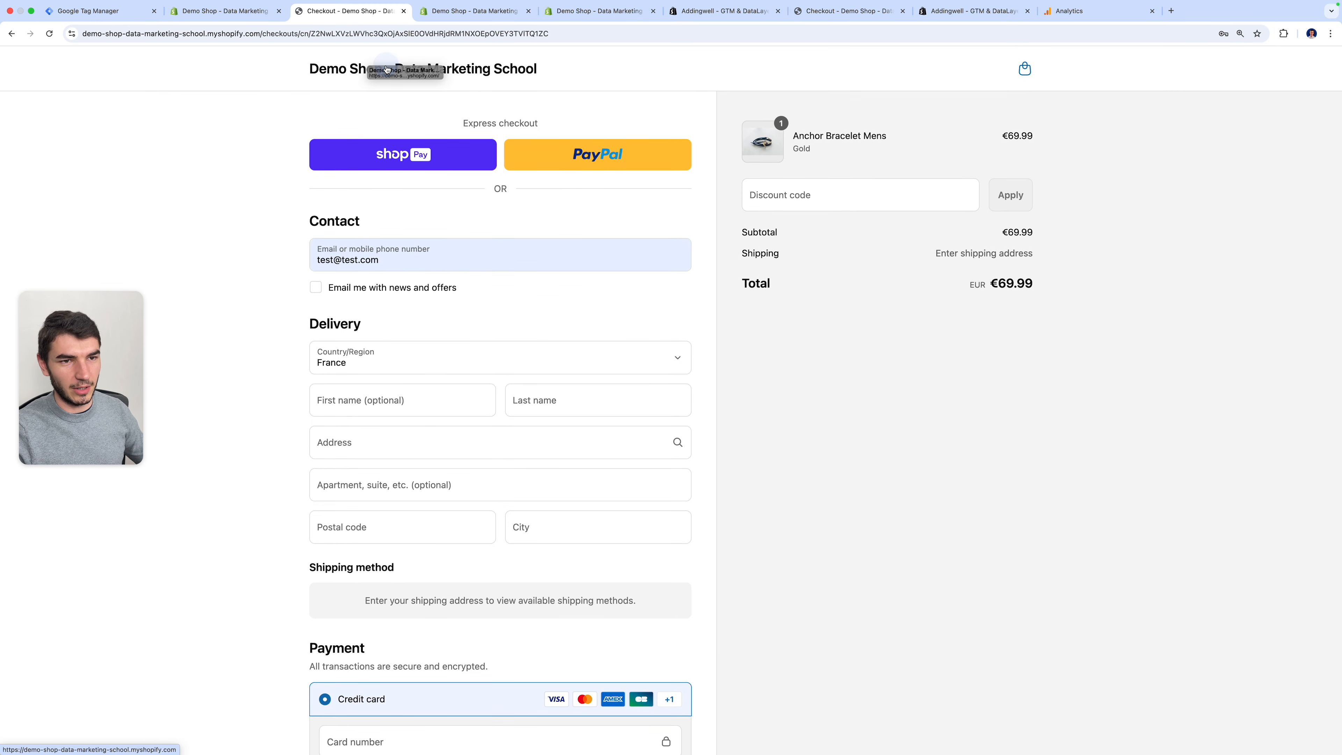
key(alt+super+j)
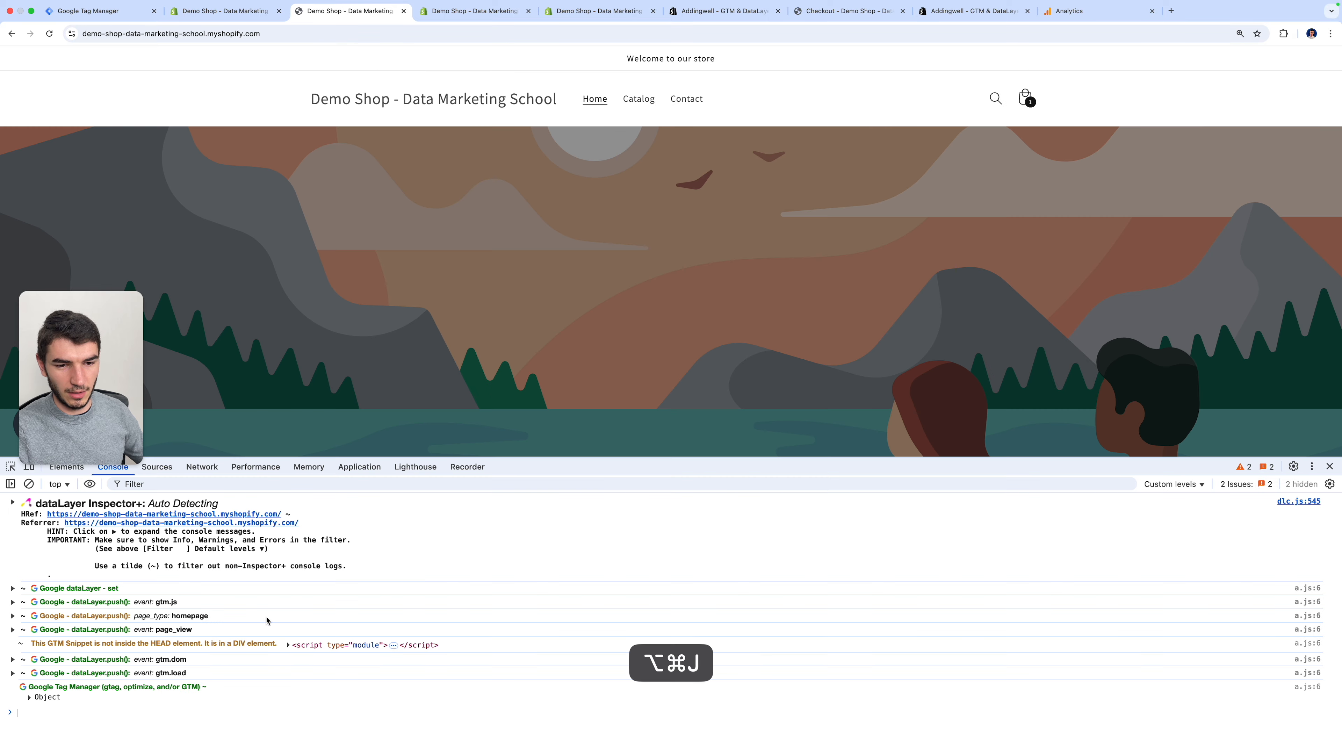
click(175, 630)
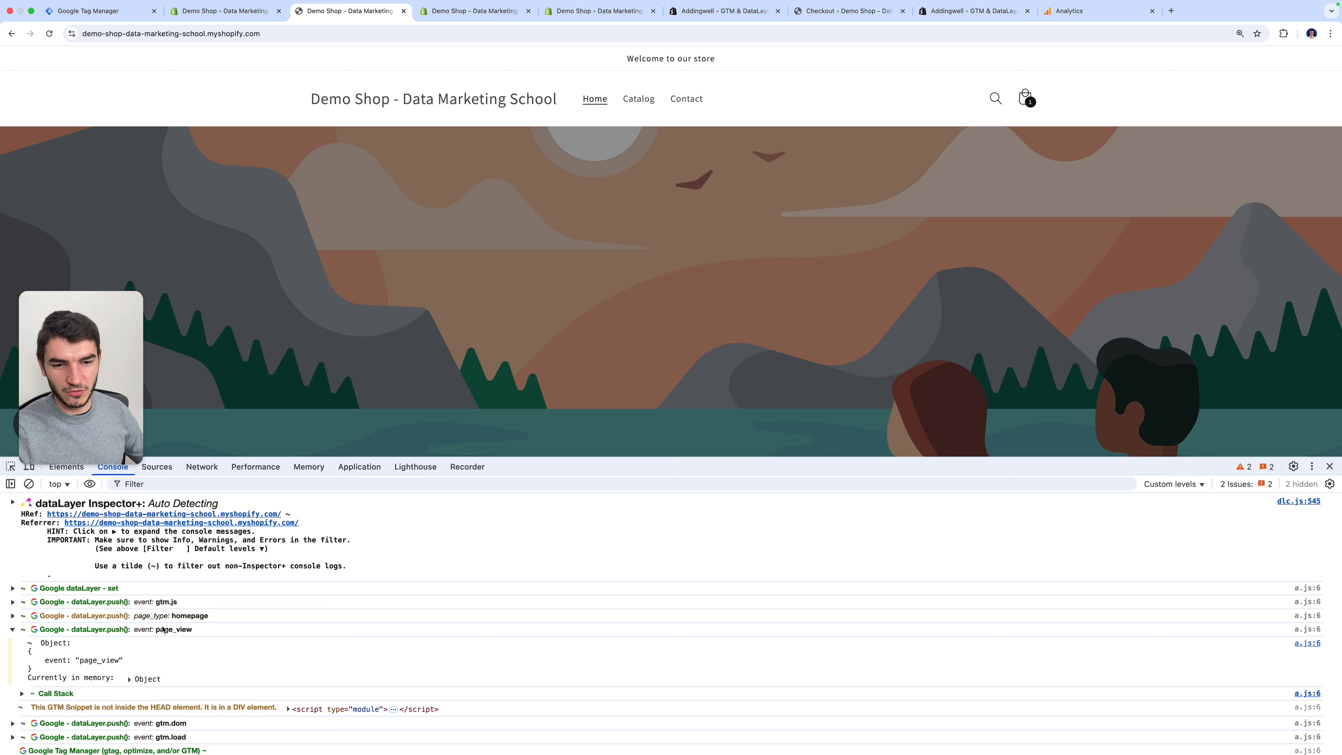
click(149, 629)
click(152, 617)
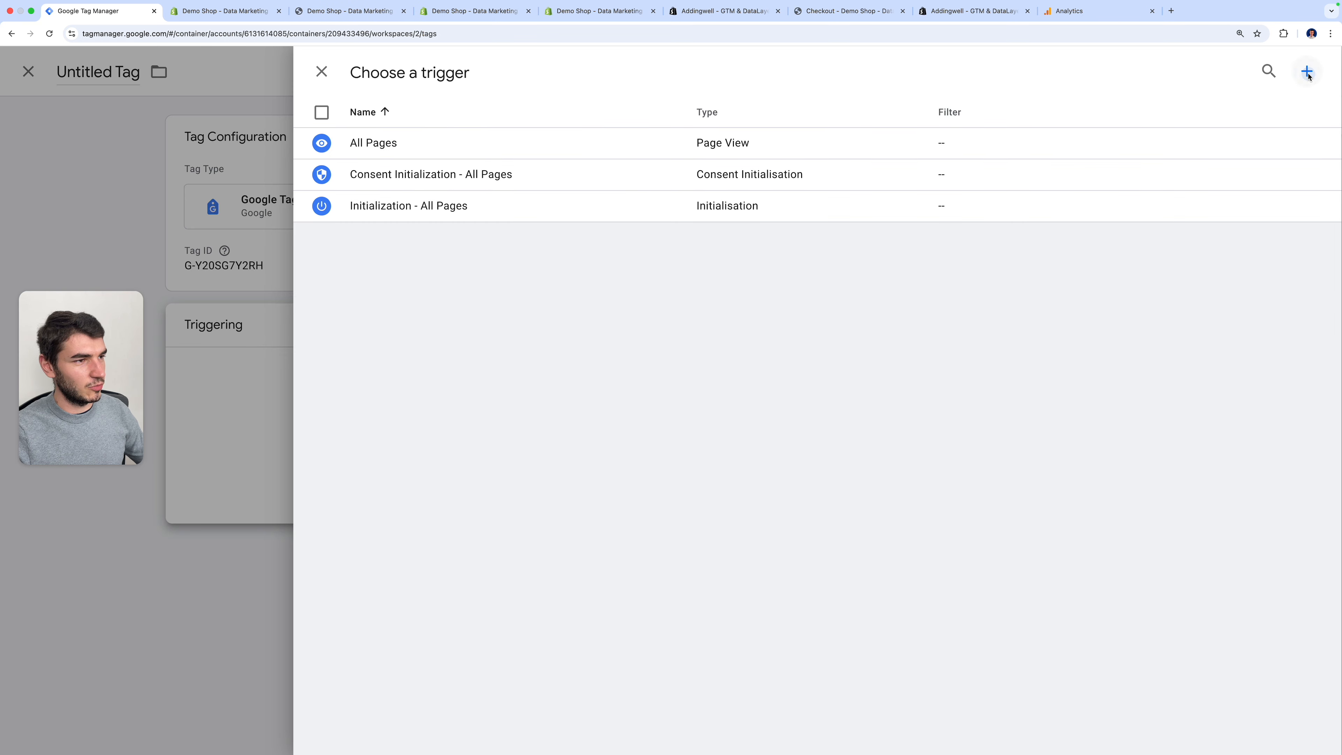
Create and save a Custom Event trigger named DLE - page_view for the event page_view as the tag's firing trigger.
click(1308, 72)
click(996, 226)
scroll(1028, 479, down, 4)
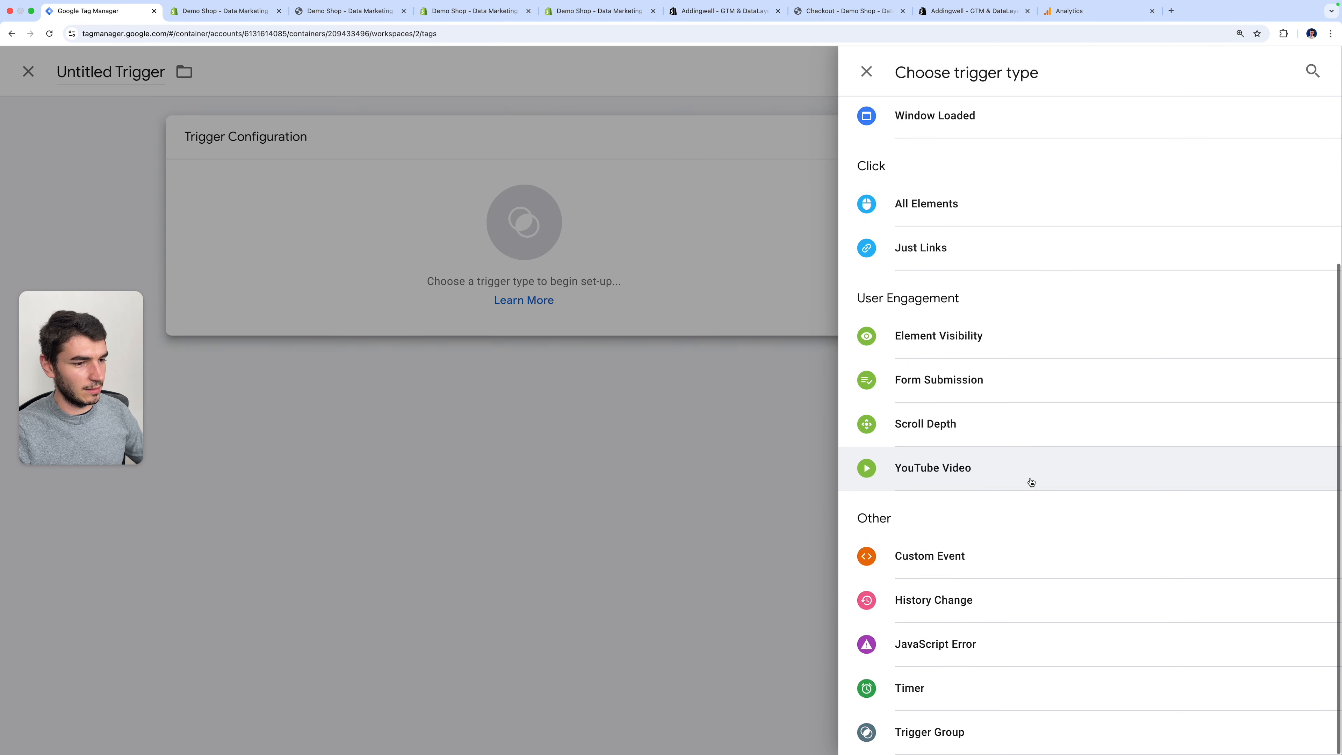
click(977, 555)
click(605, 294)
text(page_view)
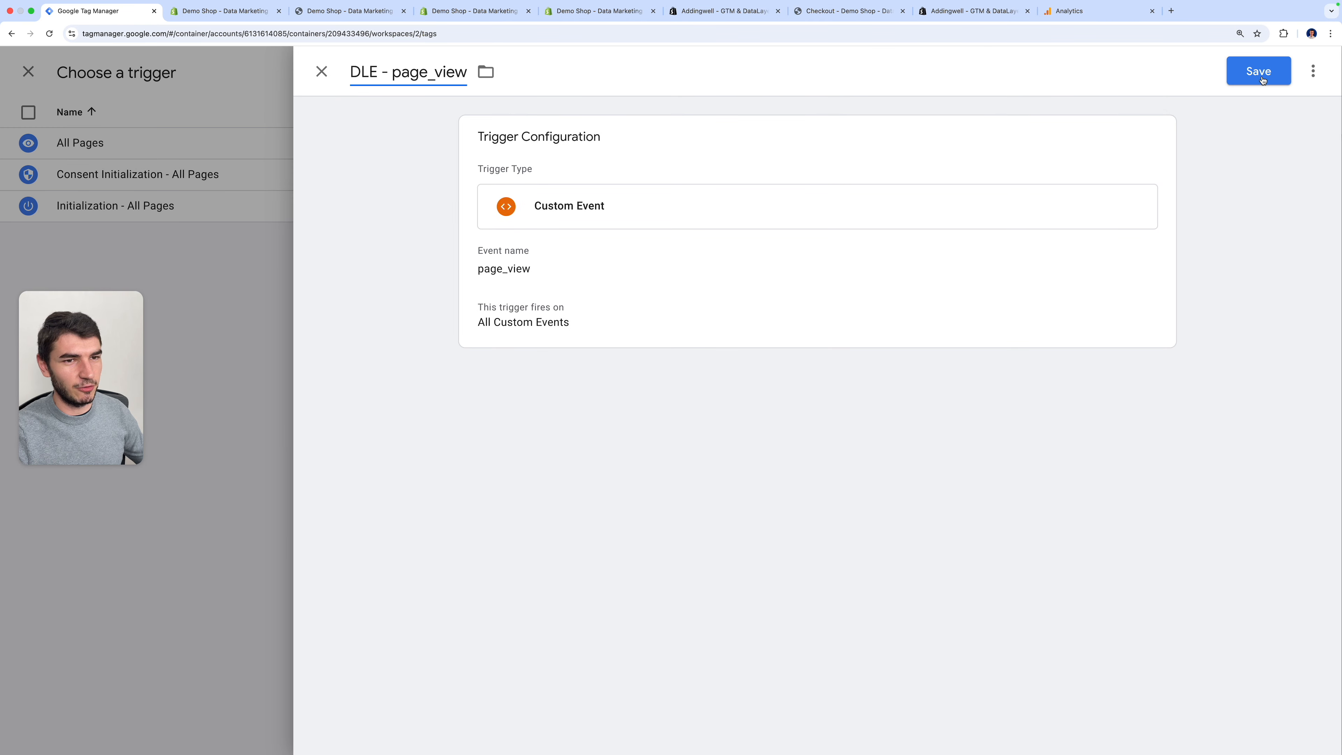
click(1261, 74)
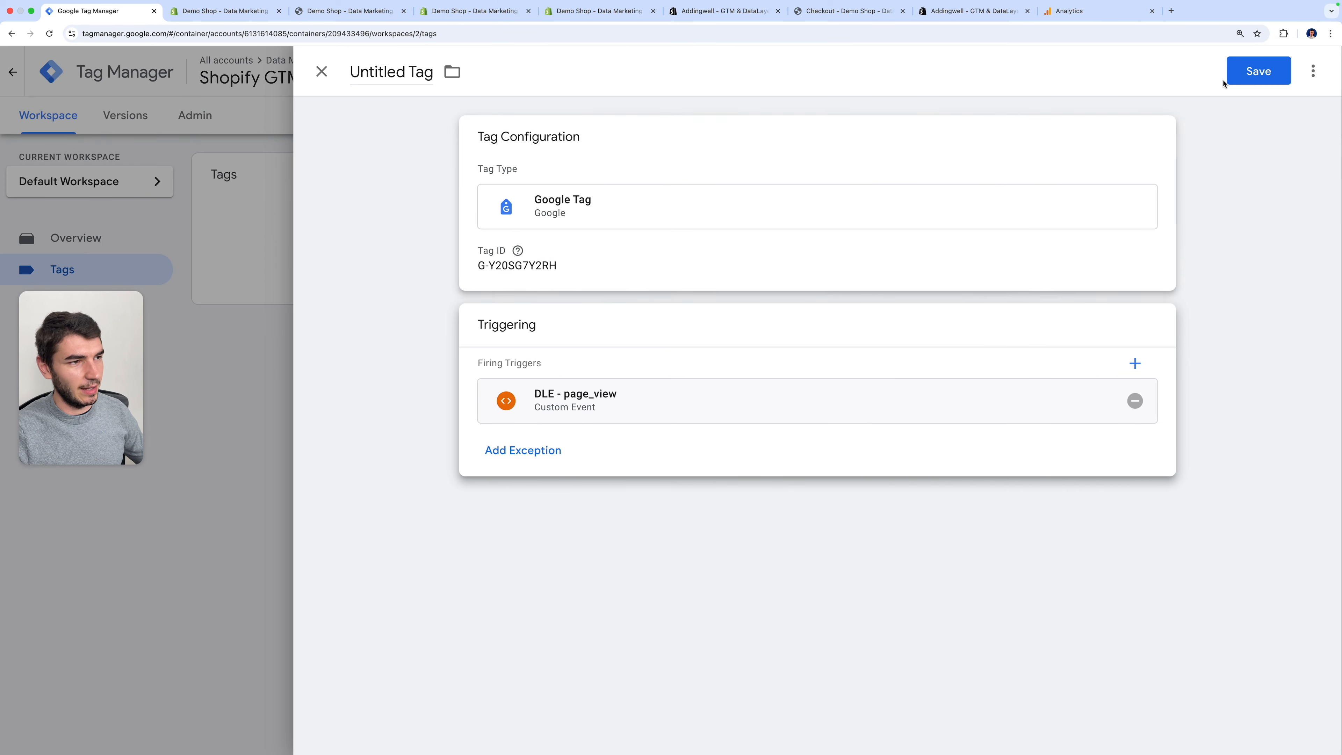
Save the tag under the name Google Tag - GA4.
click(1230, 80)
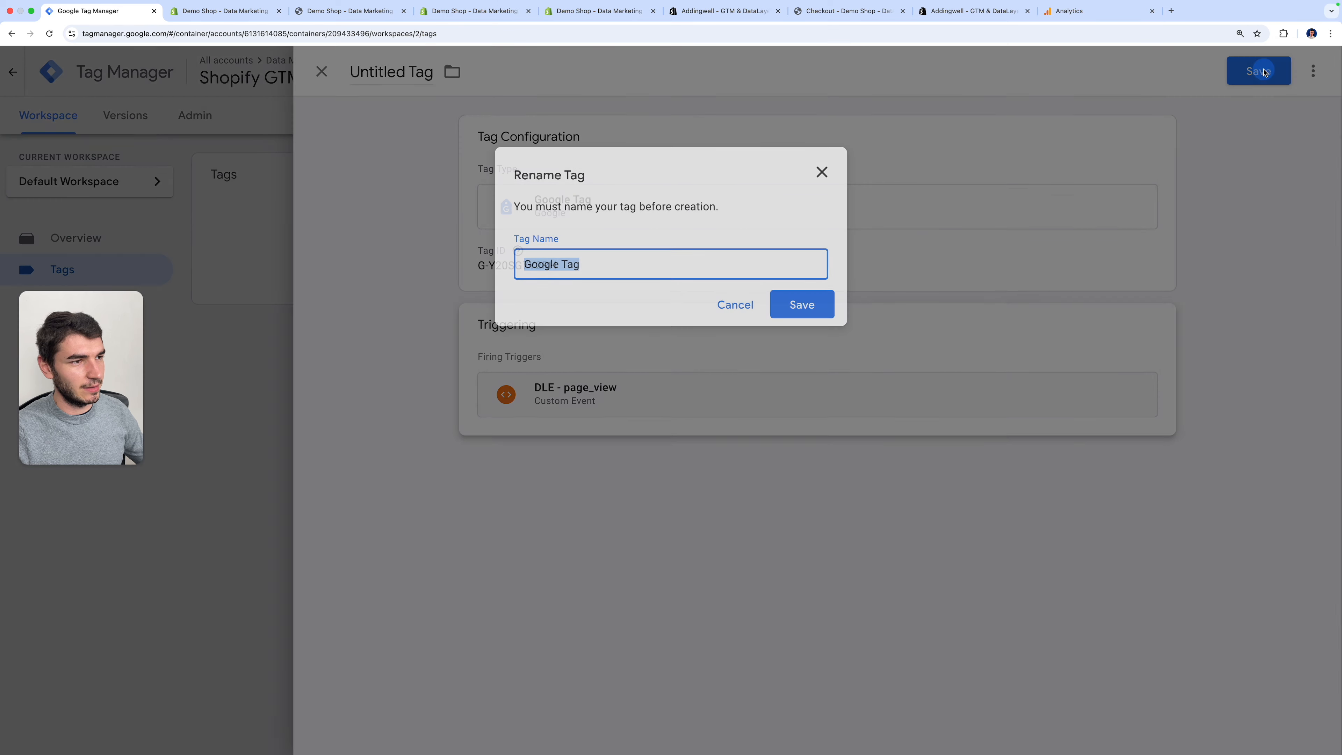
click(636, 264)
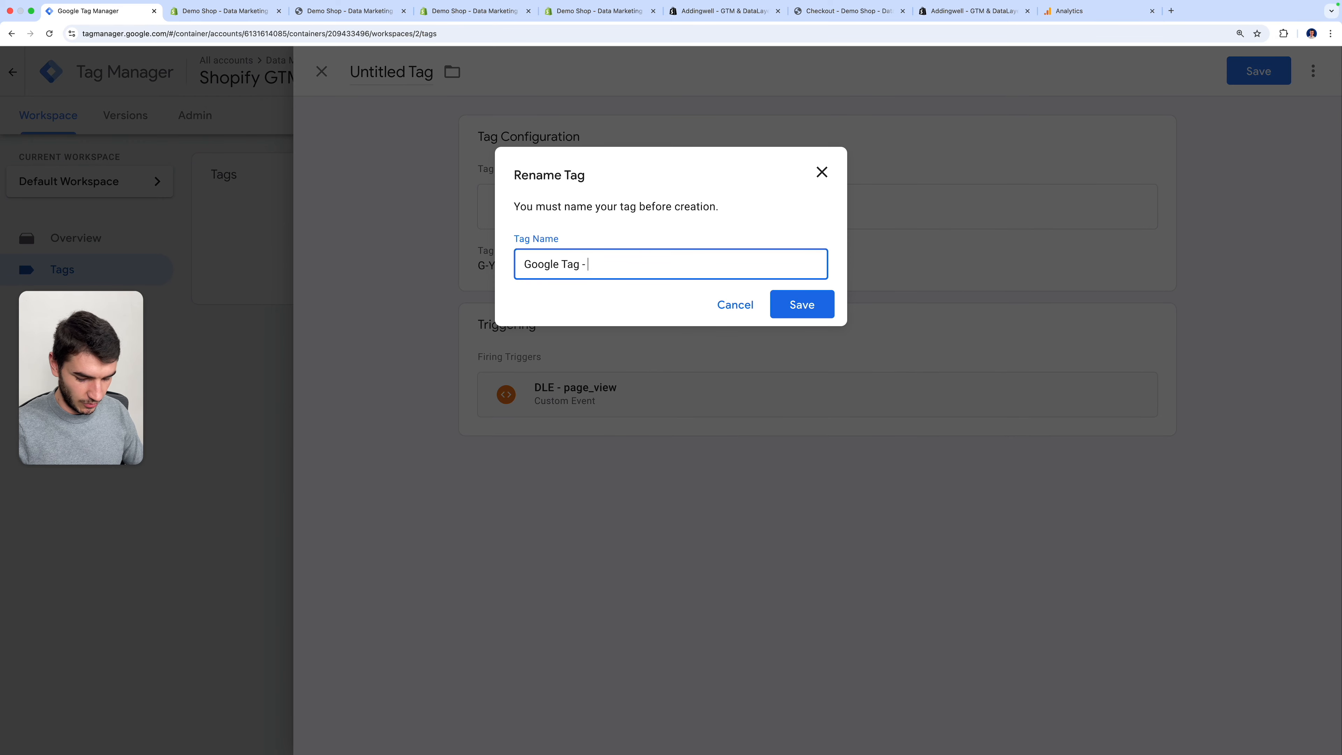
text(- GA4)
click(806, 305)
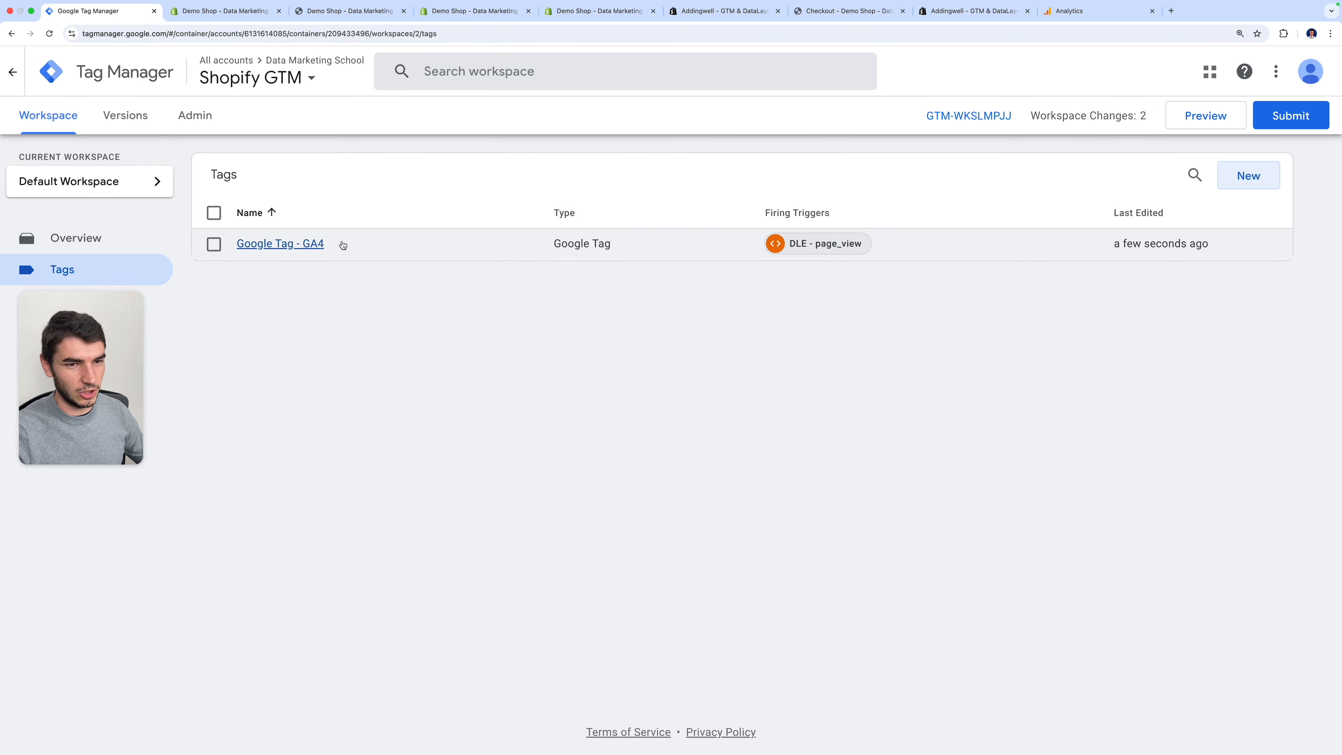
Open the Google Tag - GA4 tag and select its whole Tag ID.
click(320, 243)
click(258, 300)
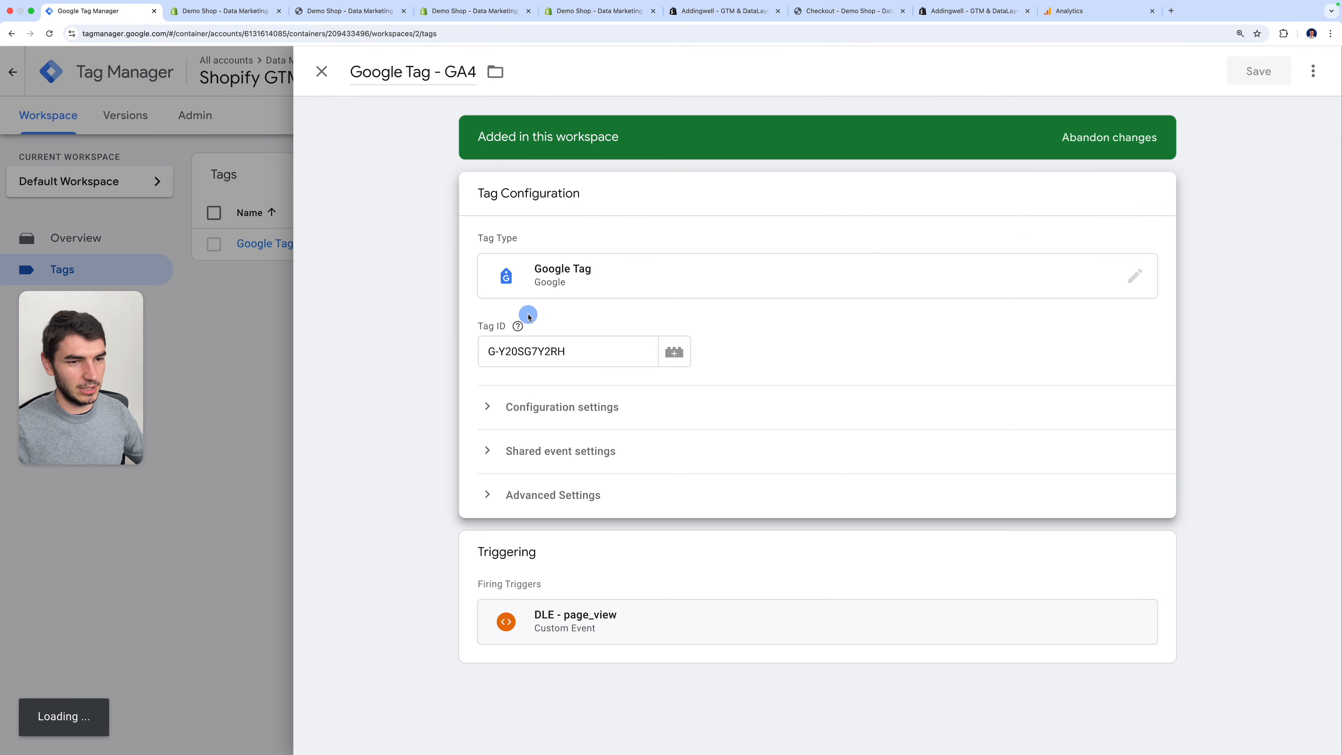
triple_click(539, 351)
Create a Google Analytics: GA4 Event tag with Measurement ID G-Y20SG7Y2RH and event name add_to_cart.
click(1238, 176)
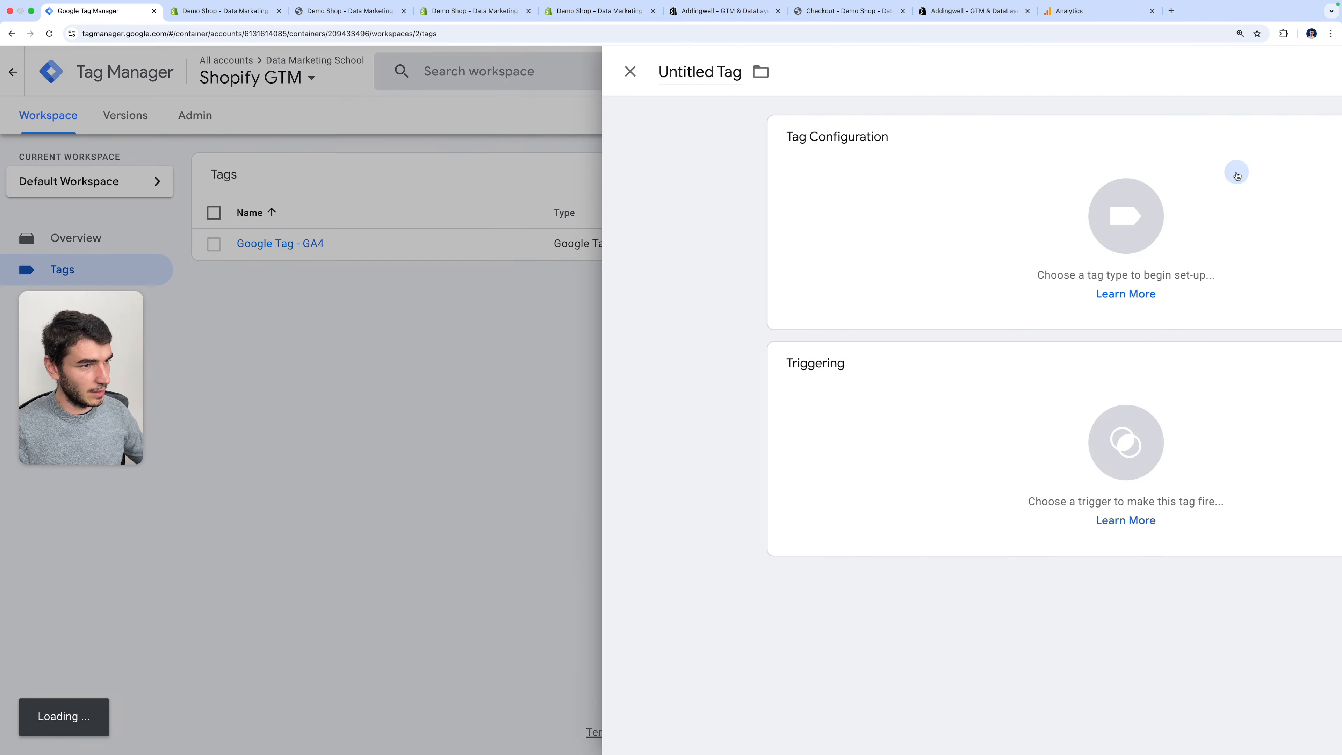
click(907, 204)
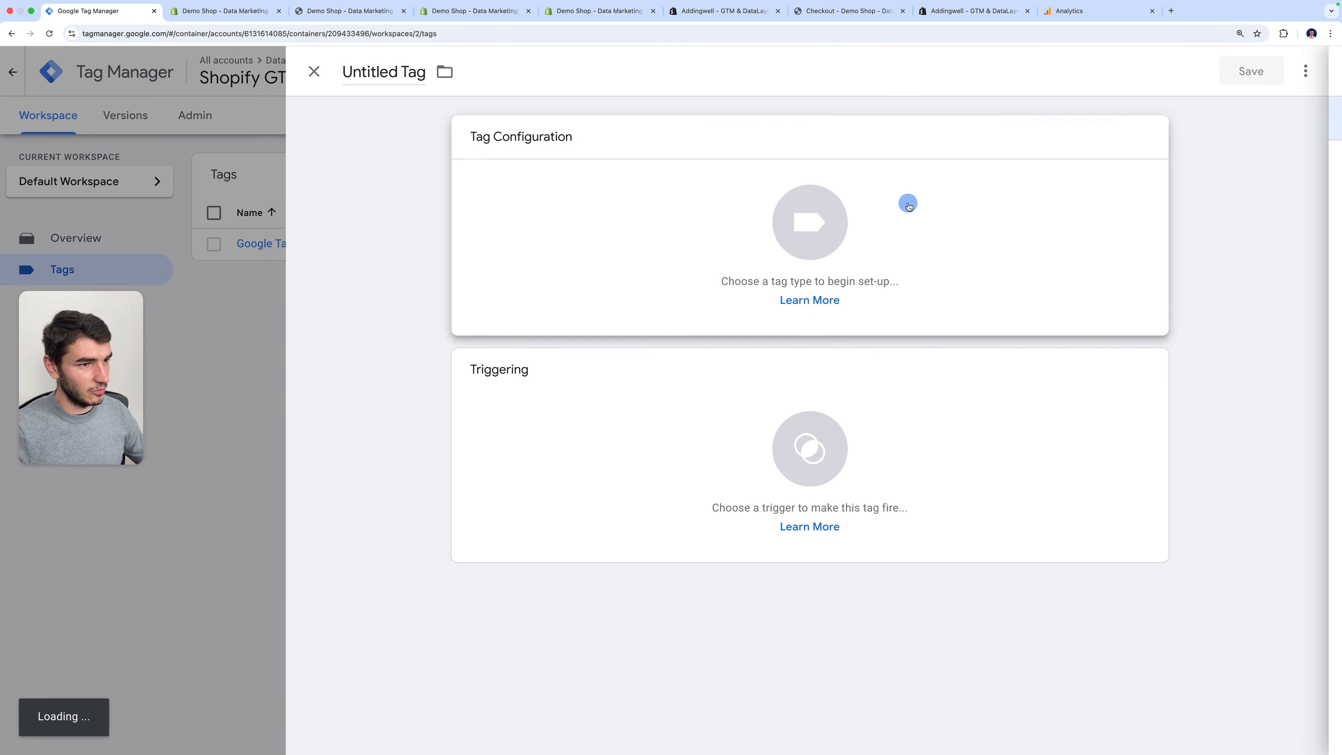
click(967, 208)
click(1090, 226)
click(614, 302)
key(super+v)
click(527, 381)
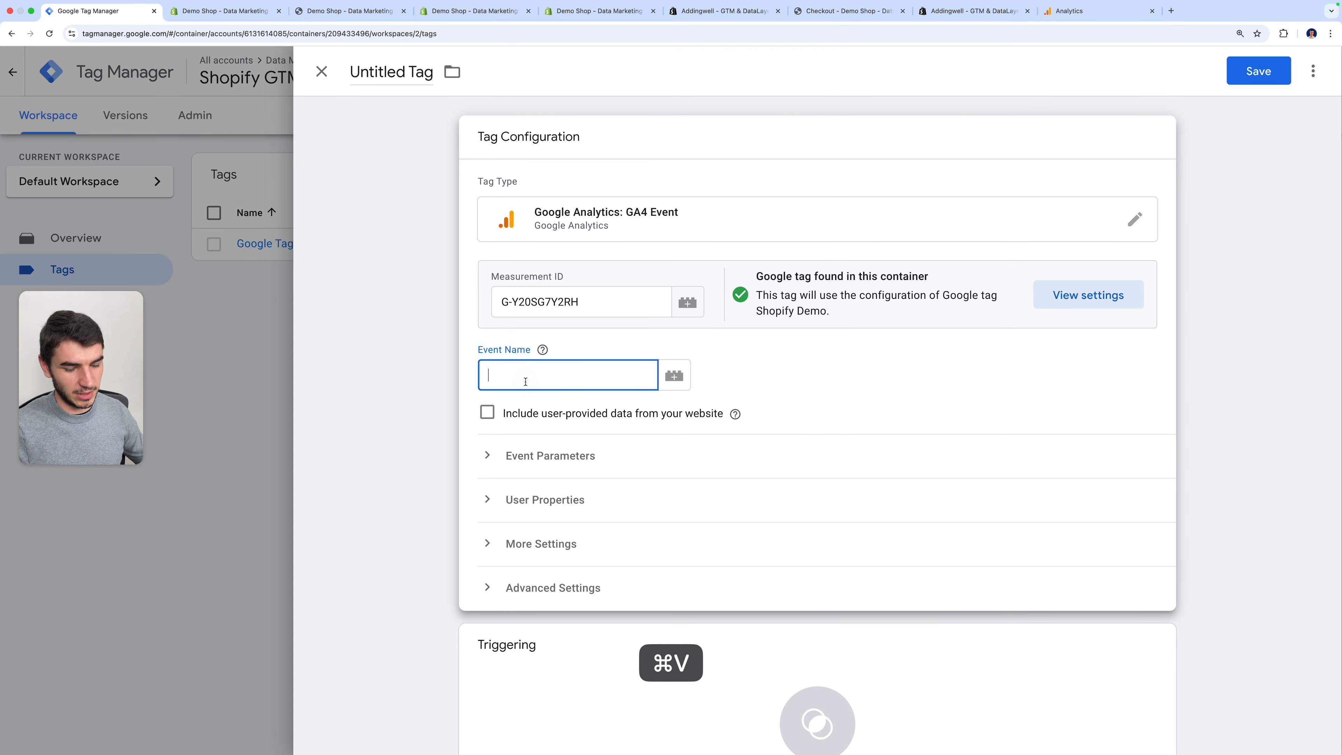
text(add_to_cart)
Enable sending Ecommerce data for the add_to_cart tag with Data Layer as the data source.
scroll(650, 466, down, 2)
click(544, 495)
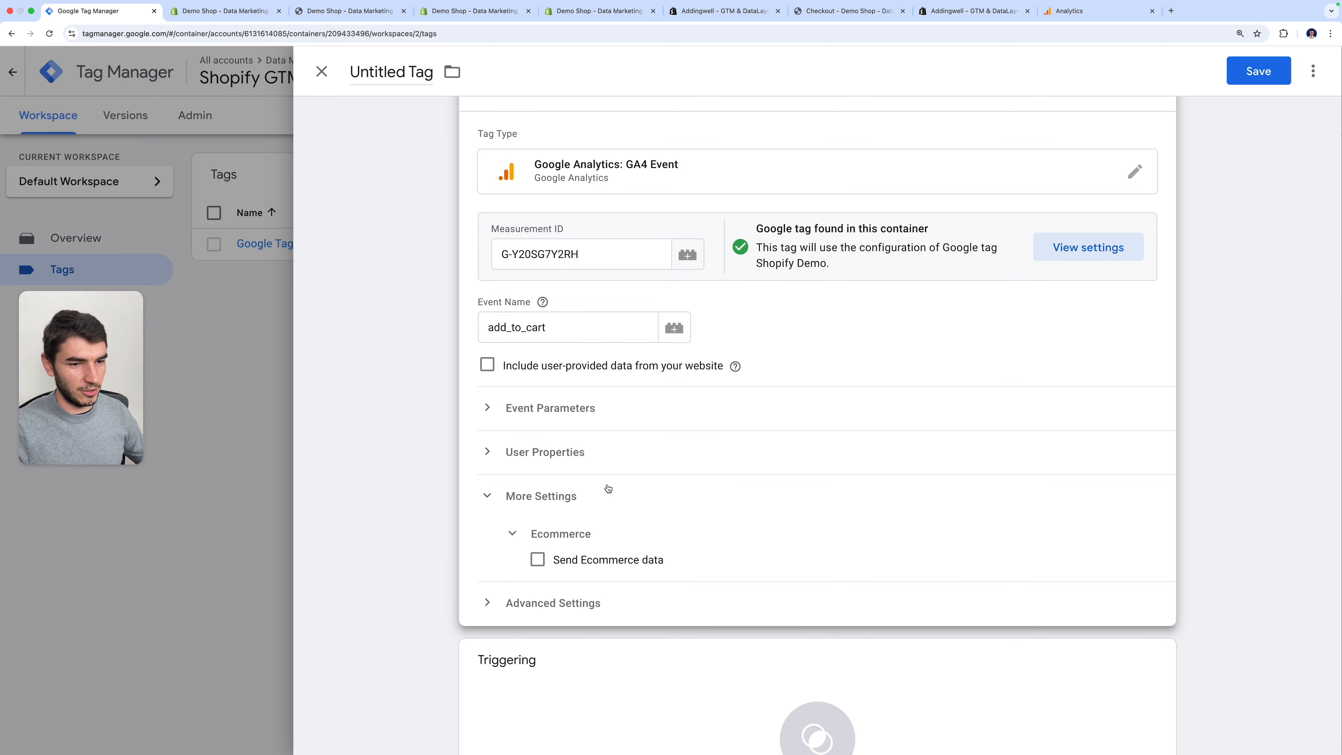
click(537, 559)
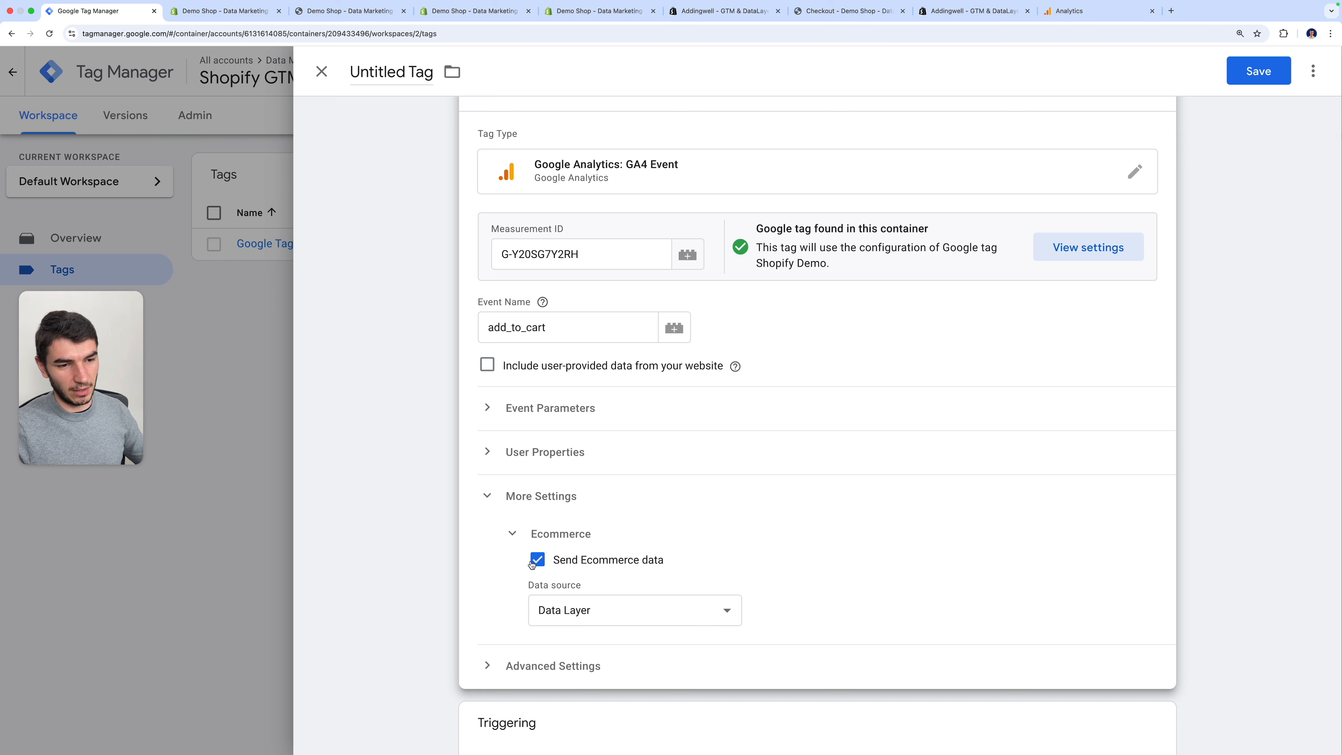
click(513, 534)
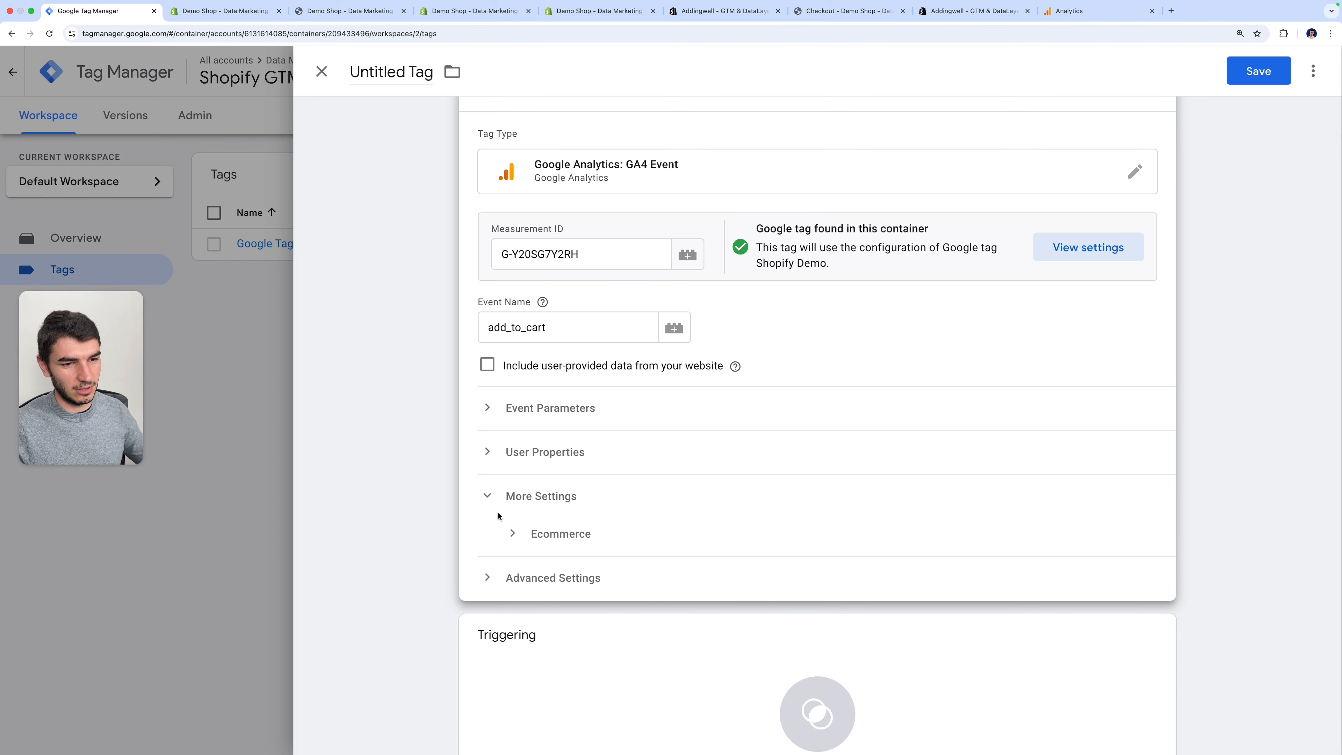
click(492, 500)
scroll(620, 513, down, 2)
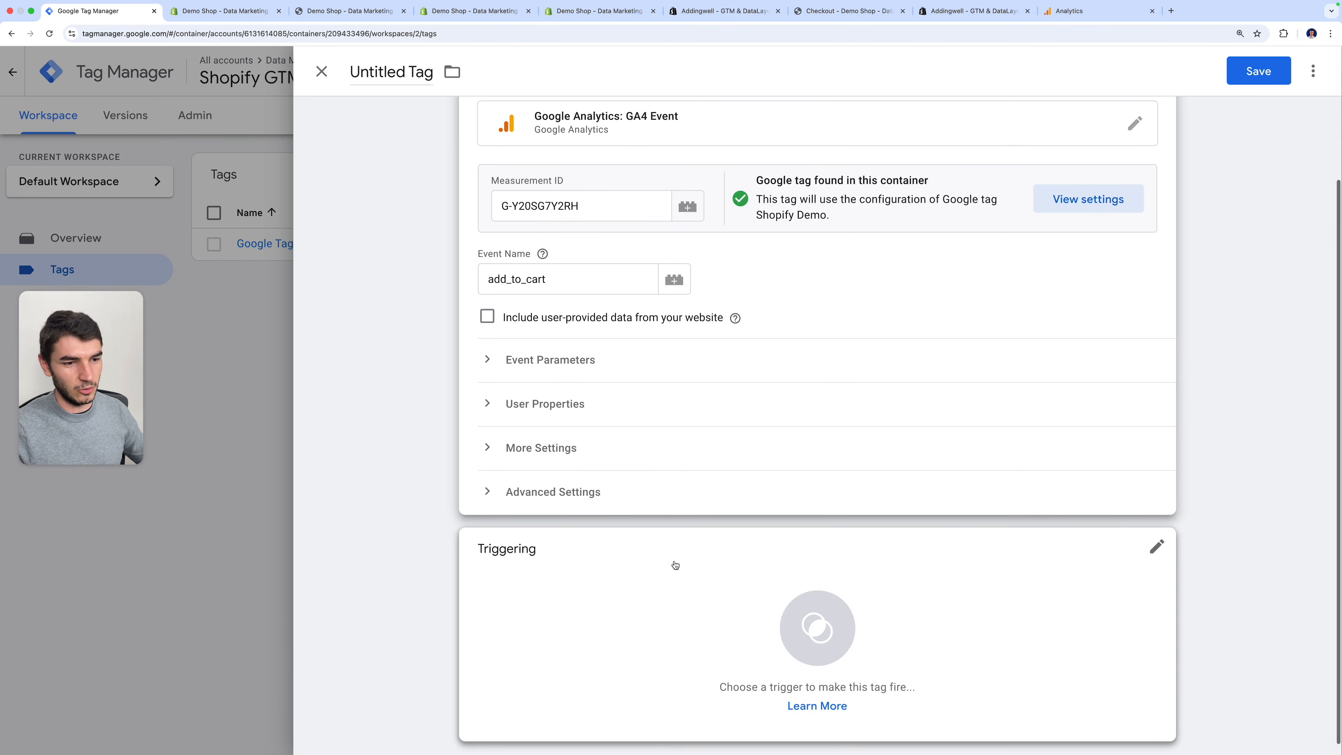
Create and save a Custom Event trigger named DLE - add_to_cart for the event add_to_cart as the tag's firing trigger.
click(675, 564)
click(1312, 70)
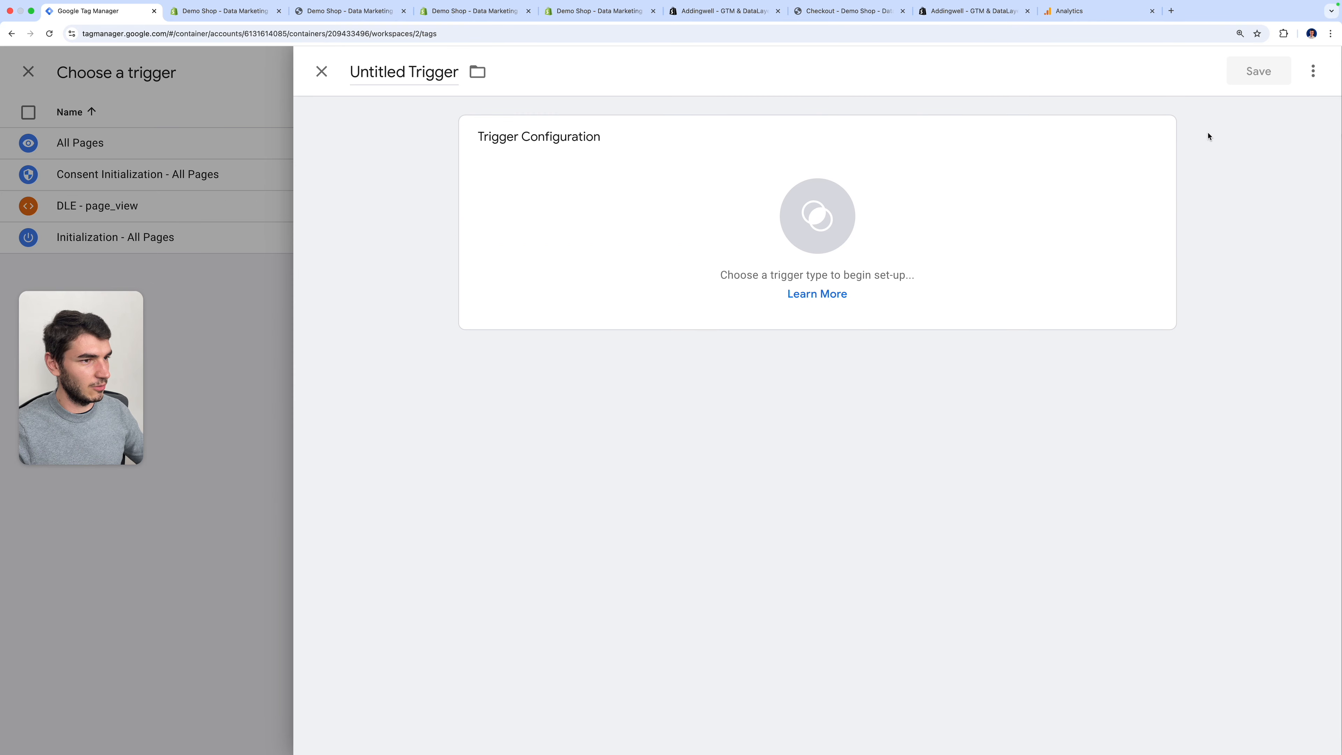
click(956, 153)
scroll(1074, 541, down, 4)
click(1073, 544)
click(539, 297)
text(add_t)
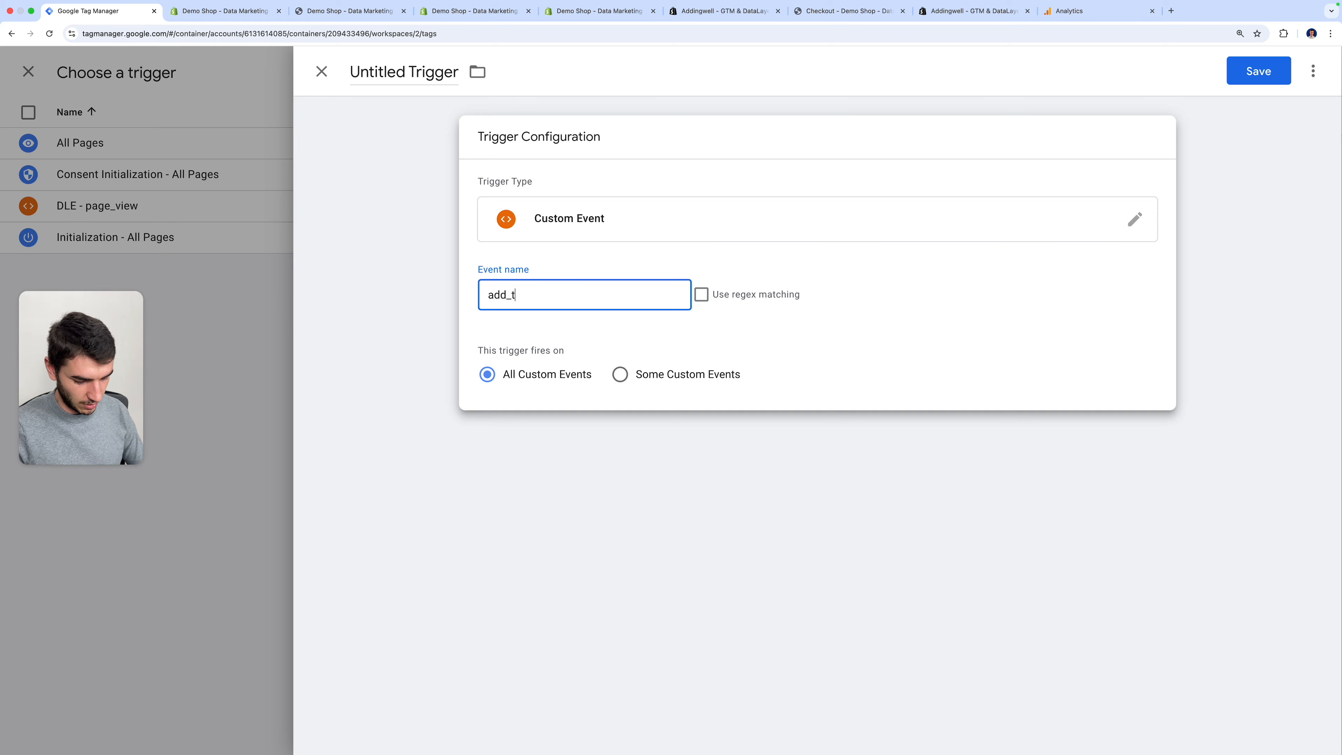
click(1259, 70)
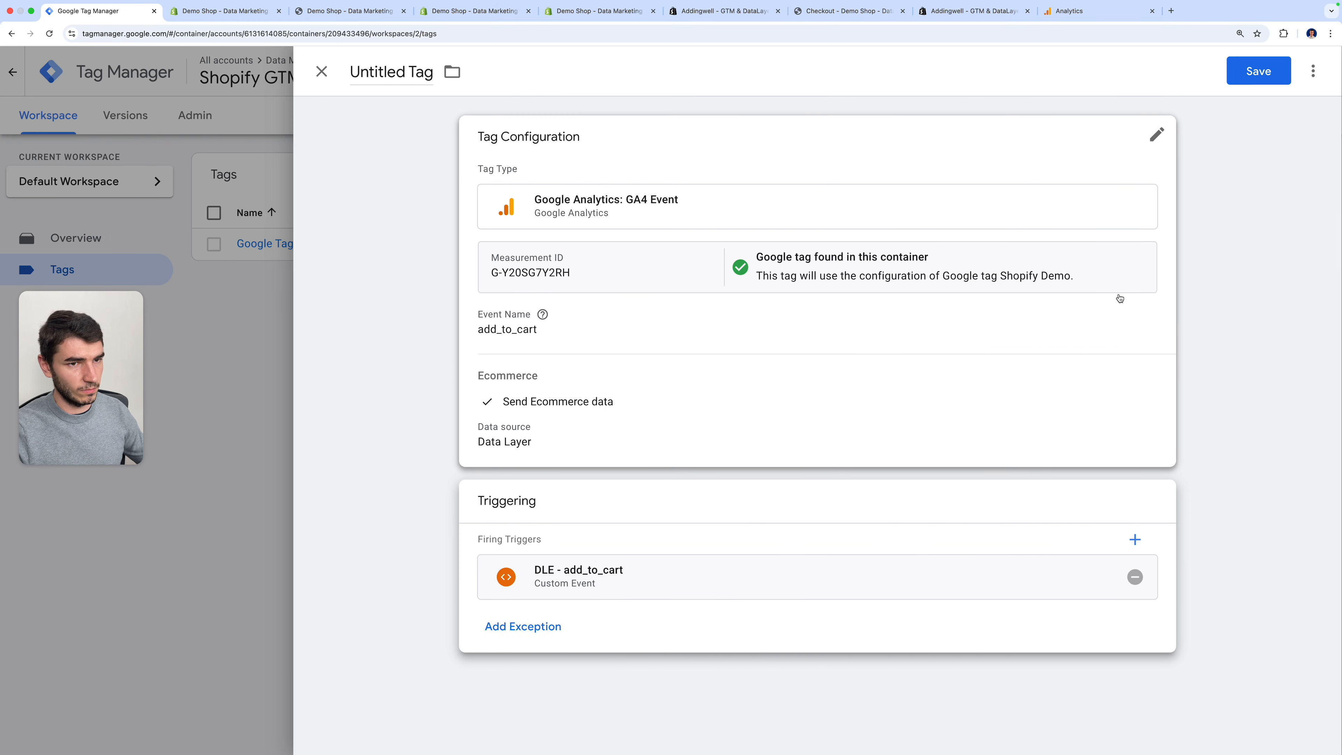
Name the tag GA4 - Event - add_to_cart and save it.
click(391, 71)
key(super+a)
text(GA4 -Event)
key(BackSpace)
text(- add_to_cart)
click(1259, 71)
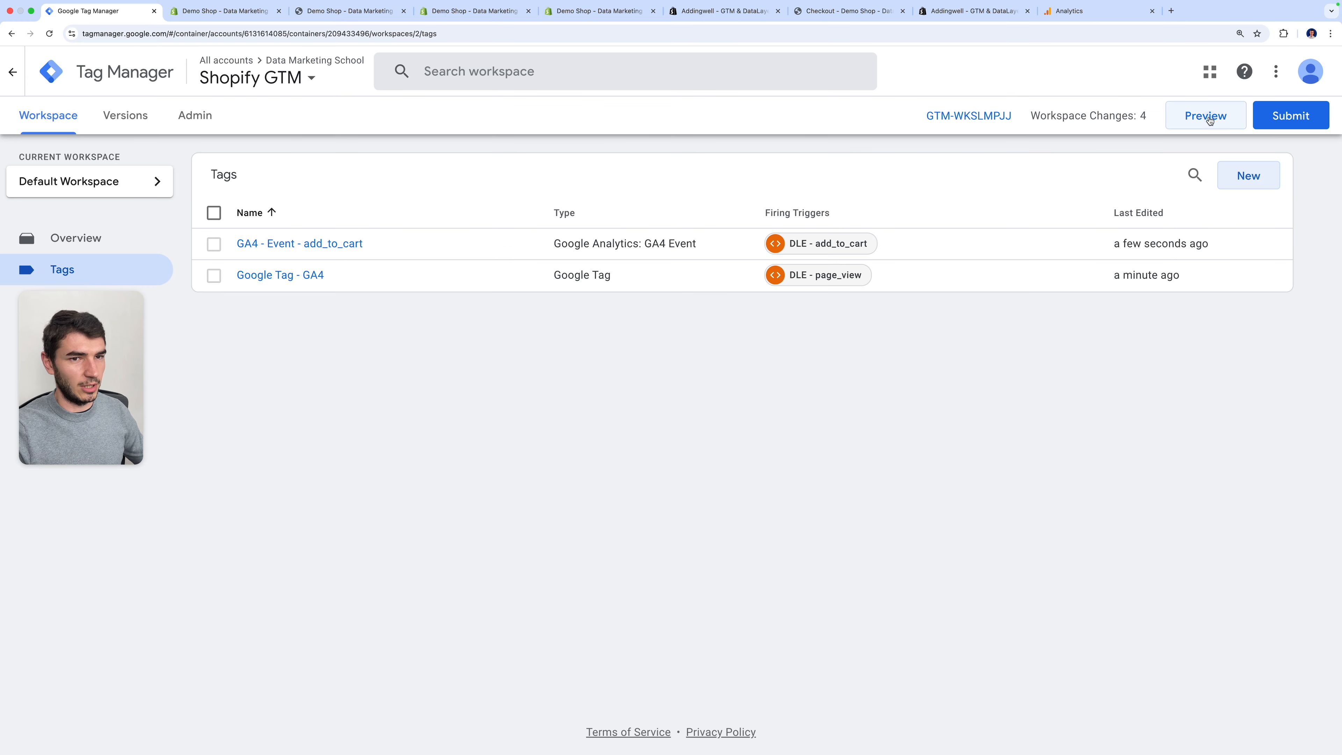
Preview the container on the demo shop and examine the page_type and page_view pushes and the Google Tag - GA4 firing details.
click(1207, 116)
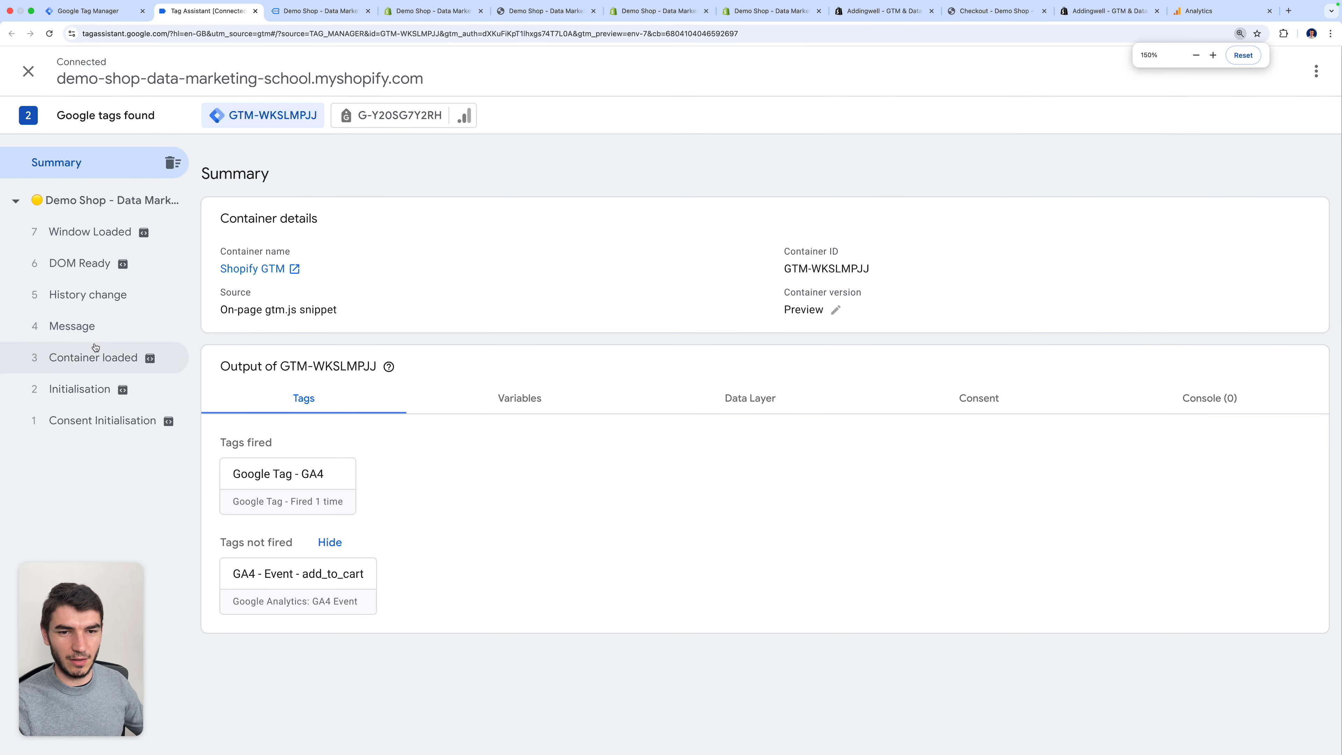
click(110, 327)
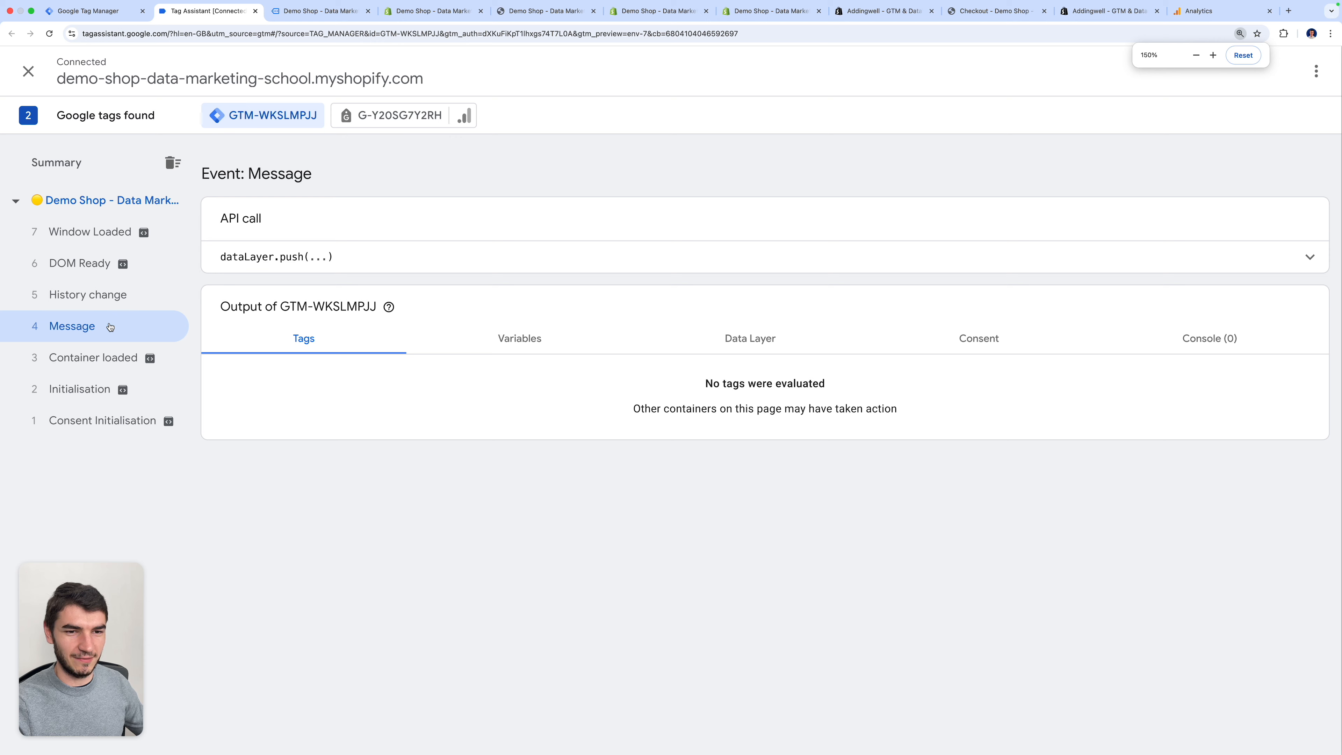
click(686, 263)
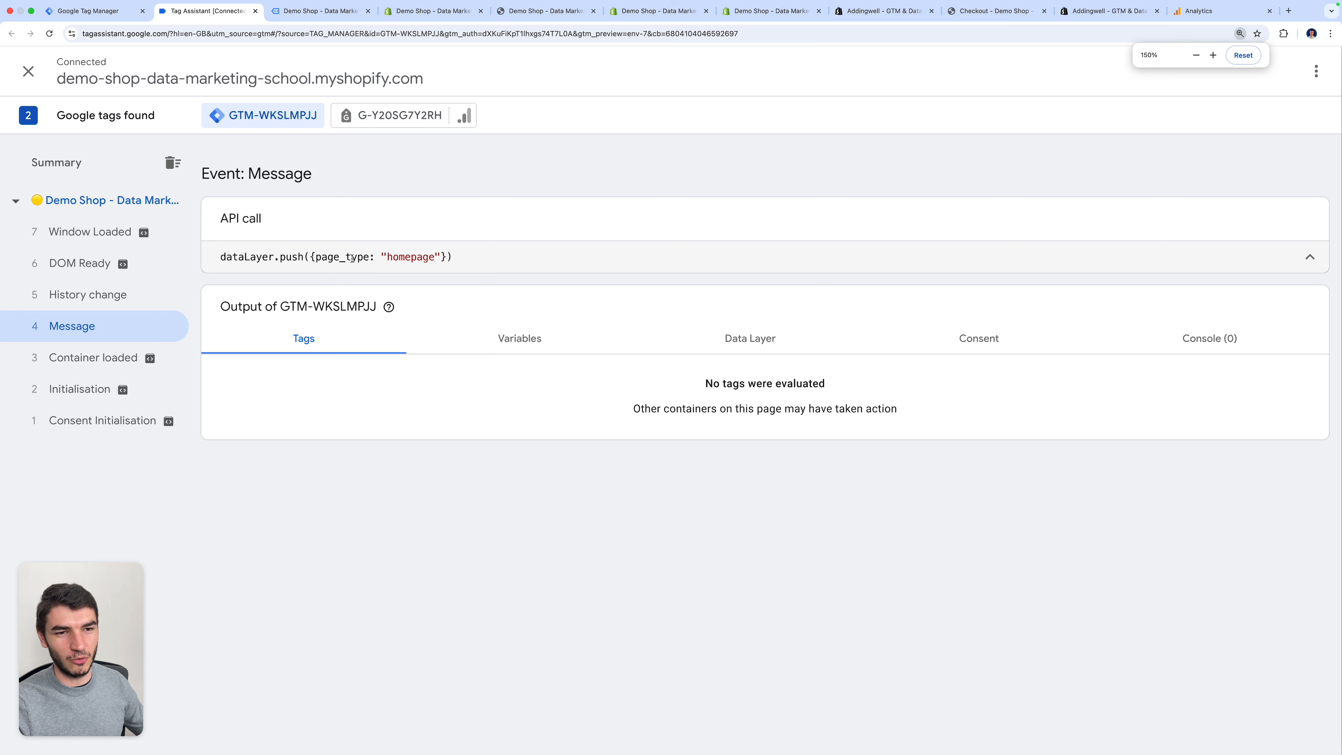
click(126, 302)
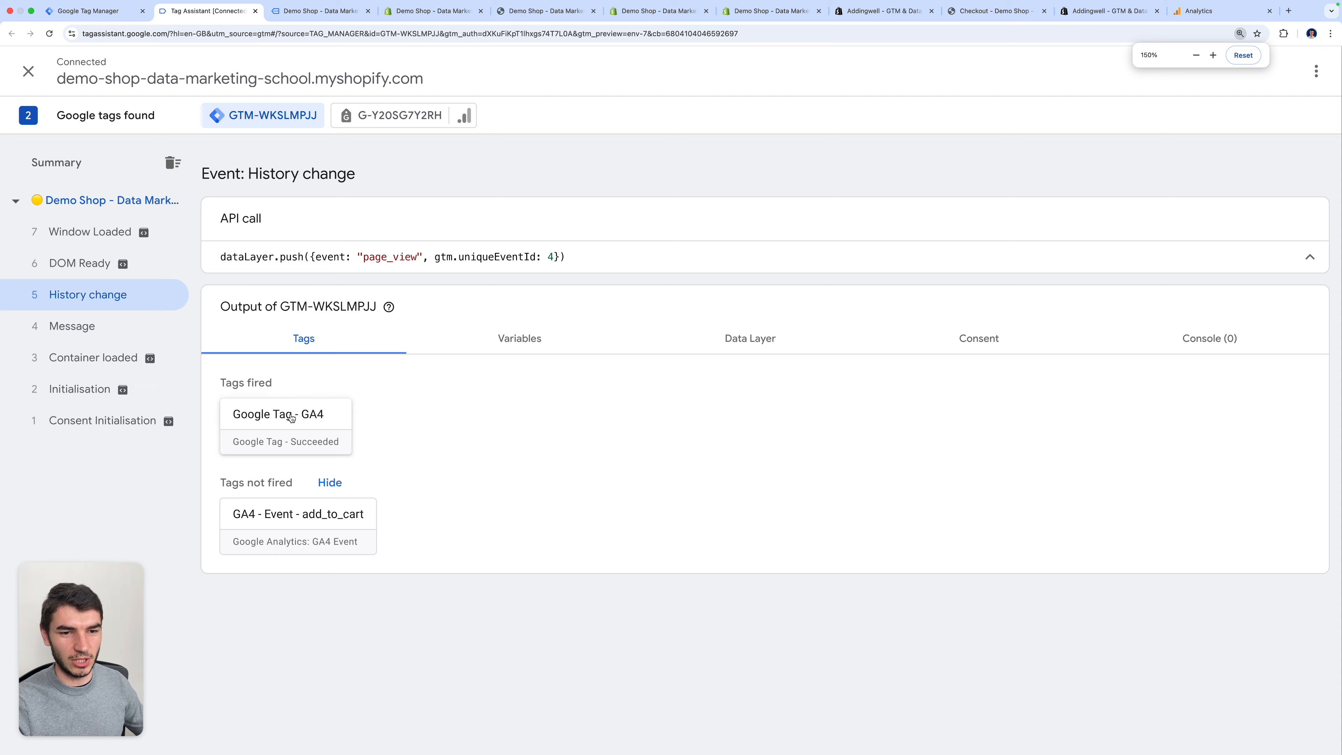
click(271, 436)
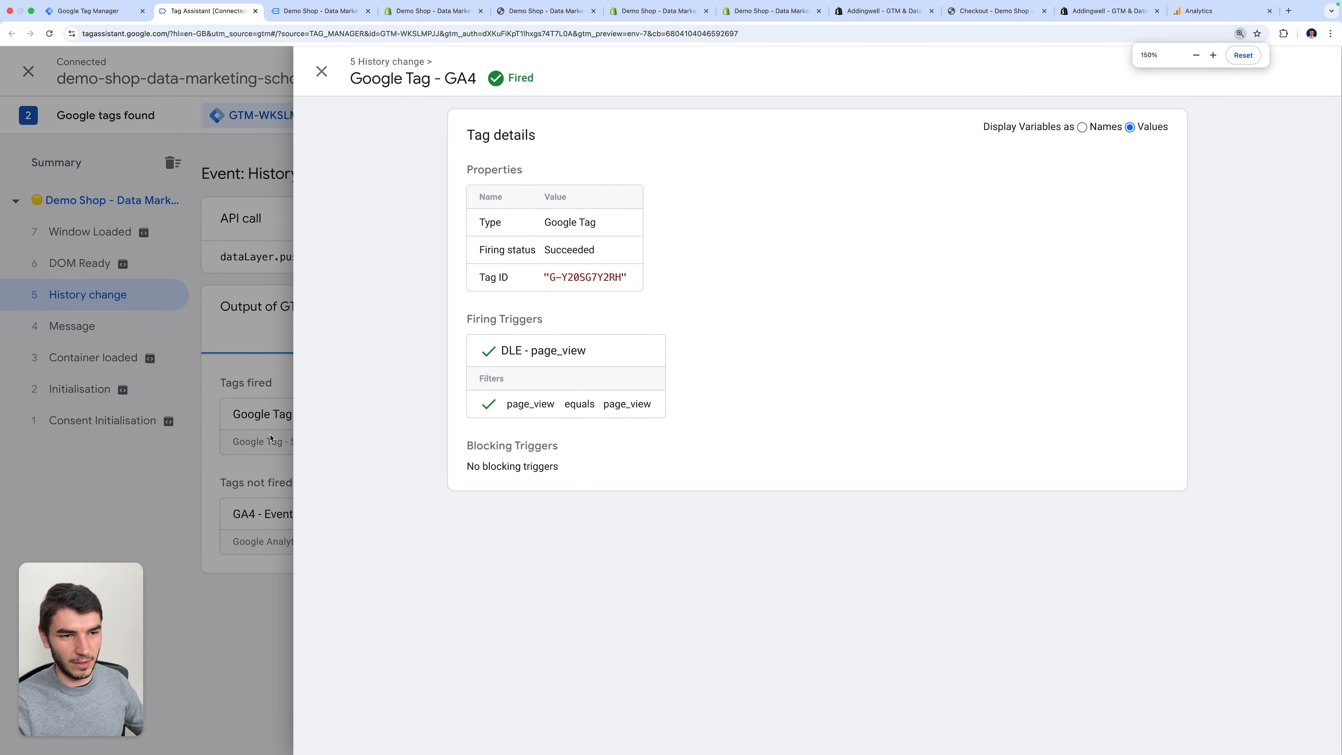
click(278, 346)
Examine the parameters of the Page view hit sent to G-Y20SG7Y2RH by the Config event.
click(418, 113)
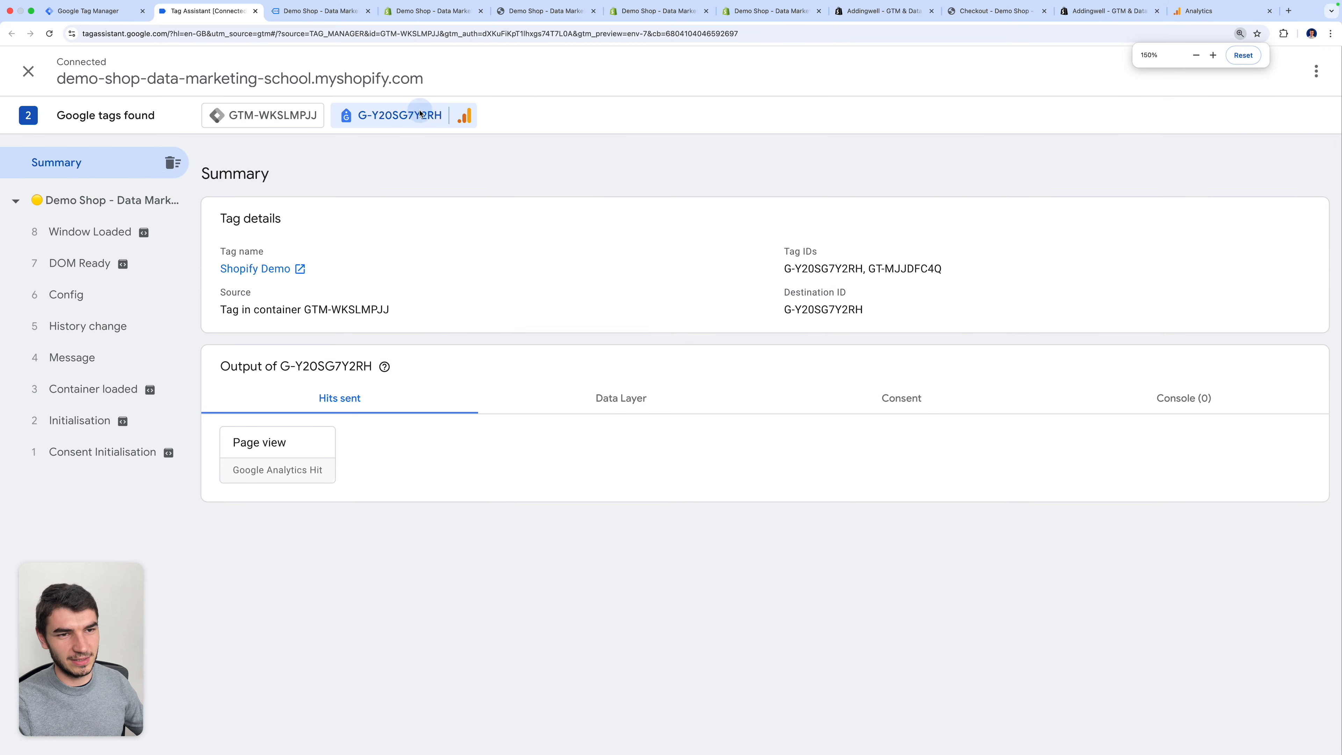
click(66, 294)
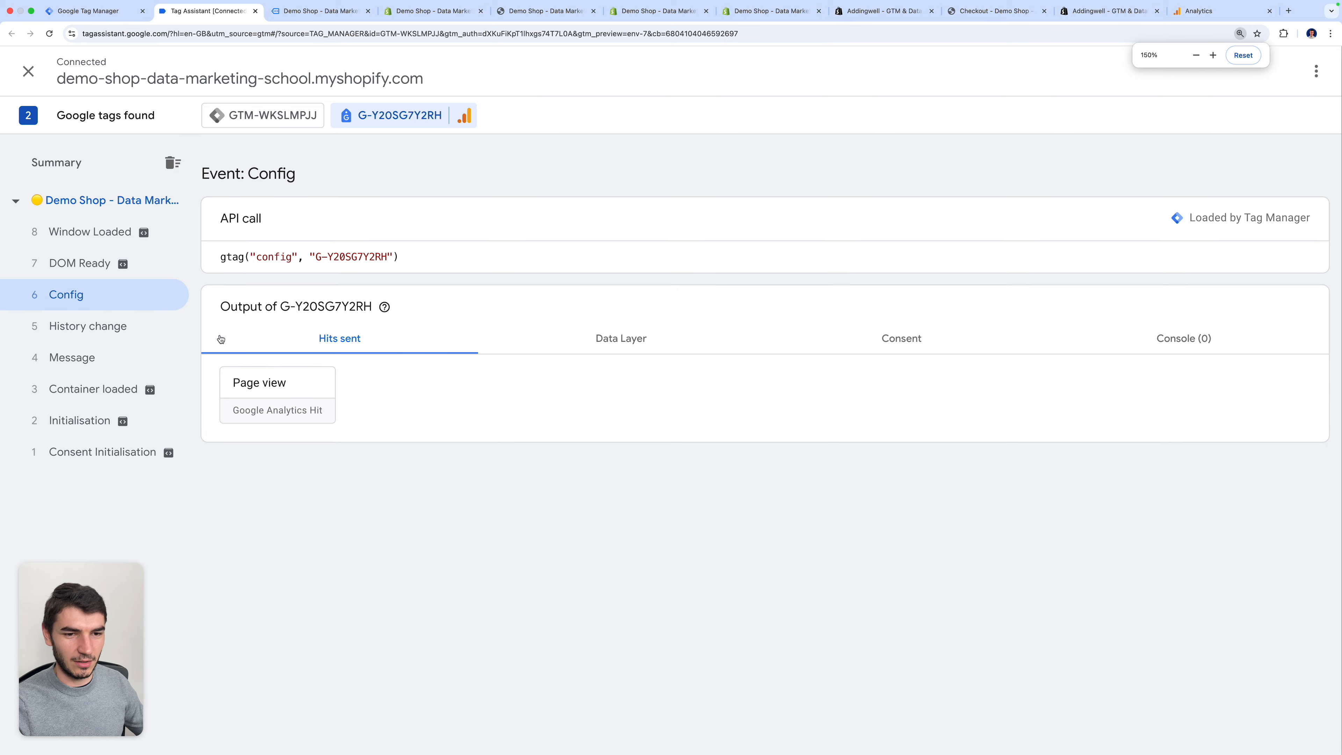
click(292, 395)
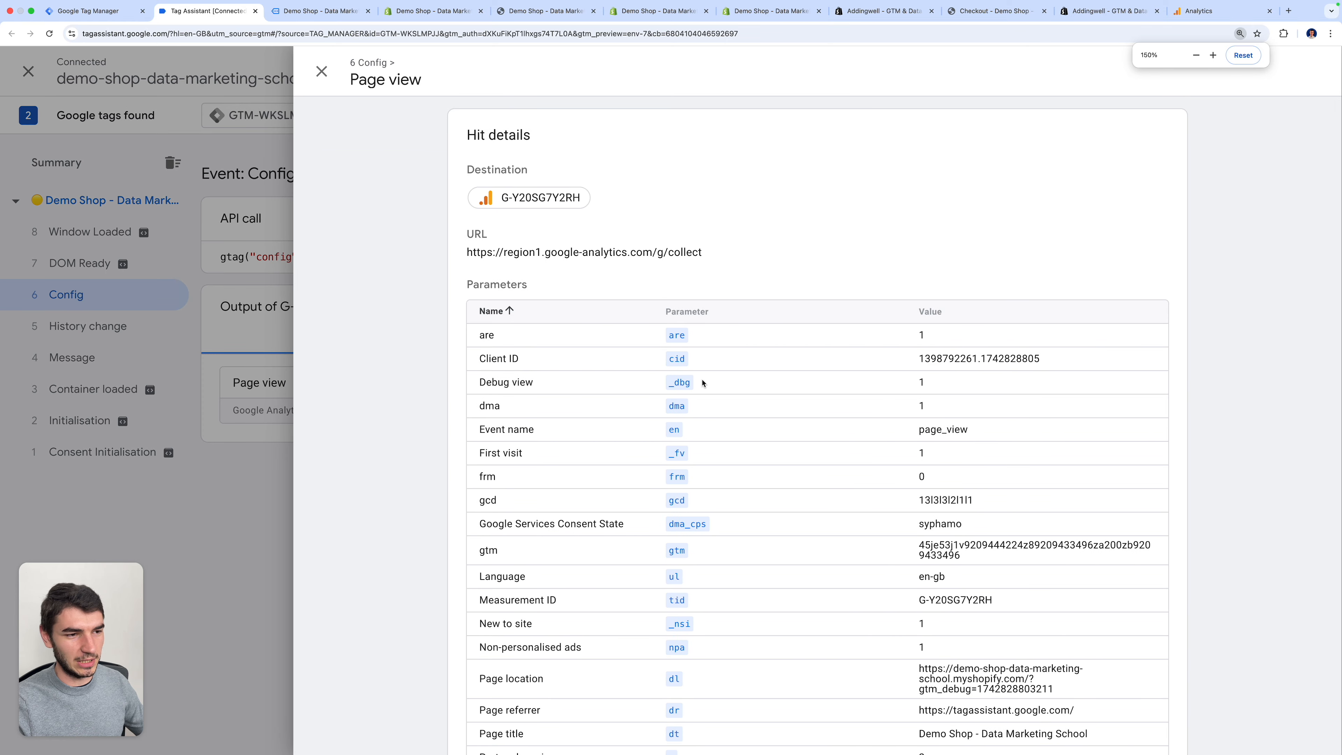
scroll(807, 434, down, 1)
scroll(807, 435, down, 4)
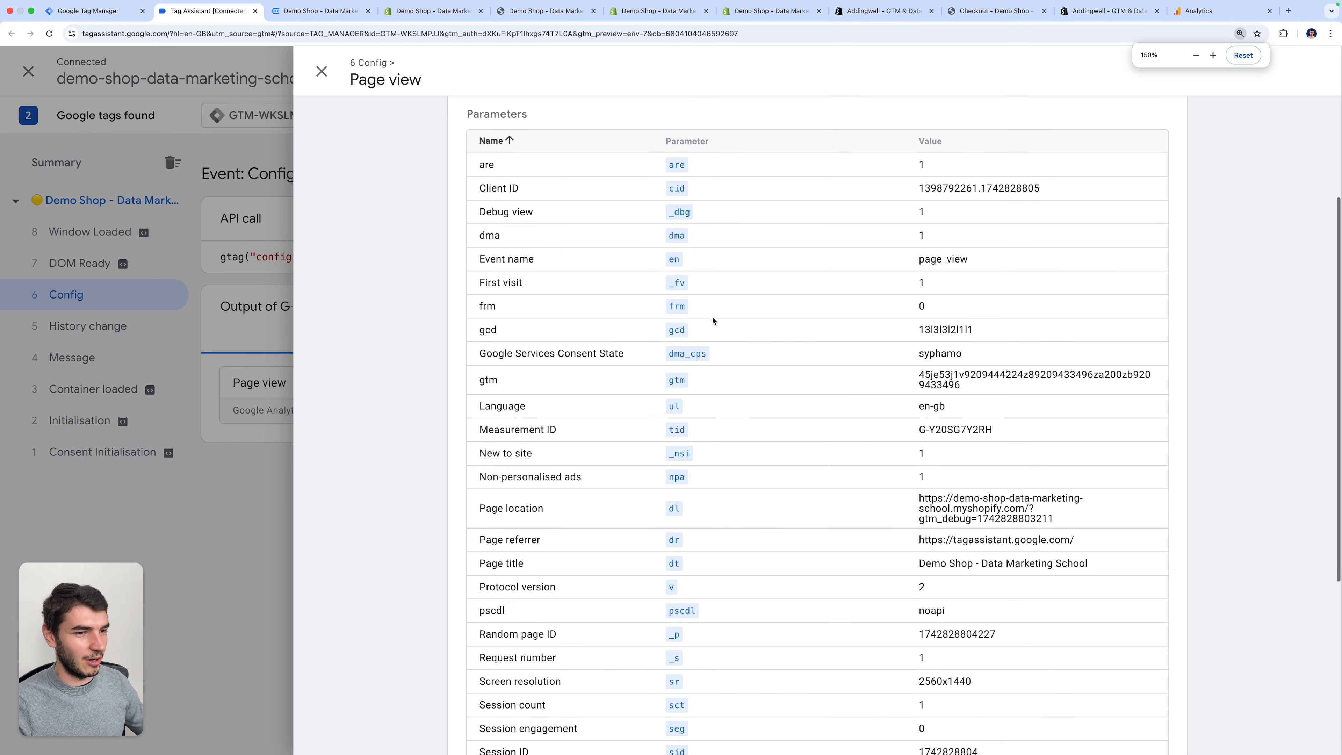
scroll(913, 326, down, 8)
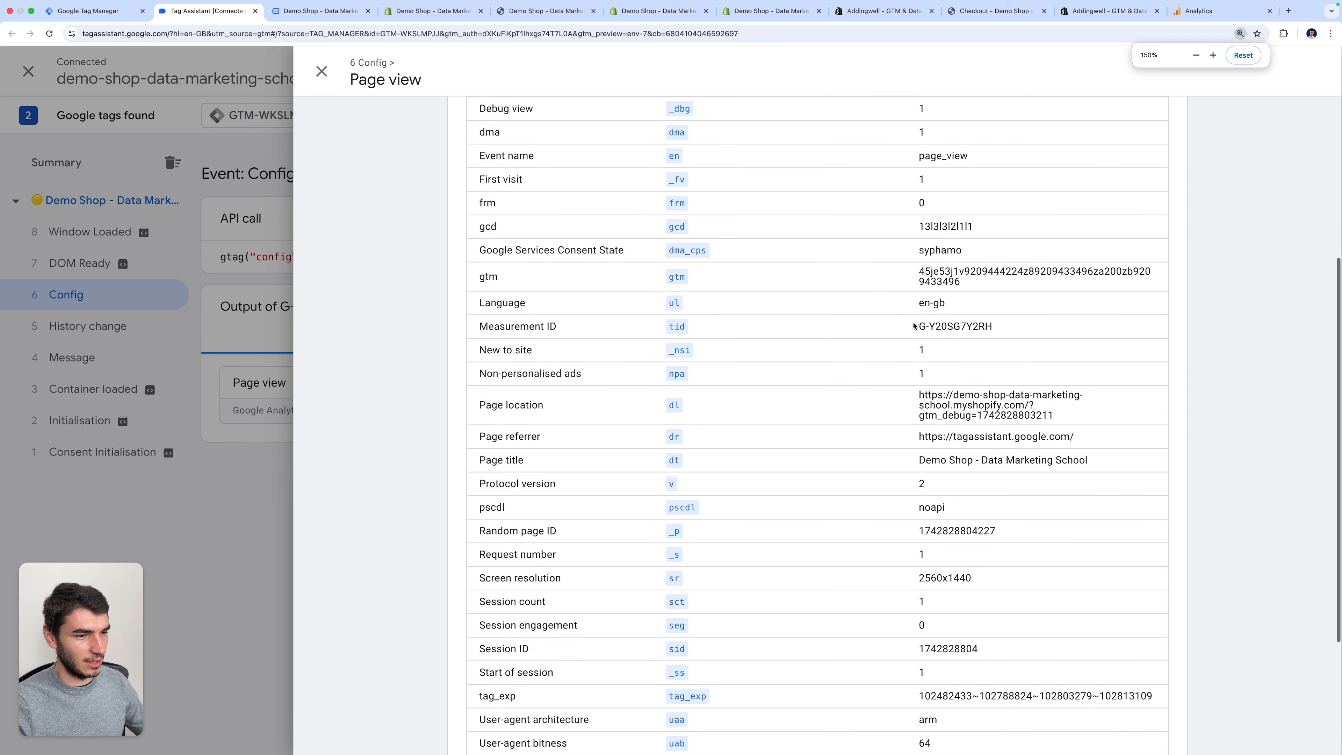
scroll(846, 424, up, 4)
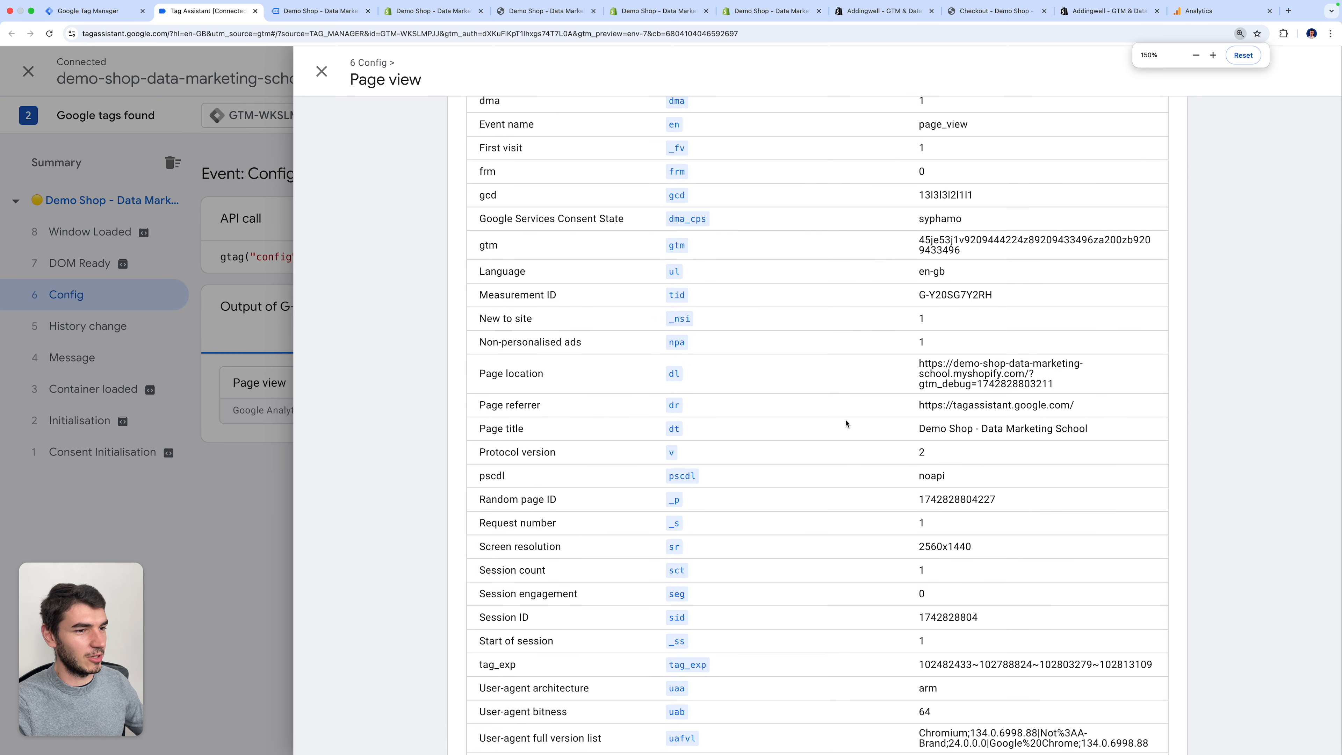
click(264, 404)
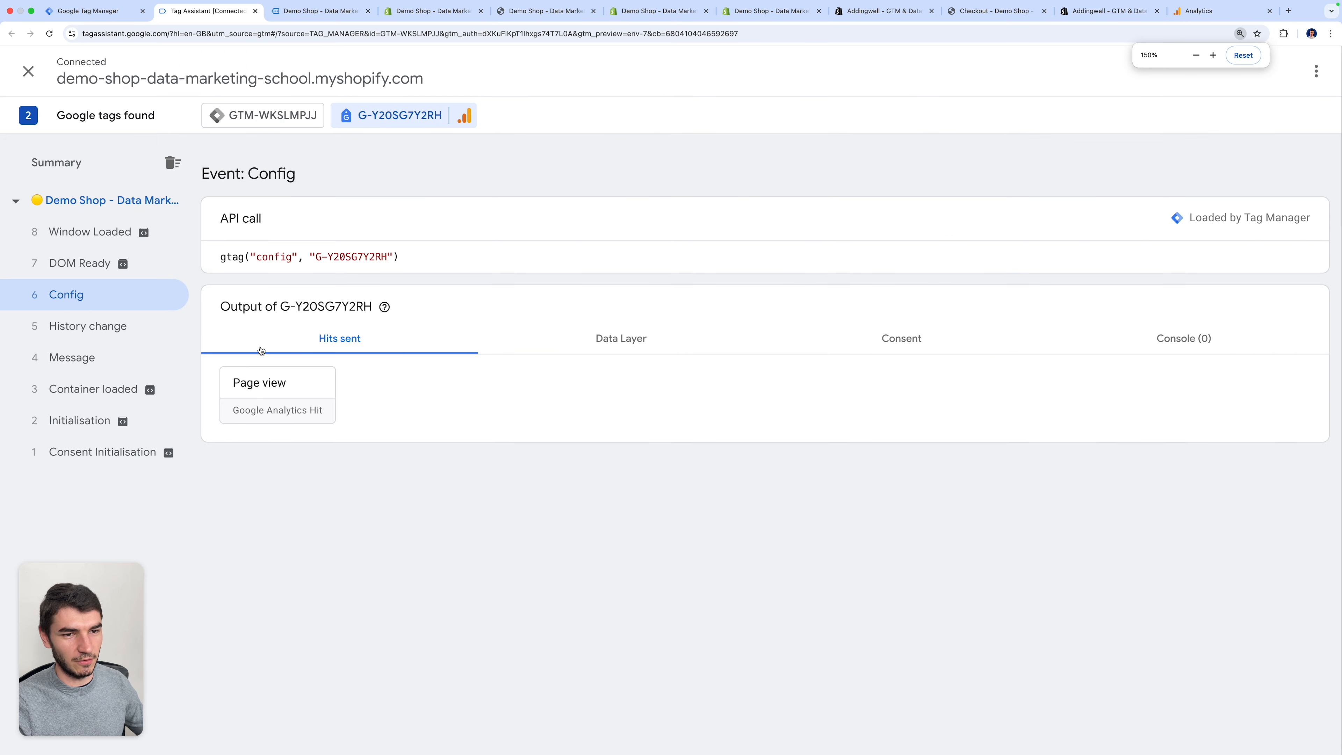
Switch to the previewed demo shop, open the Bangle Bracelet from the catalog and add it to the cart.
click(317, 10)
click(639, 99)
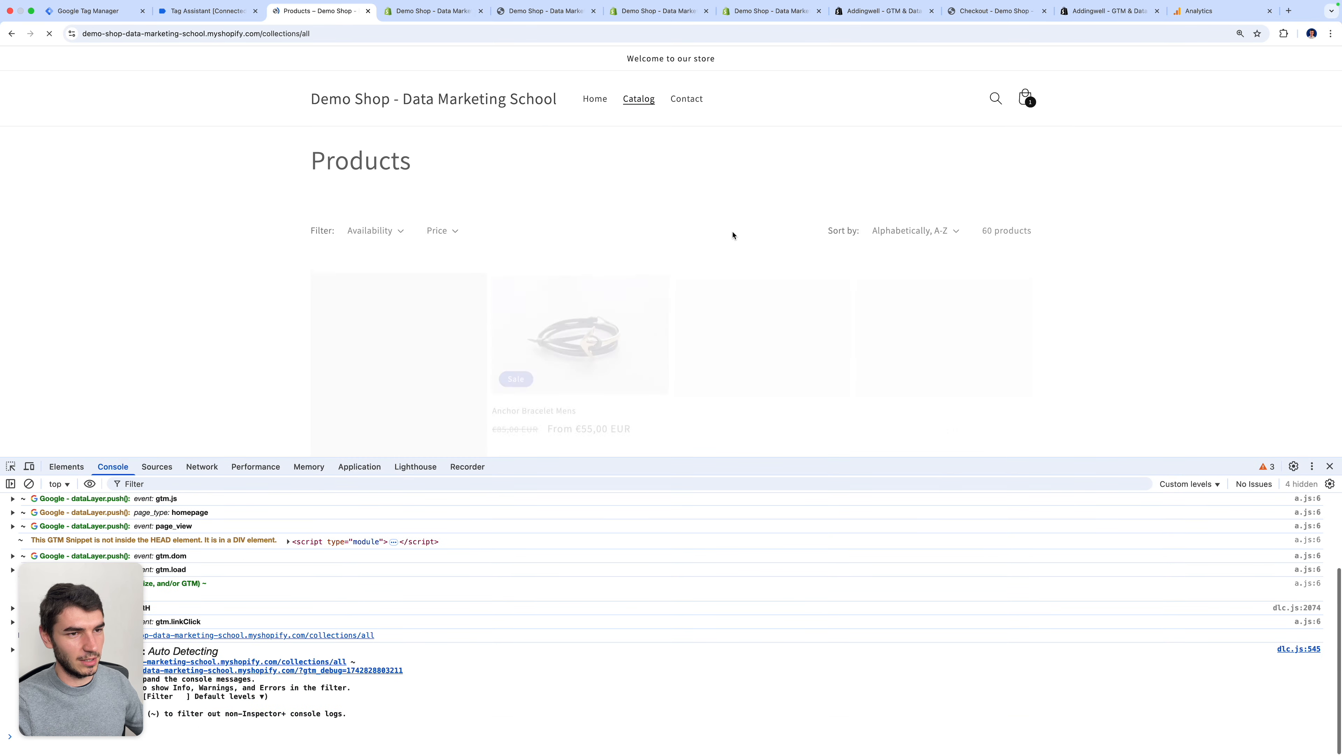
click(967, 226)
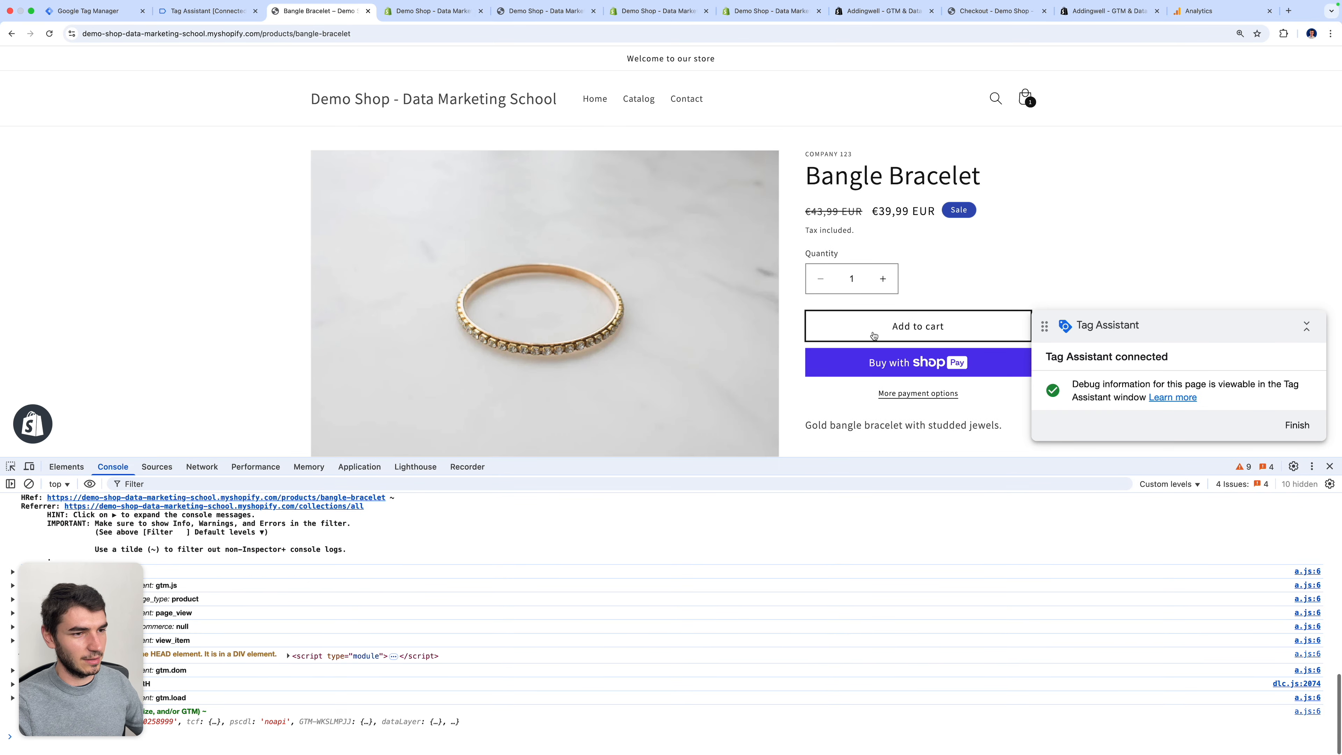
Return to Tag Assistant and examine the GTM-WKSLMPJJ container's add_to_cart event, including its full dataLayer push and fired tags.
click(206, 11)
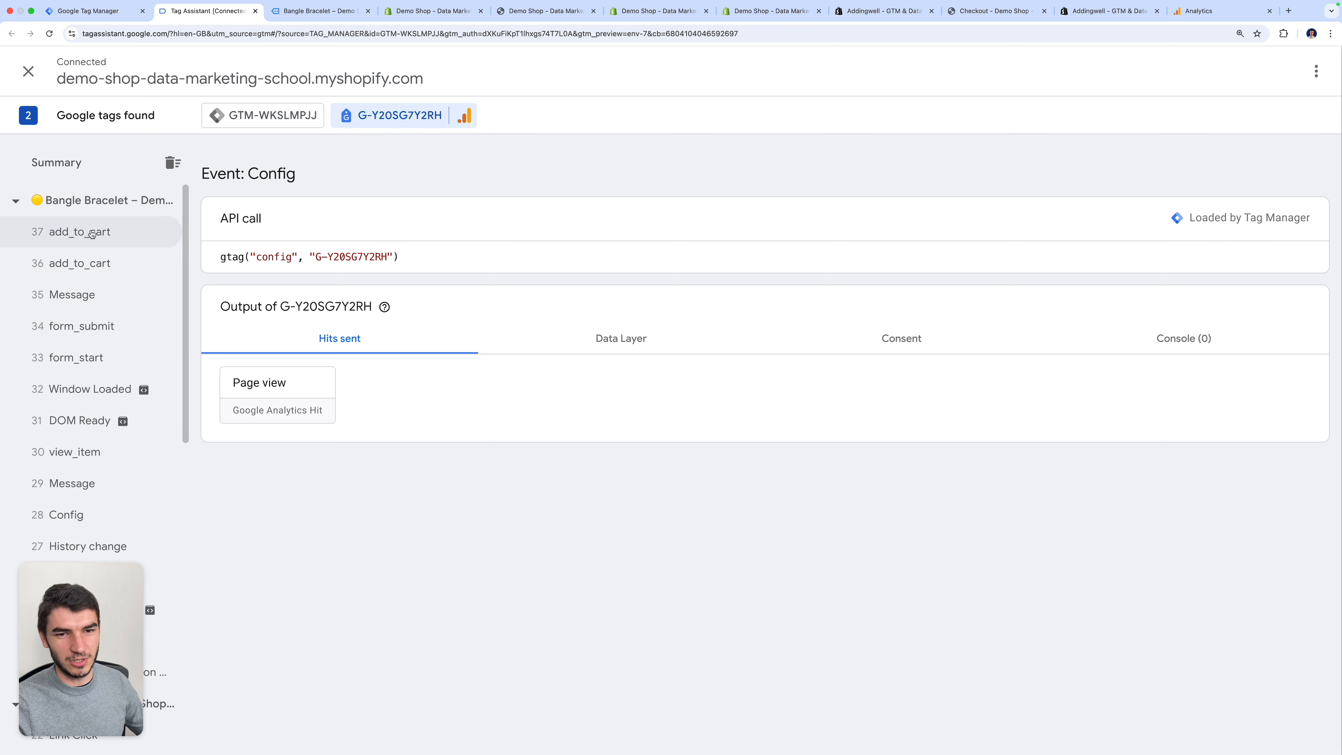
click(280, 116)
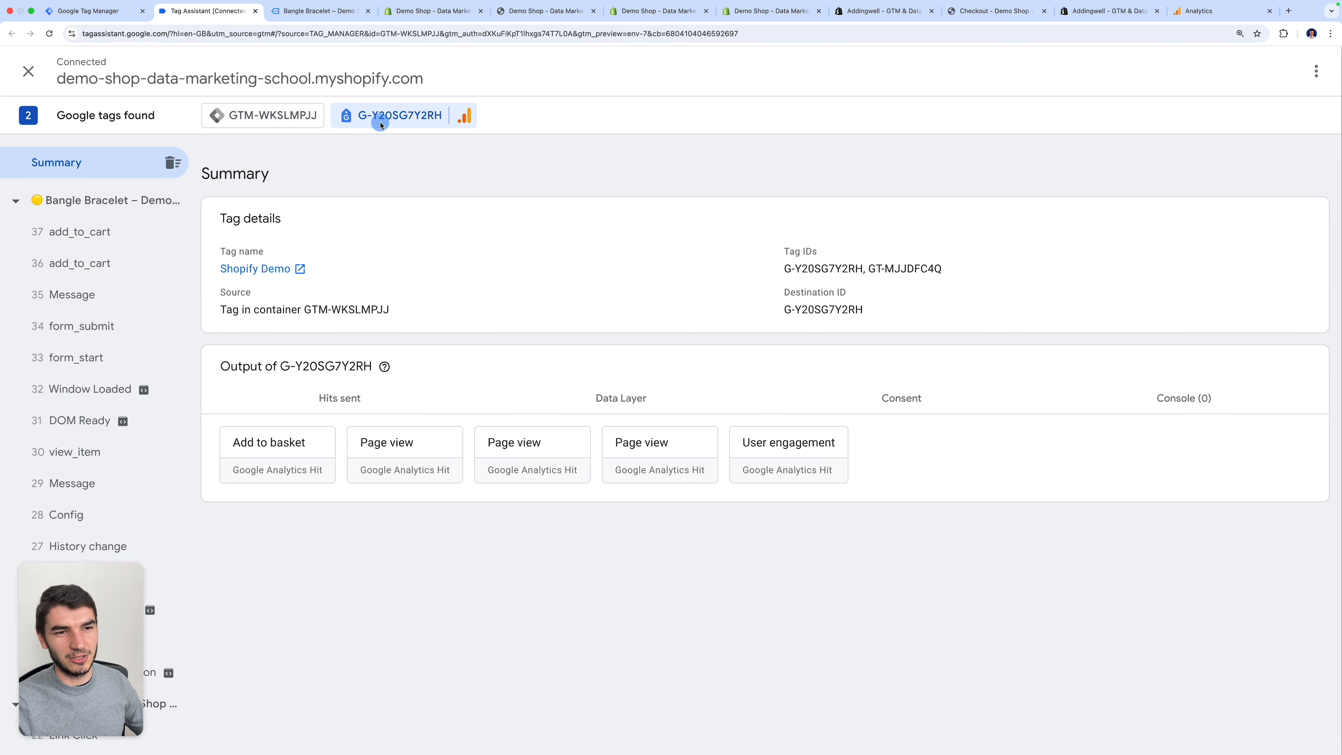
click(119, 272)
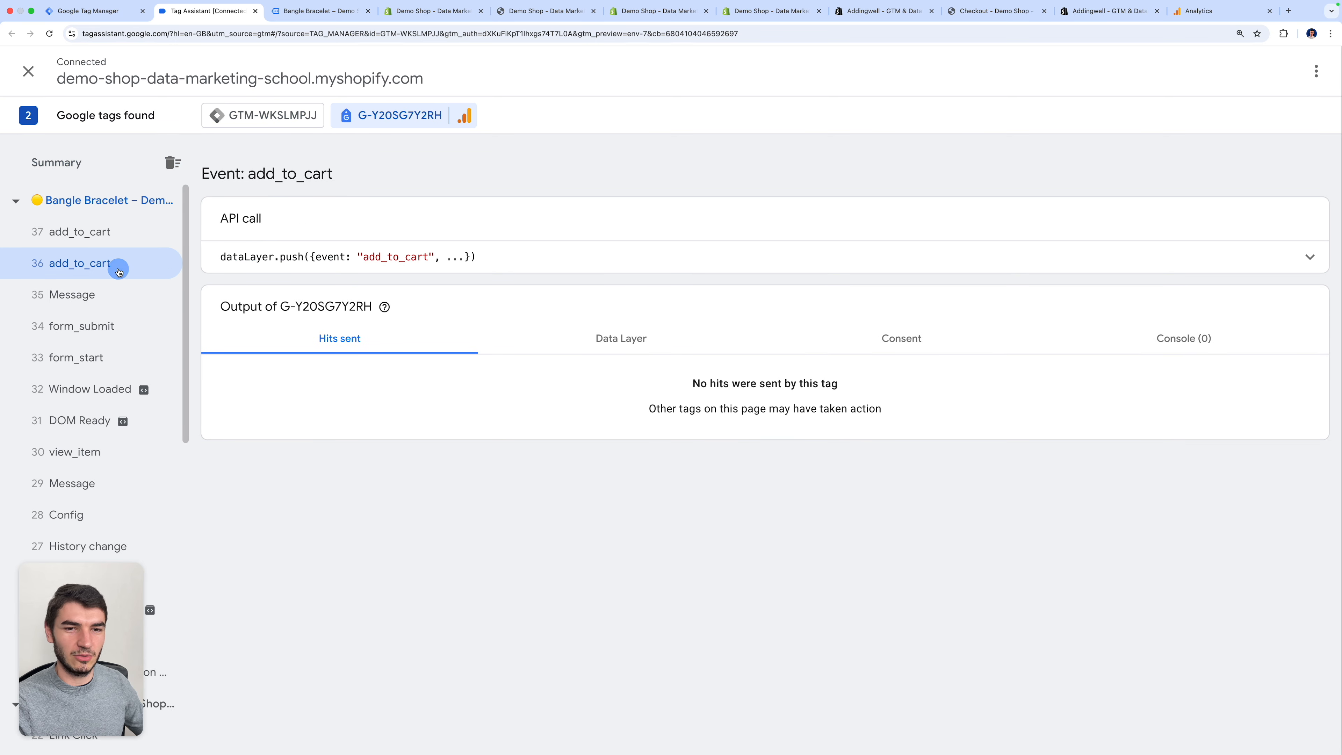
click(119, 233)
click(264, 120)
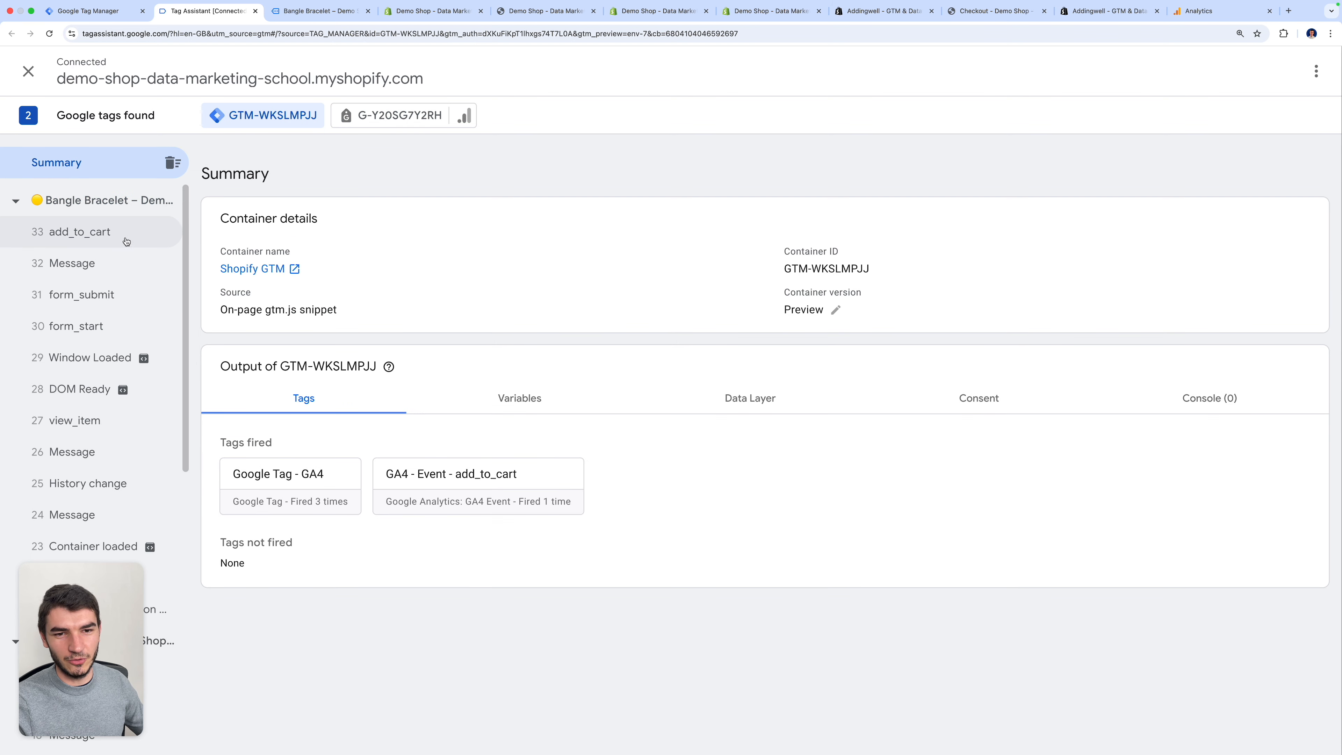
click(109, 239)
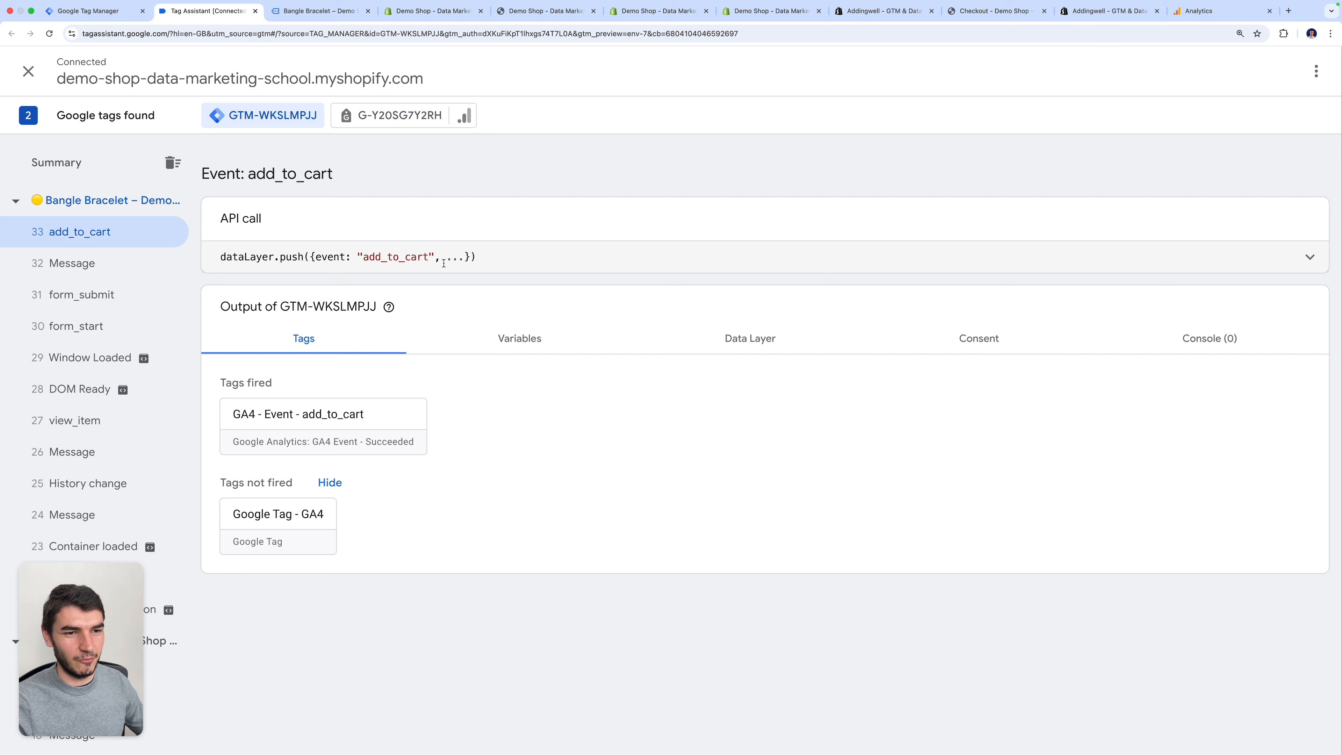
click(609, 261)
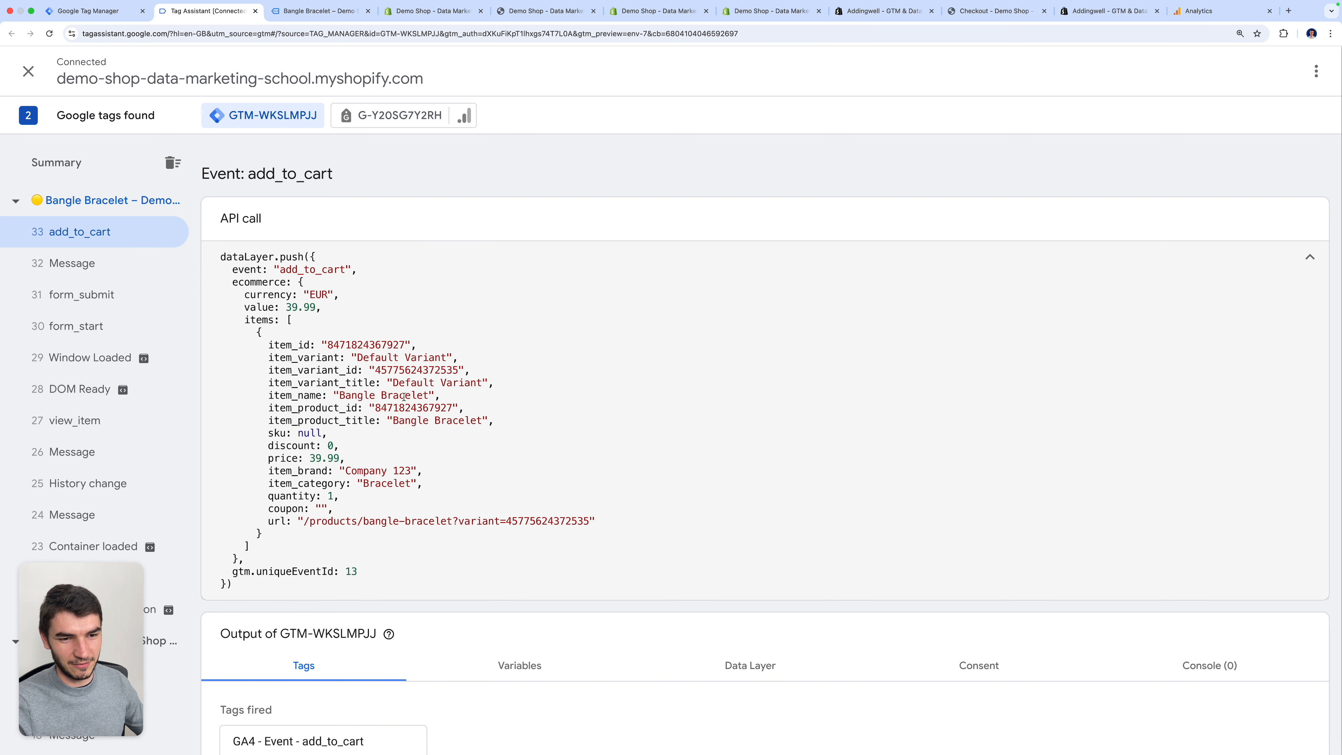
scroll(270, 289, down, 1)
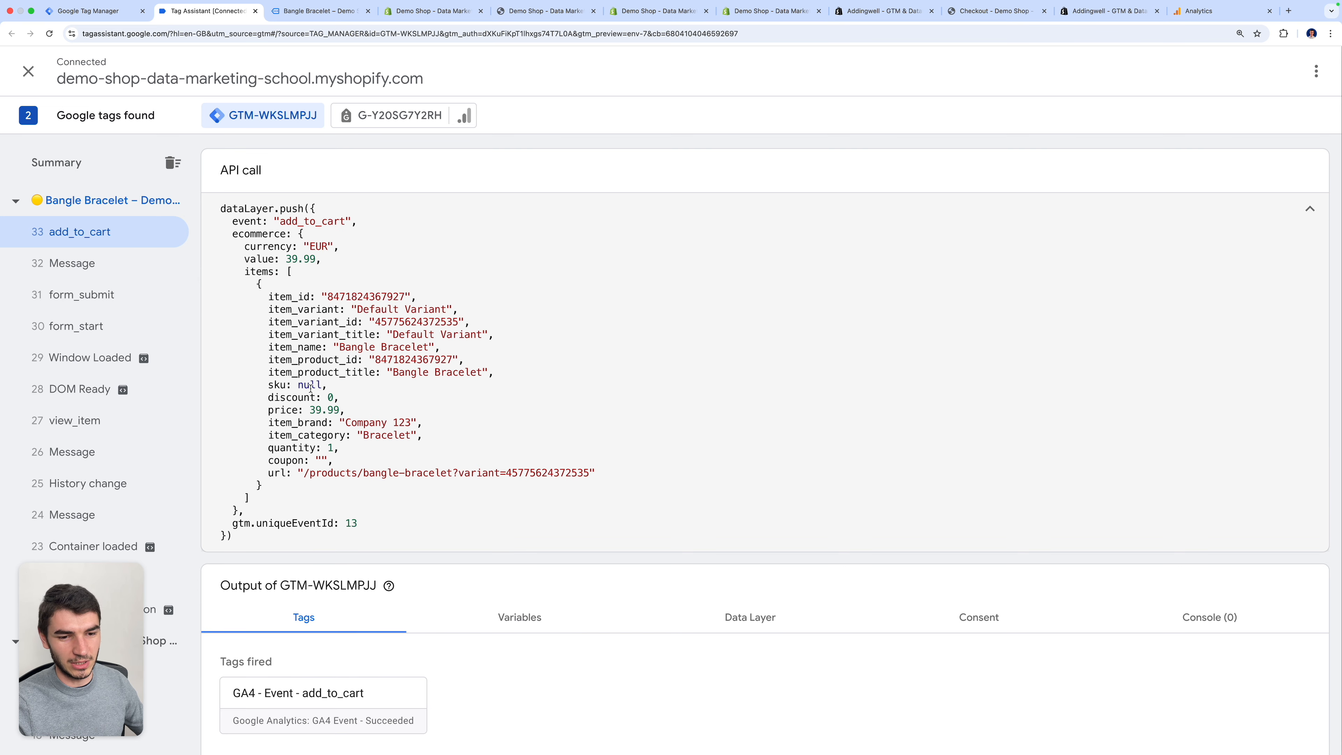
scroll(311, 386, down, 2)
Examine the currency, e-commerce item and other parameters of the Add to basket hit sent to G-Y20SG7Y2RH, and return to Tag Manager.
click(394, 116)
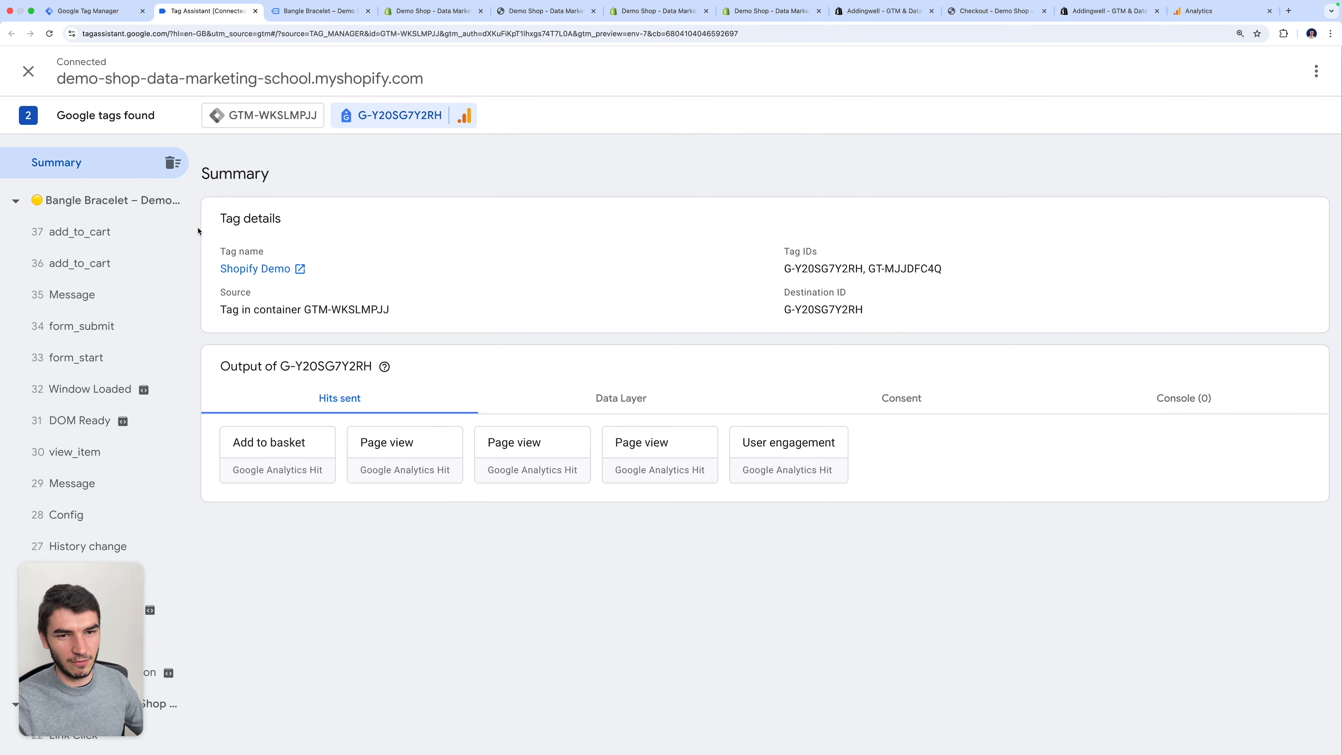
click(278, 399)
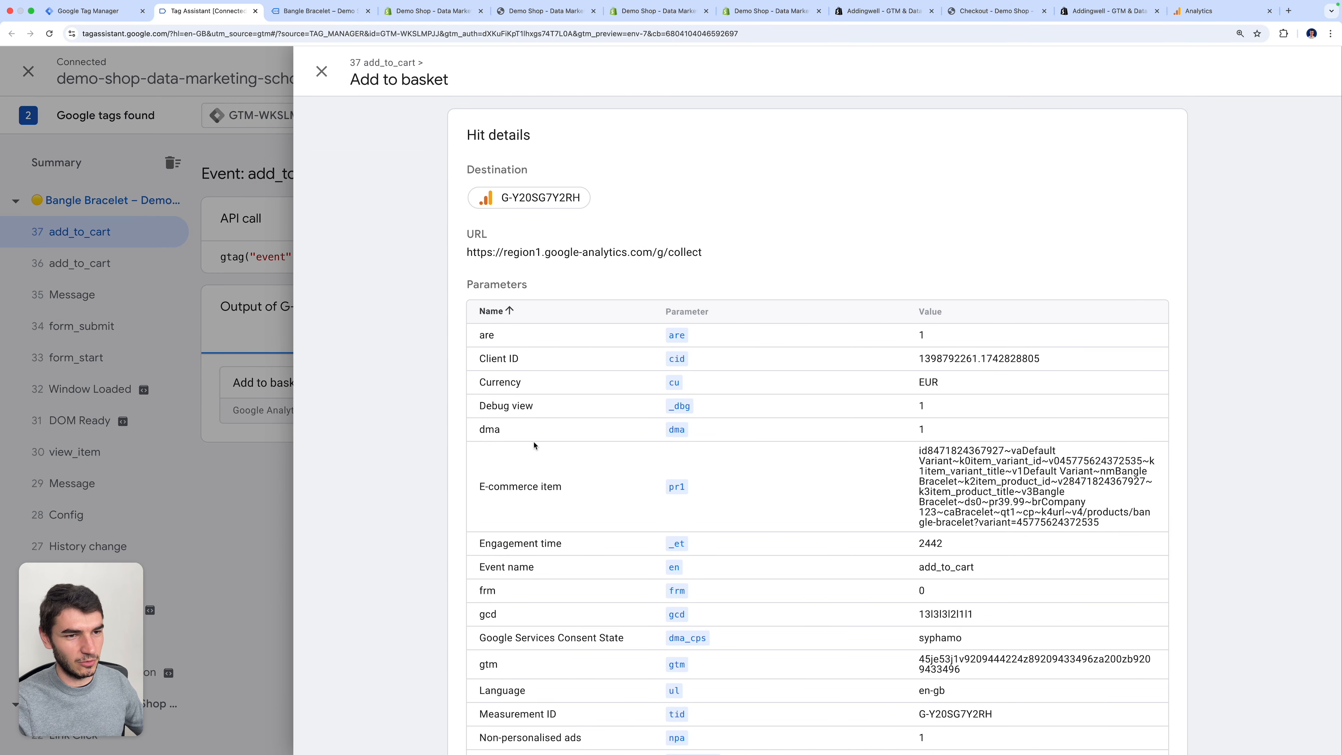
scroll(681, 494, down, 1)
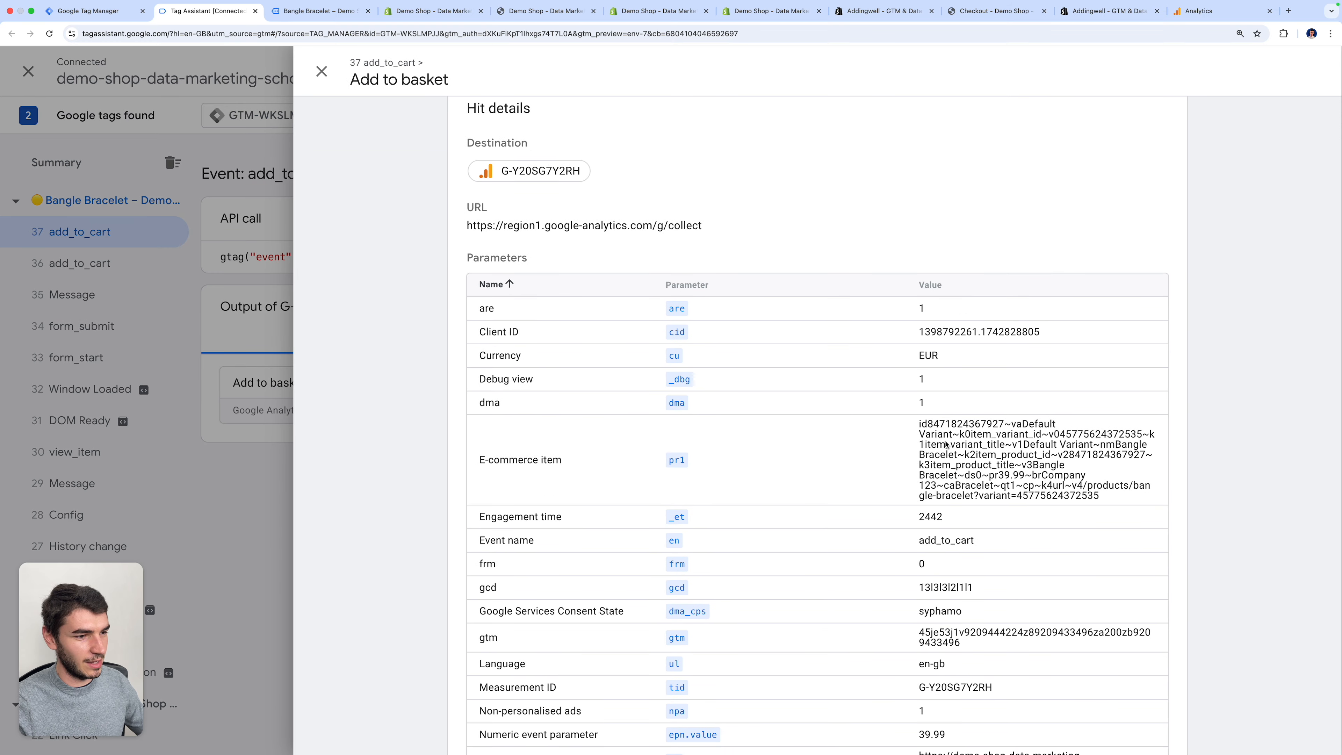
scroll(898, 443, down, 1)
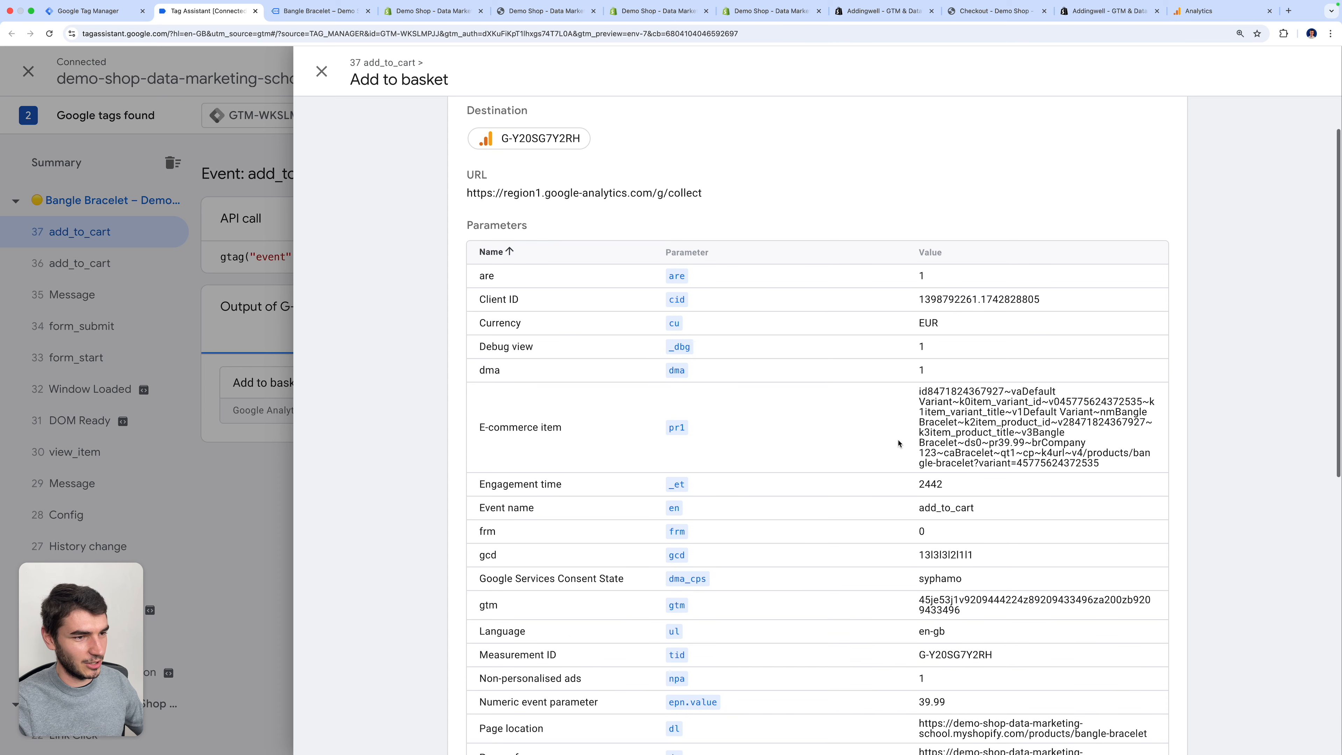
scroll(898, 443, up, 2)
double_click(929, 383)
scroll(851, 467, down, 10)
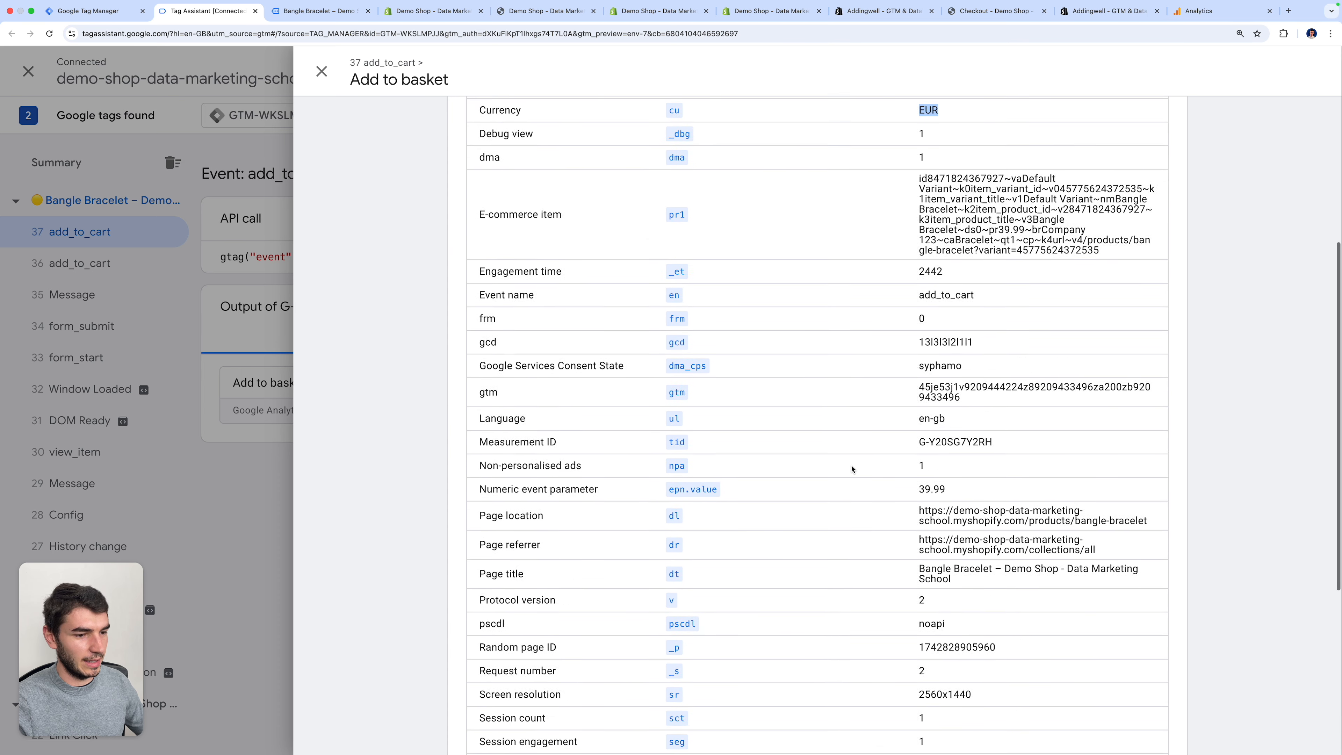
key(Escape)
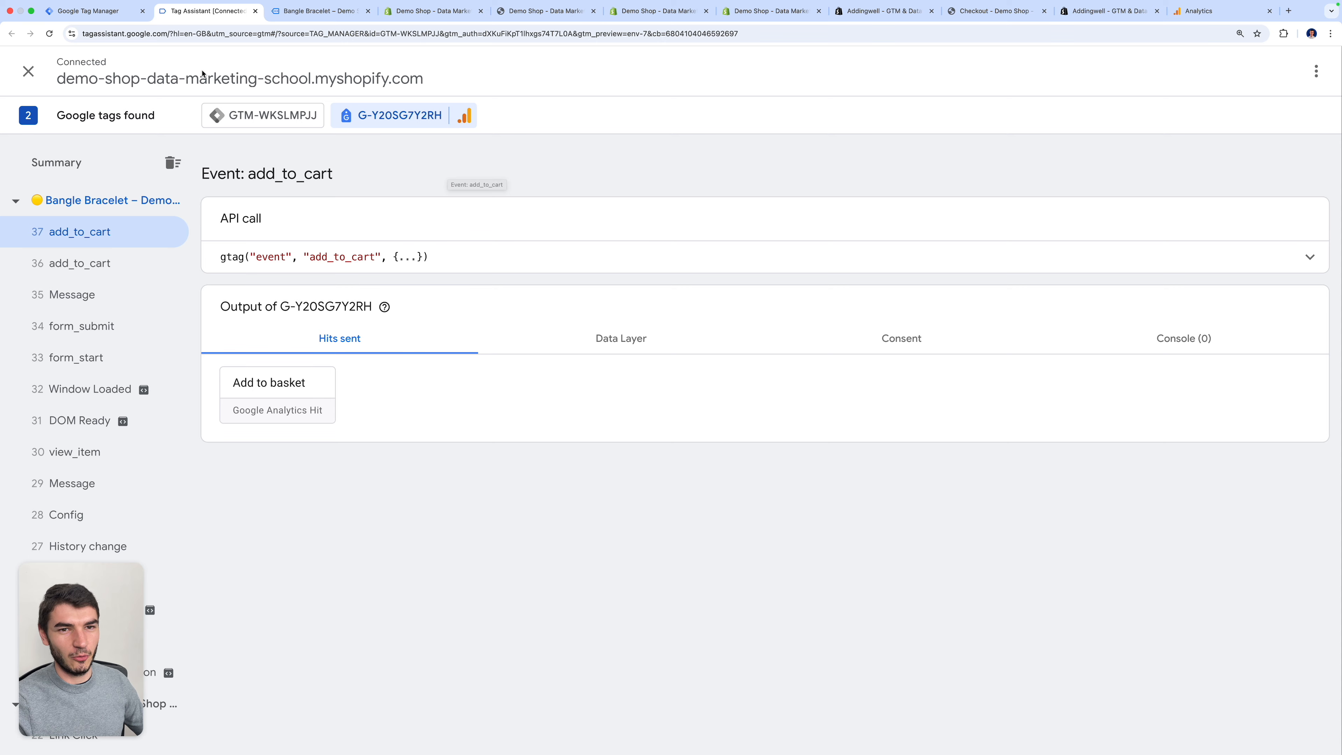
click(116, 15)
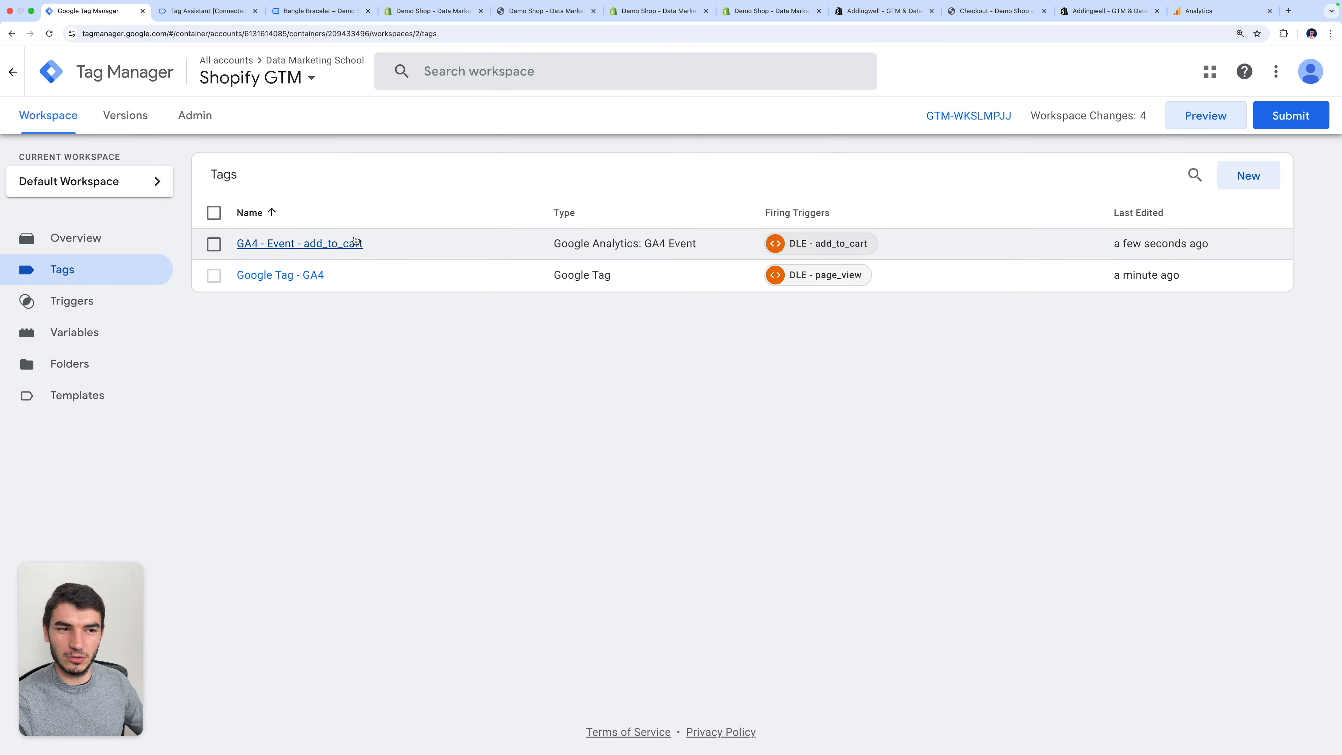